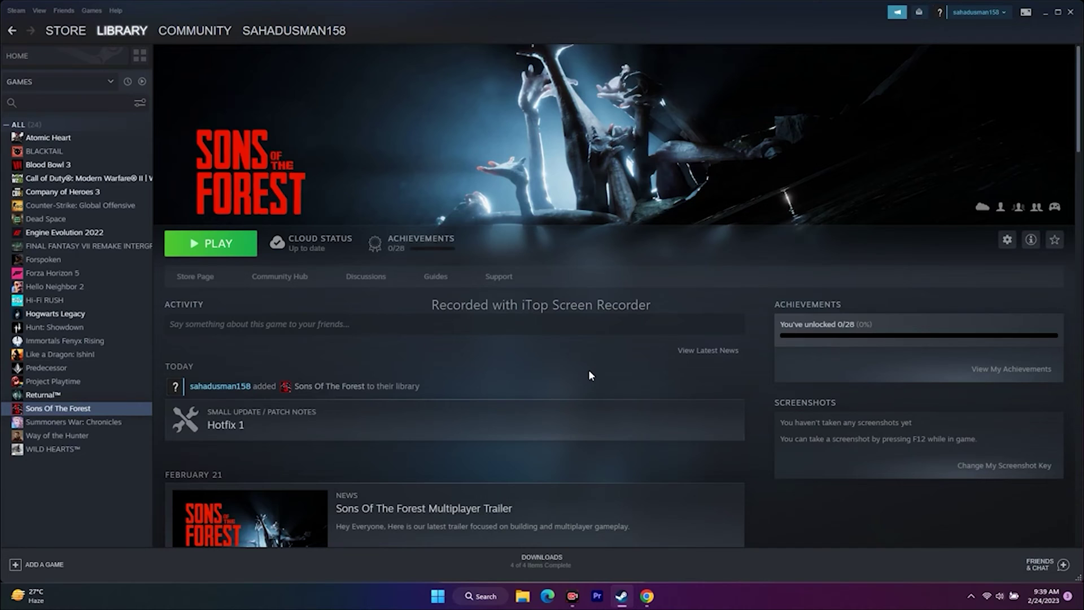
- Minimize Steam, show the power options with Restart in Windows, and dismiss them
{"action": "left_click", "coordinate": [1045, 13]}
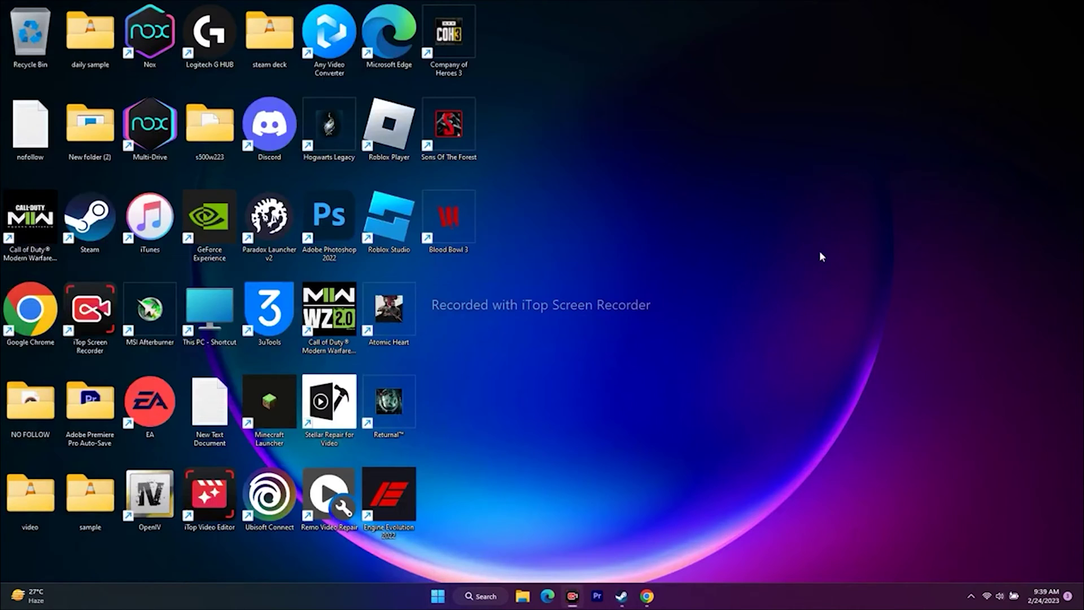
{"action": "left_click", "coordinate": [438, 597]}
{"action": "left_click", "coordinate": [683, 561]}
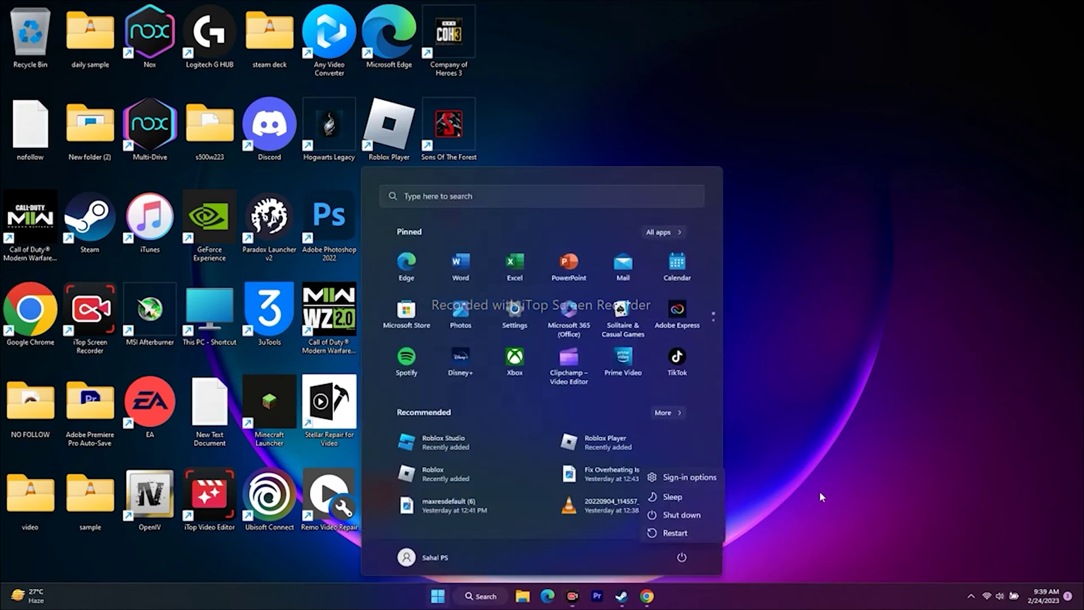
{"action": "left_click", "coordinate": [800, 497]}
- Switch back to Steam, verify the integrity of the Sons Of The Forest game files, and close its properties
{"action": "left_click", "coordinate": [623, 597]}
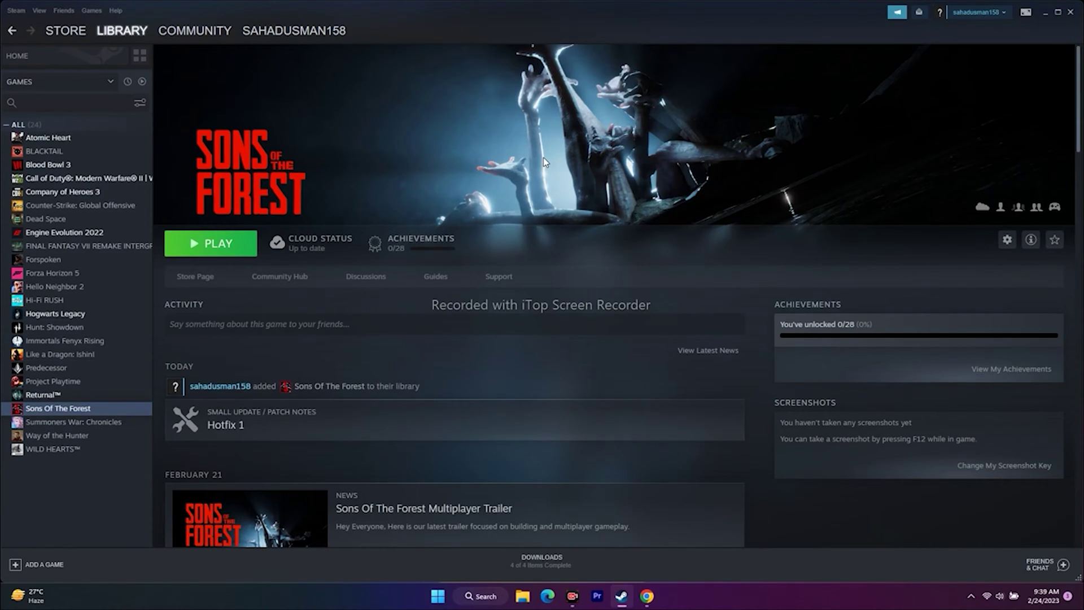
{"action": "right_click", "coordinate": [67, 413]}
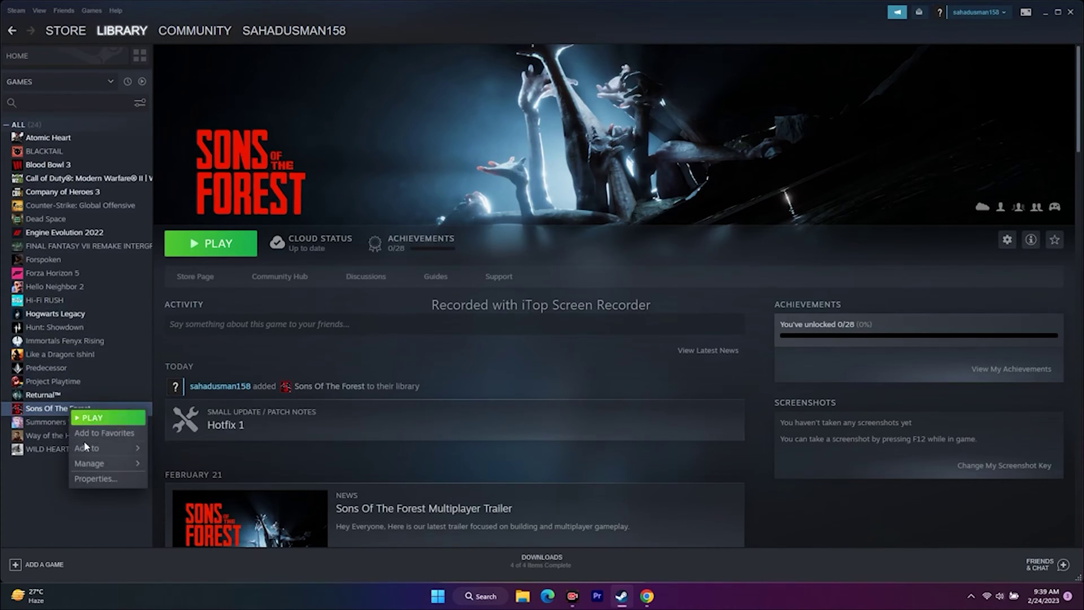
{"action": "left_click", "coordinate": [86, 479]}
{"action": "left_click", "coordinate": [353, 225]}
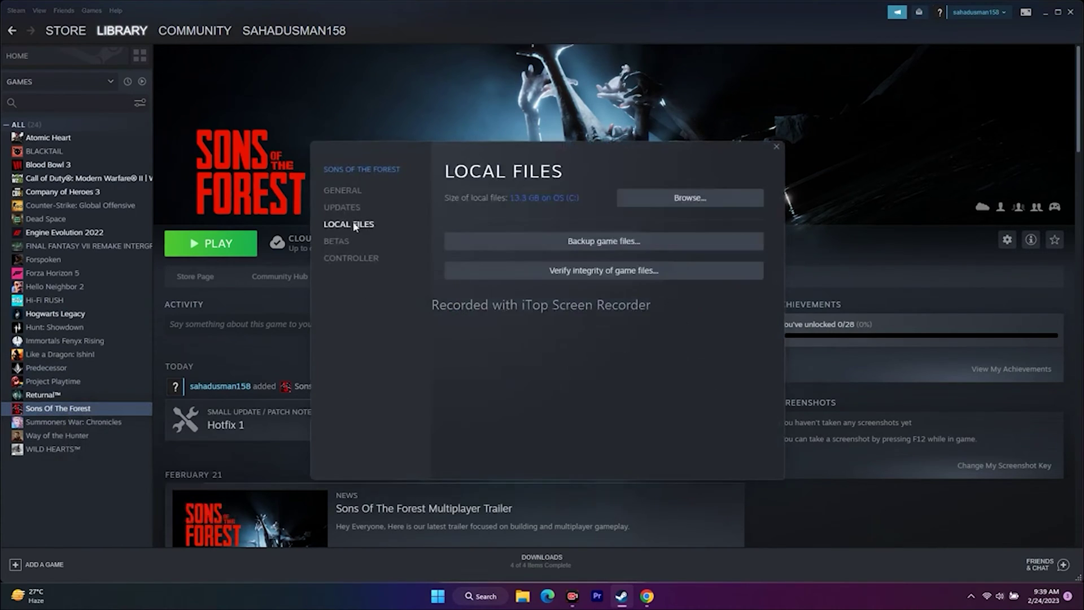
{"action": "left_click", "coordinate": [593, 270]}
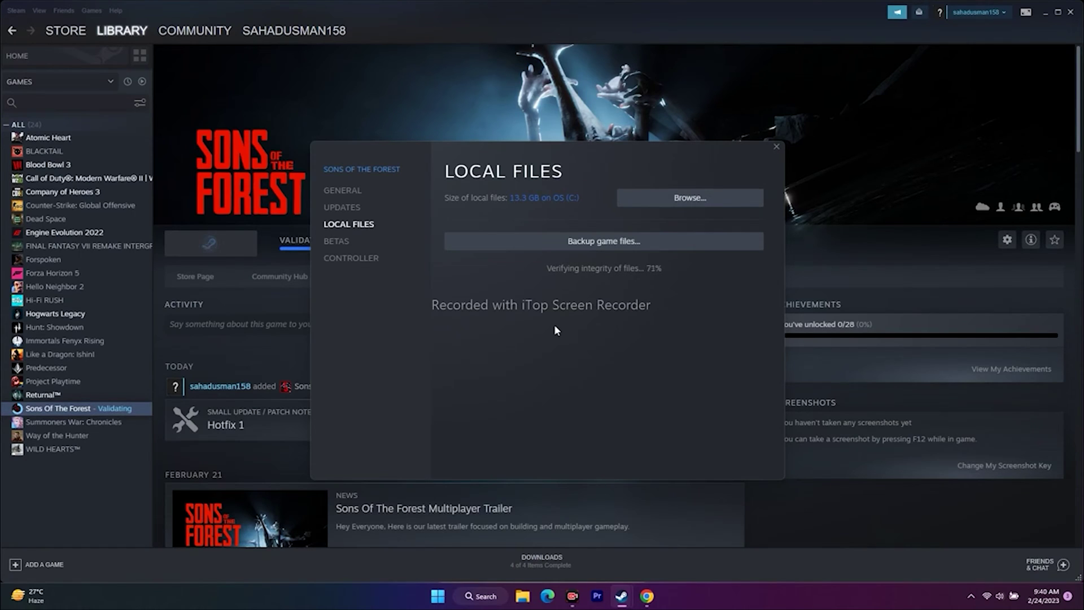
{"action": "left_click", "coordinate": [825, 170]}
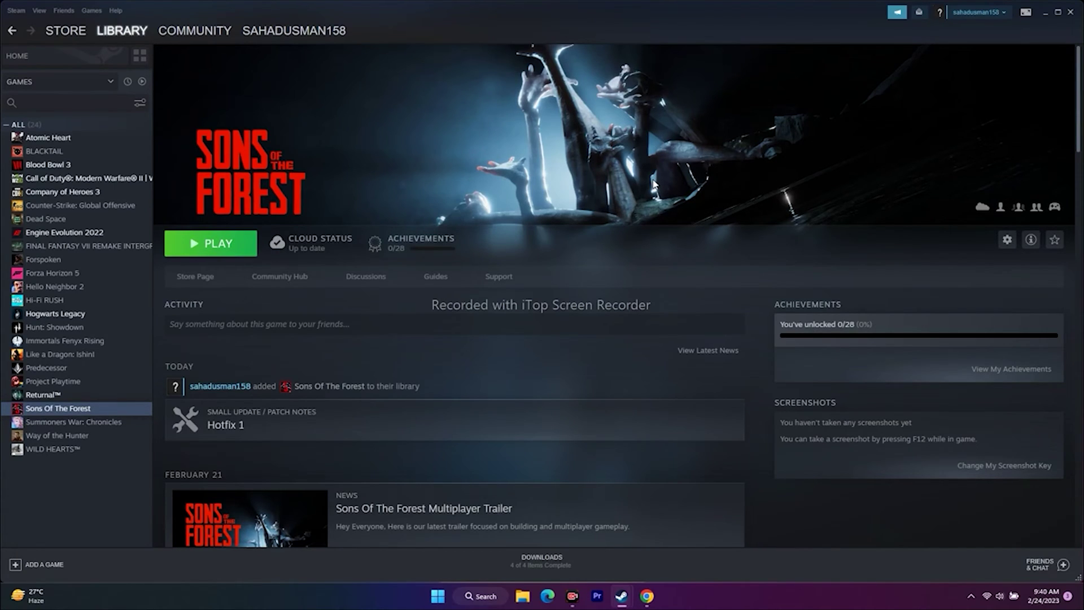
- Enter -dx11 as the launch option for Sons Of The Forest, and change it to -dx12
{"action": "right_click", "coordinate": [88, 409]}
{"action": "left_click", "coordinate": [100, 475]}
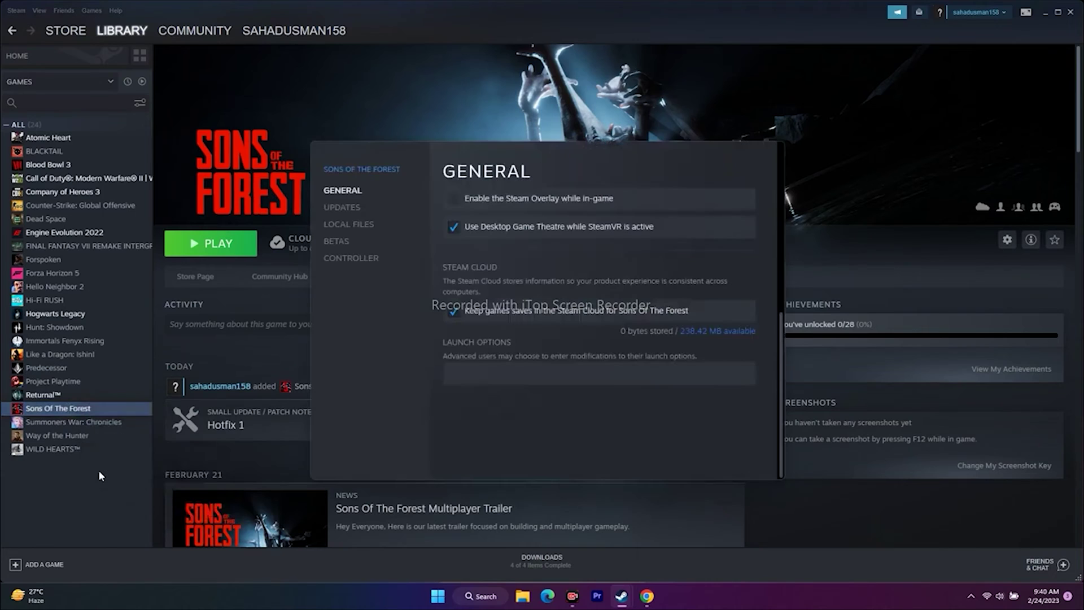
{"action": "left_click", "coordinate": [469, 370]}
{"action": "type", "text": "-dx11"}
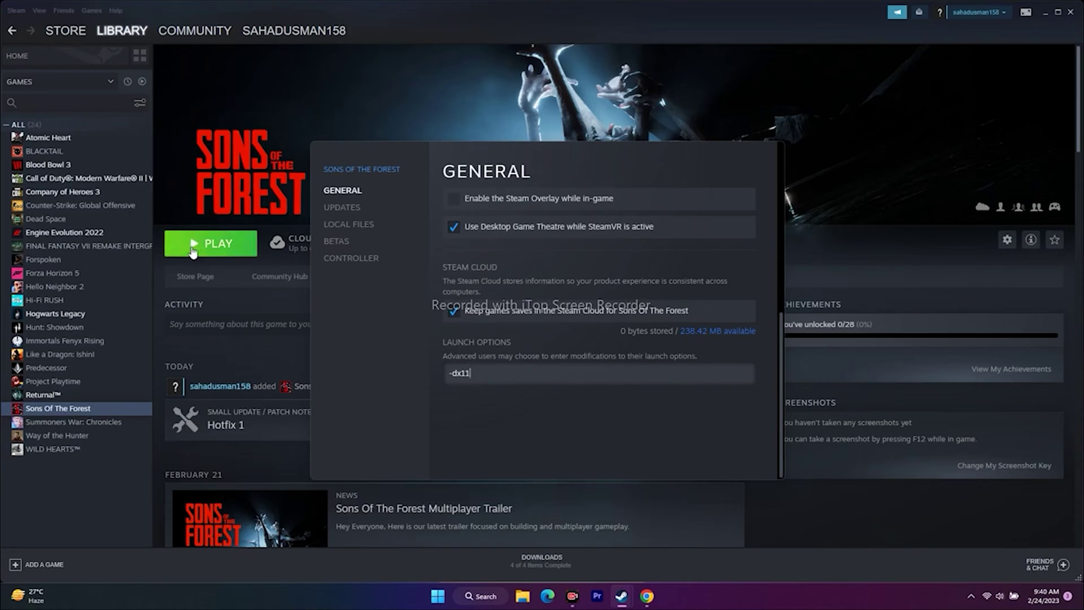
{"action": "key", "text": "BackSpace"}
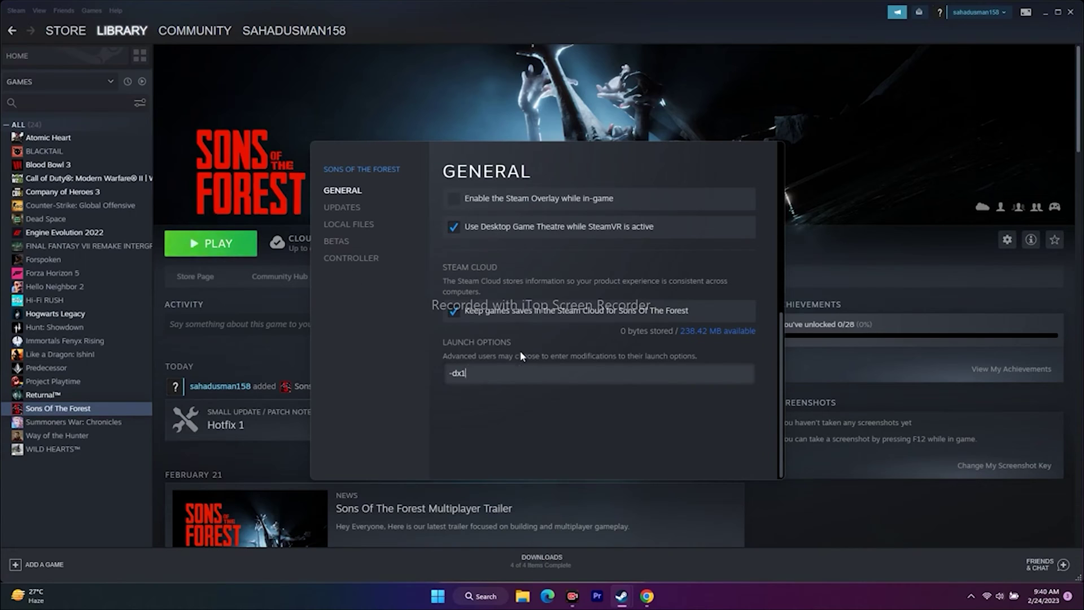
{"action": "type", "text": "2"}
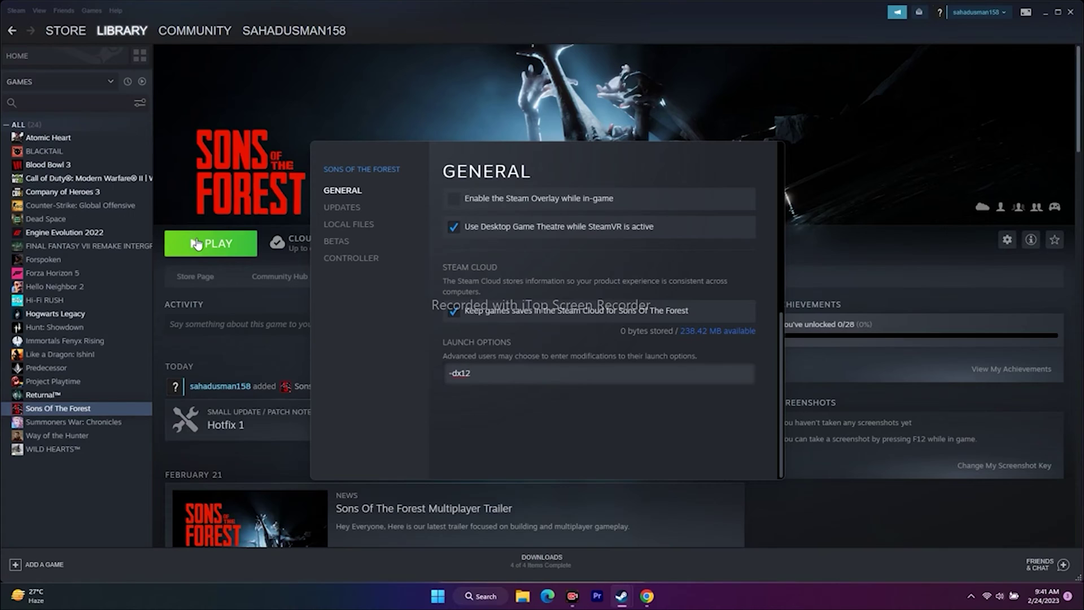
- Change the launch option for Sons Of The Forest to -d3dll
{"action": "key", "text": "BackSpace"}
{"action": "key", "text": "BackSpace"}
{"action": "key", "text": "BackSpace"}
{"action": "type", "text": "3d11"}
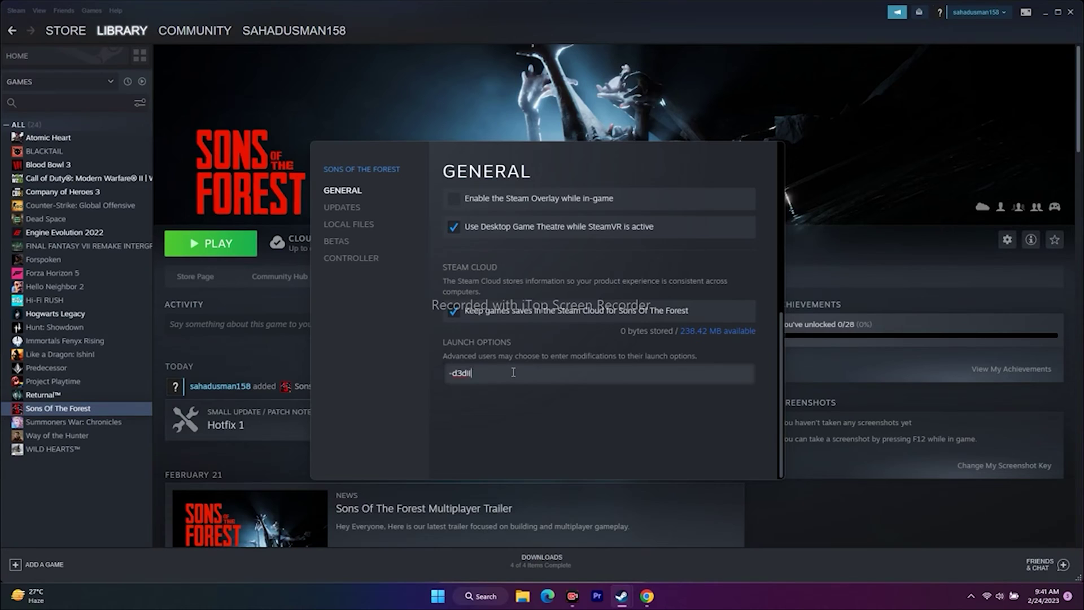
- Clear the Sons Of The Forest launch option and close the game's properties
{"action": "key", "text": "BackSpace"}
{"action": "key", "text": "BackSpace"}
{"action": "key", "text": "BackSpace"}
{"action": "key", "text": "BackSpace"}
{"action": "key", "text": "BackSpace"}
{"action": "key", "text": "BackSpace"}
{"action": "left_click", "coordinate": [819, 117]}
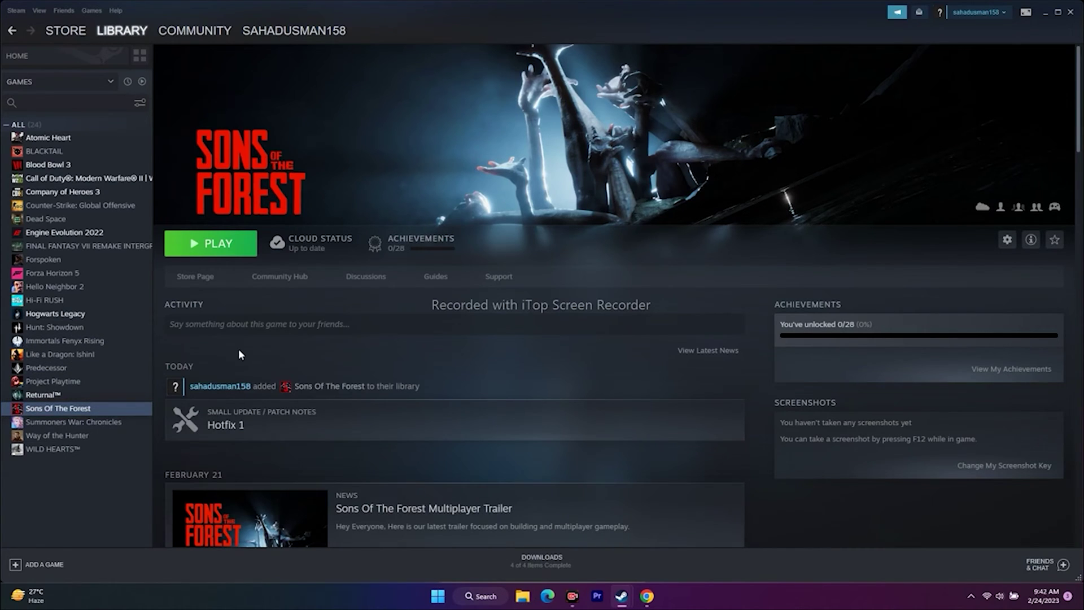
- Browse the local files of Sons Of The Forest from its properties and bring the installation folder to the front
{"action": "right_click", "coordinate": [69, 412]}
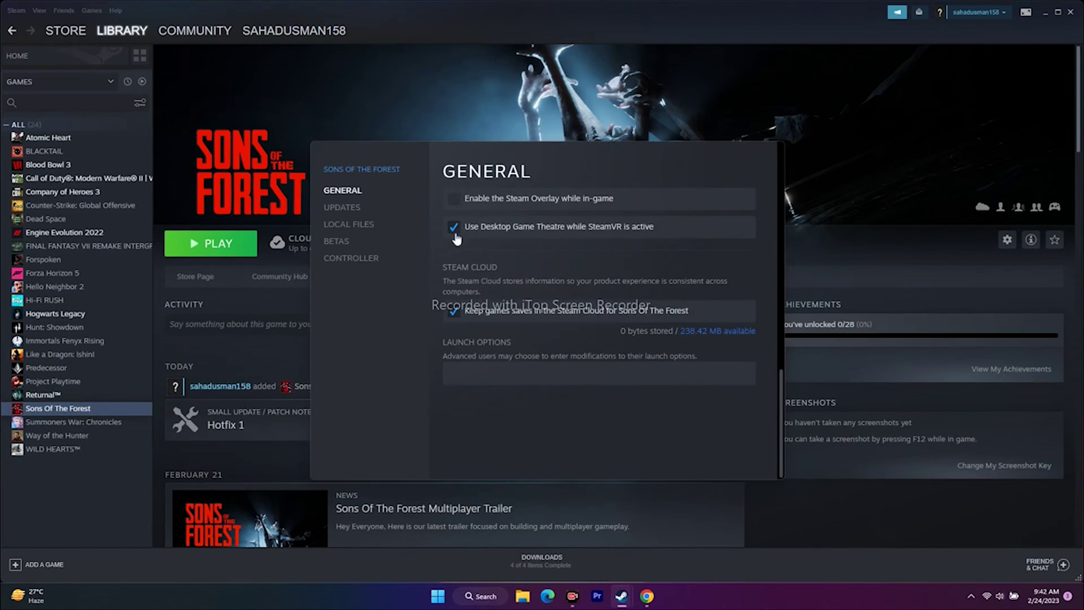
{"action": "left_click", "coordinate": [356, 225]}
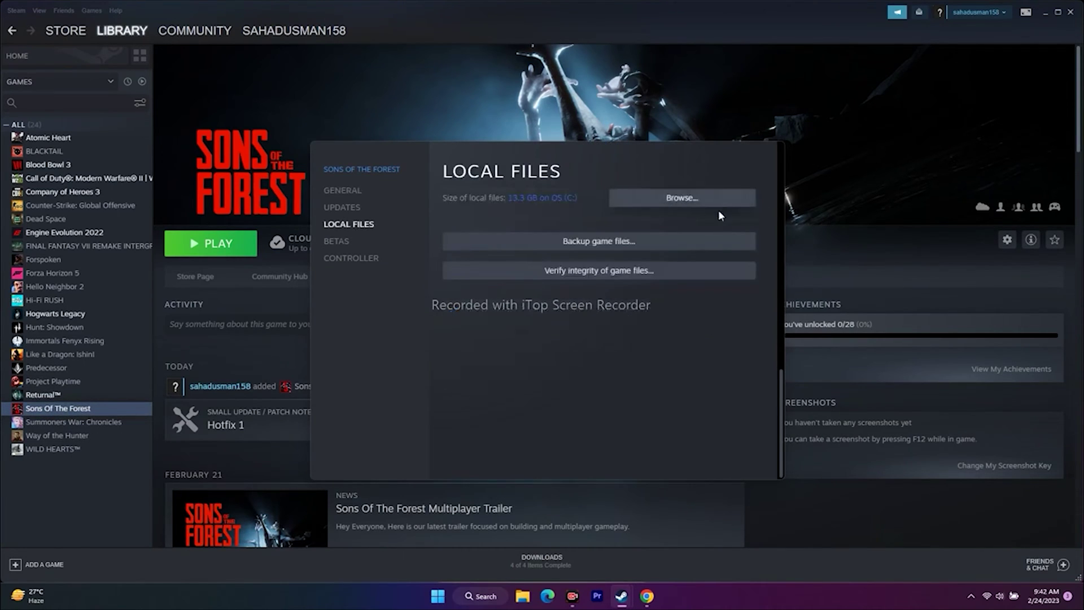
{"action": "left_click", "coordinate": [683, 199]}
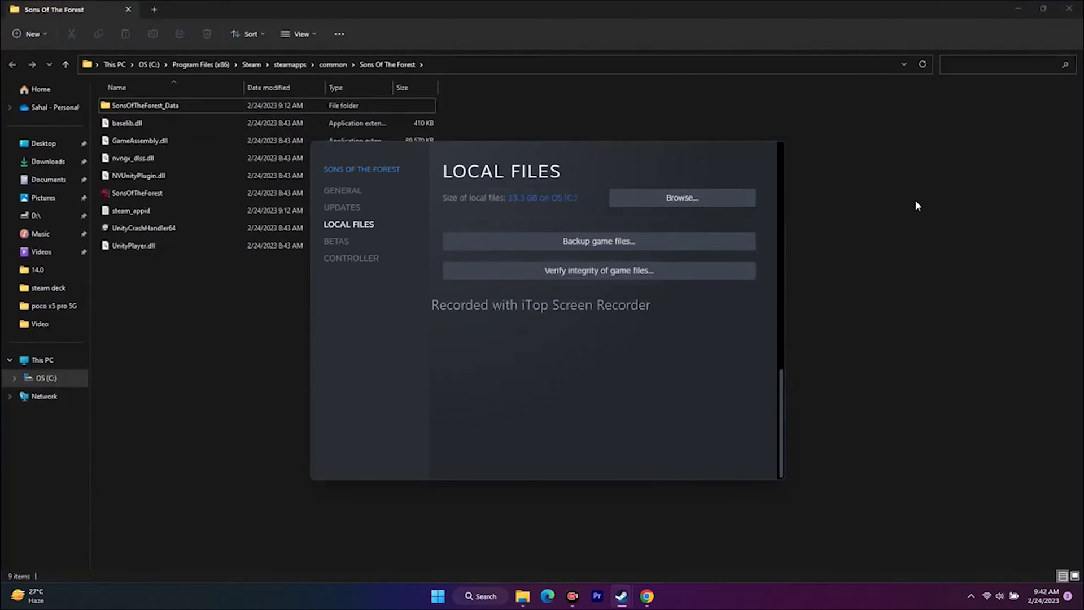
{"action": "left_click", "coordinate": [916, 205]}
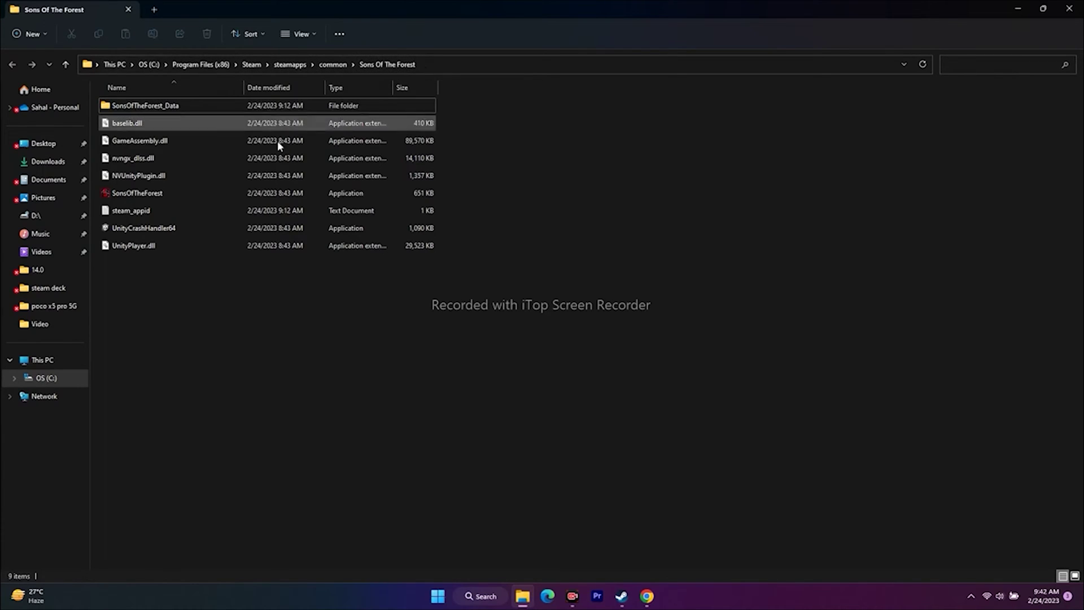
- Show the available actions for the SonsOfTheForest application, including Run as administrator, and dismiss them
{"action": "left_click", "coordinate": [175, 195]}
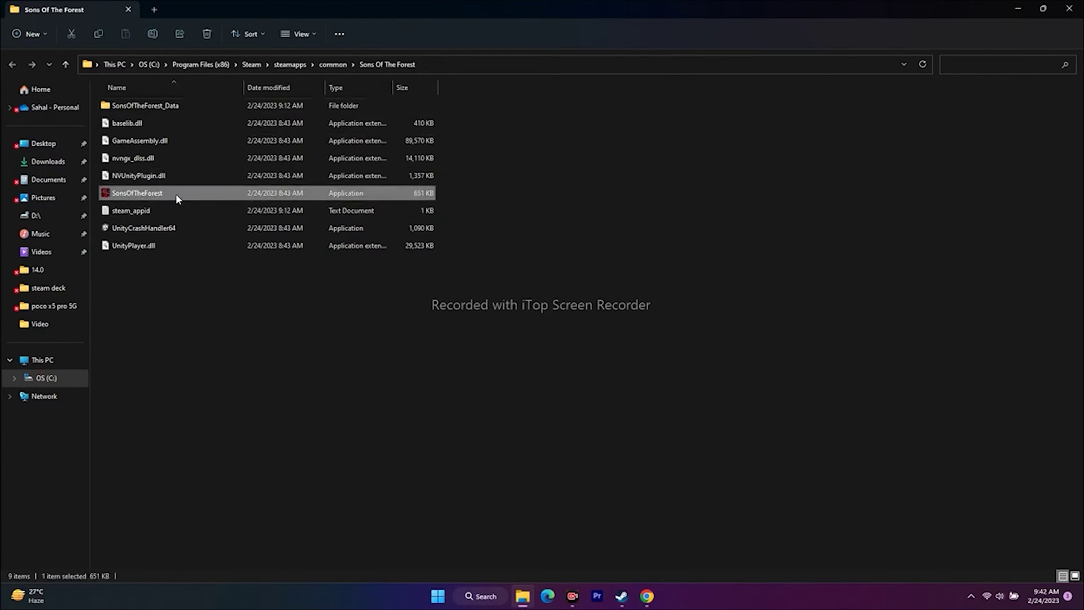
{"action": "right_click", "coordinate": [177, 198]}
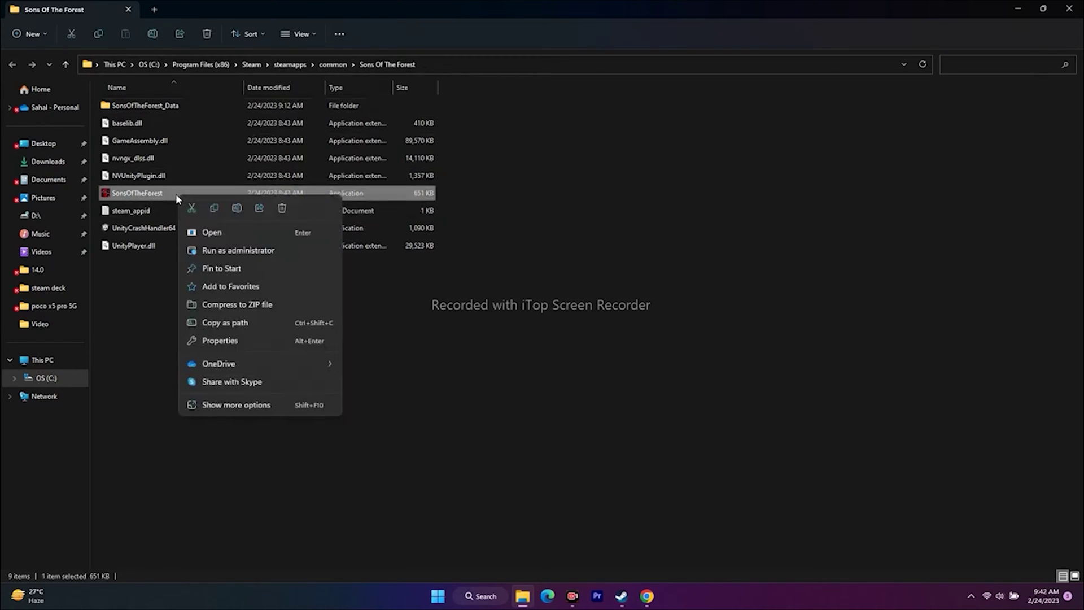
{"action": "left_click", "coordinate": [117, 425]}
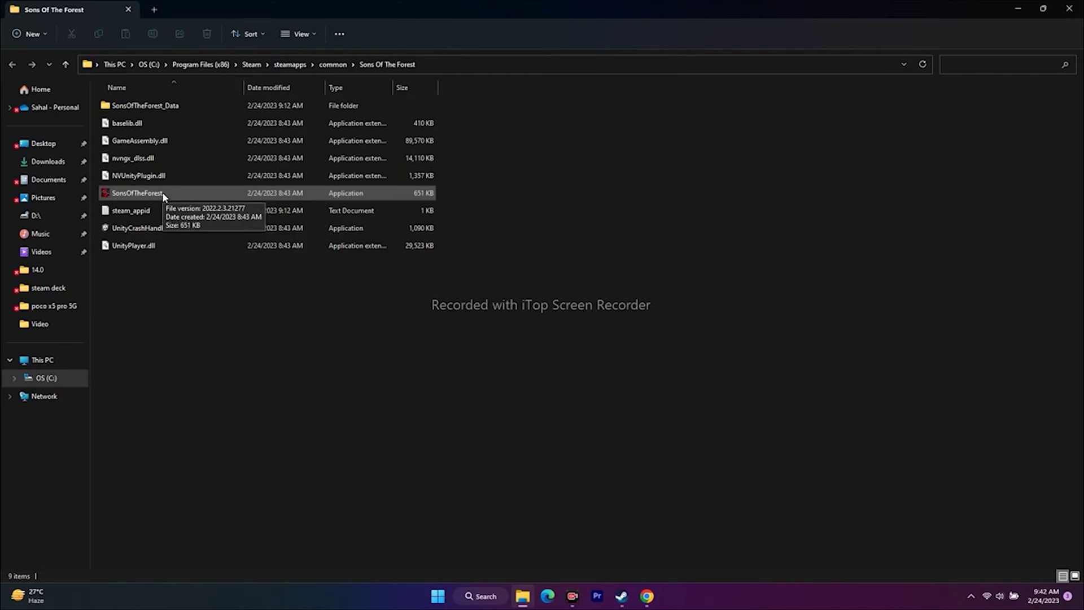
- Close the game folder and clear the Steam library and game properties windows from the desktop
{"action": "left_click", "coordinate": [1069, 9]}
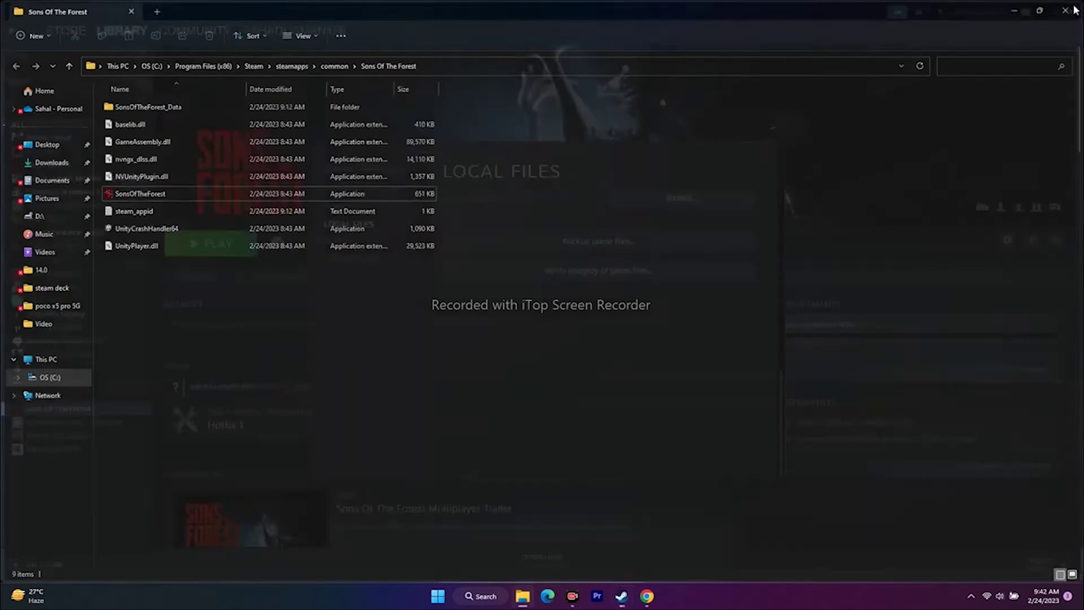
{"action": "left_click", "coordinate": [754, 152]}
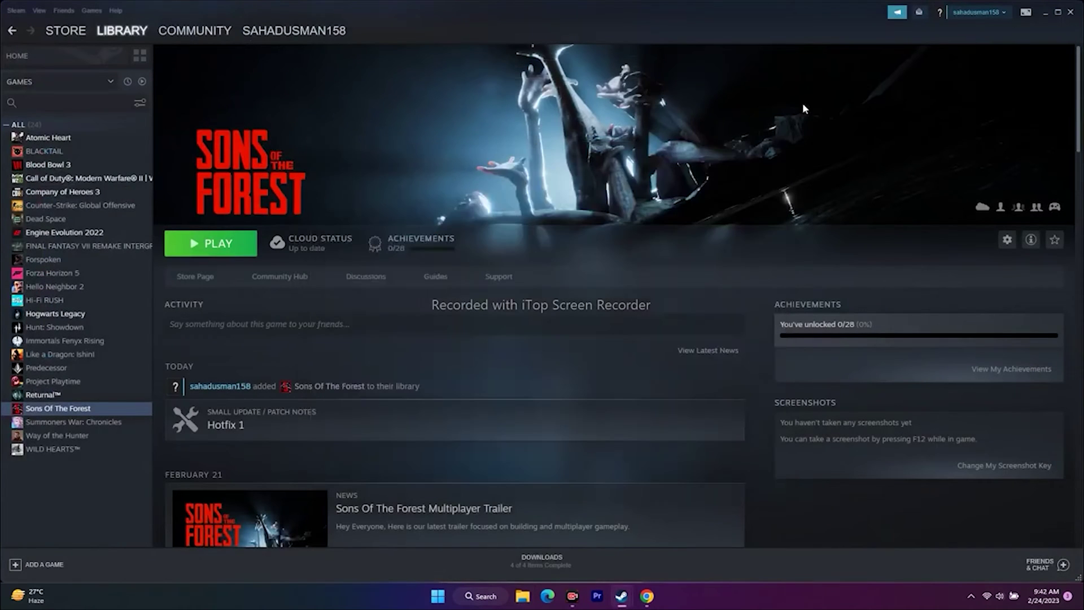
{"action": "left_click", "coordinate": [1046, 13]}
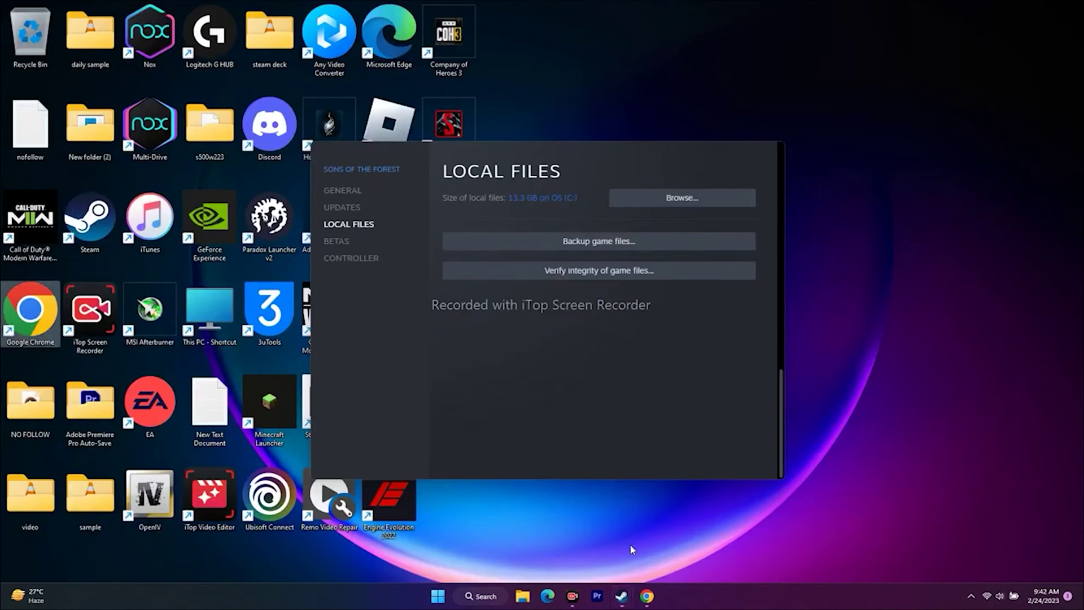
{"action": "mouse_move", "coordinate": [622, 596]}
{"action": "left_click", "coordinate": [719, 500]}
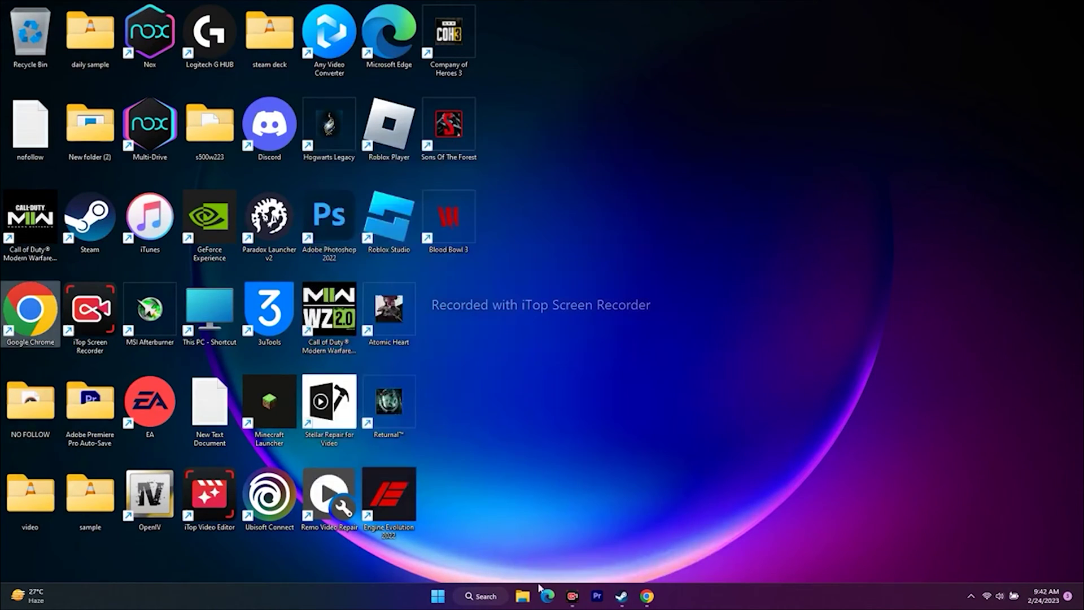
- Open the Program Files (x86) folder on the OS (C:) drive in File Explorer
{"action": "left_click", "coordinate": [523, 597]}
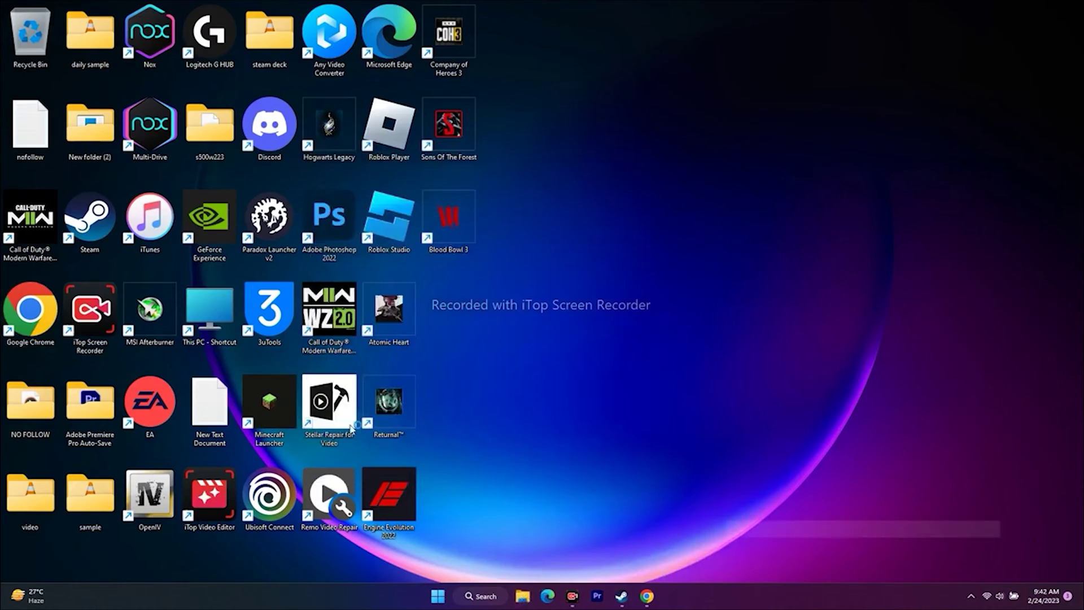
{"action": "left_click", "coordinate": [52, 362]}
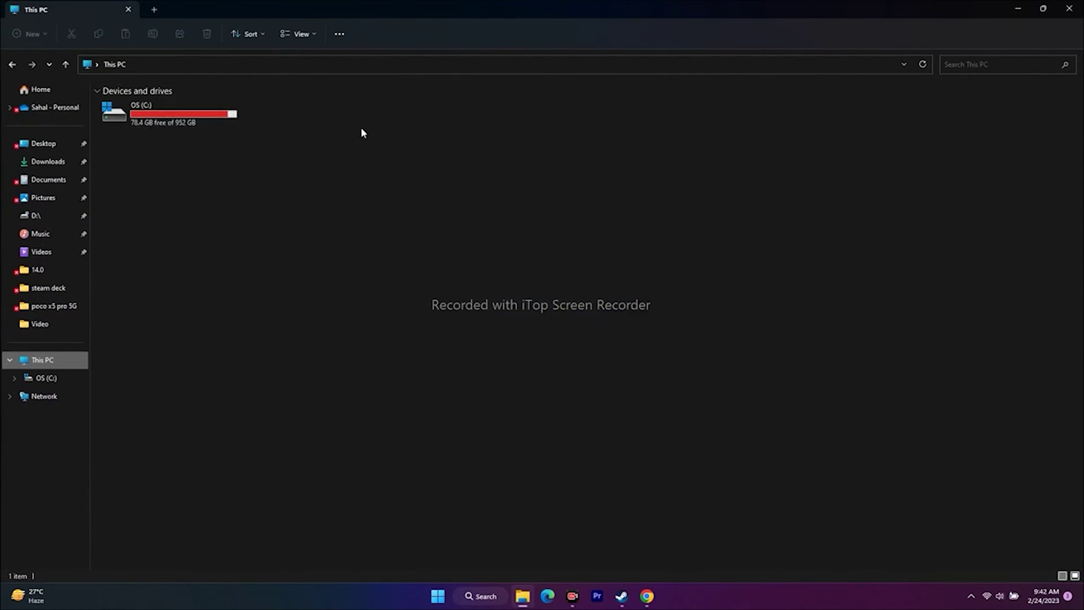
{"action": "left_click", "coordinate": [163, 116]}
{"action": "double_click", "coordinate": [163, 116]}
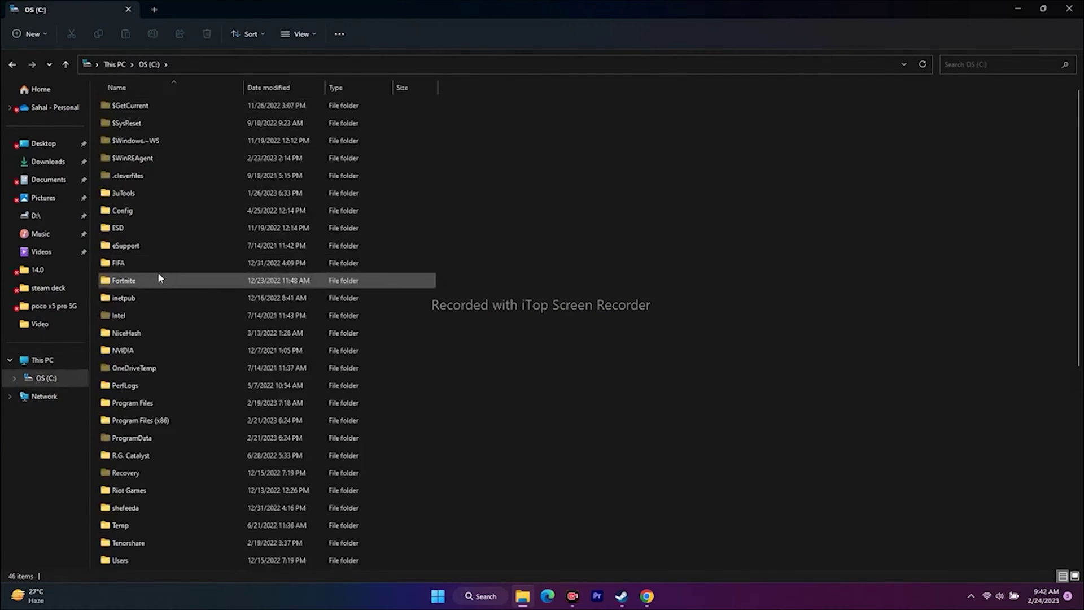
{"action": "scroll", "coordinate": [158, 272], "scroll_direction": "down", "scroll_amount": 2}
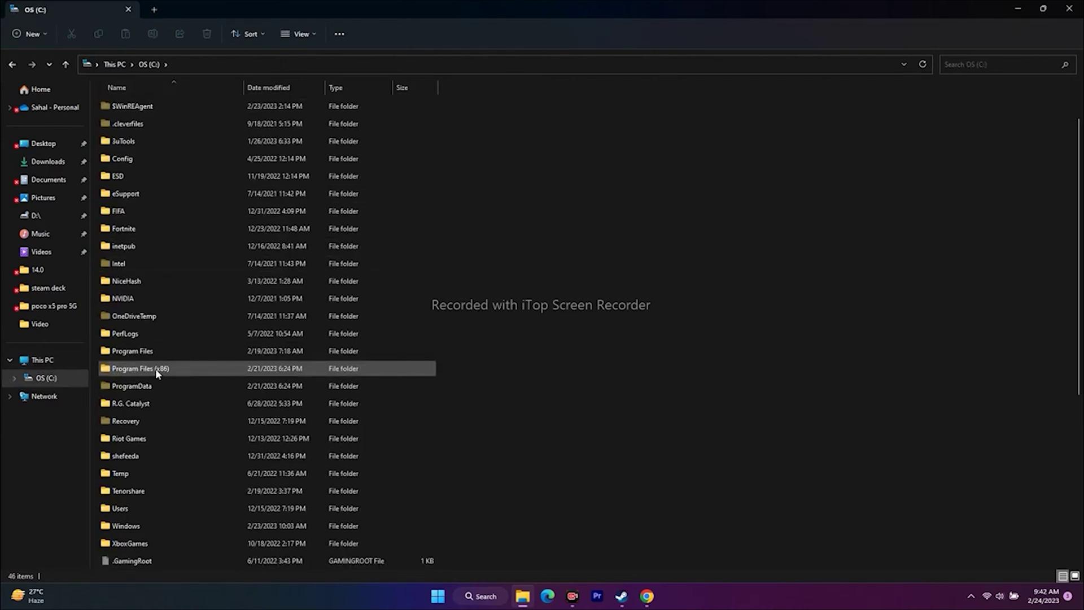
{"action": "double_click", "coordinate": [155, 368]}
- Select the SonsOfTheForest application in Steam\steamapps\common\Sons Of The Forest, and close the folder window
{"action": "scroll", "coordinate": [182, 293], "scroll_direction": "down", "scroll_amount": 6}
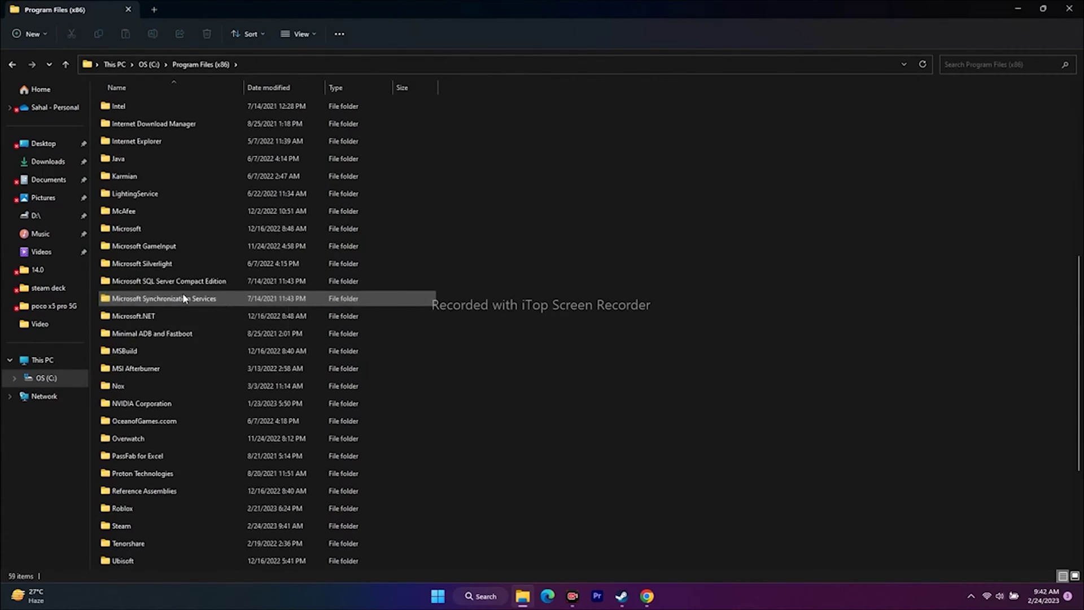
{"action": "scroll", "coordinate": [182, 293], "scroll_direction": "down", "scroll_amount": 4}
{"action": "double_click", "coordinate": [146, 335]}
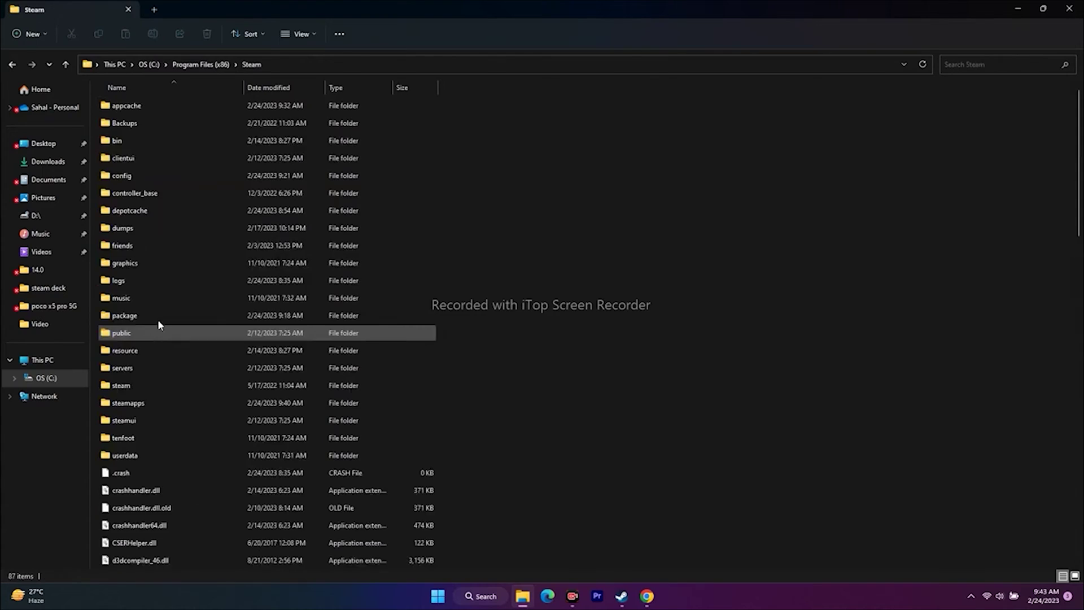
{"action": "scroll", "coordinate": [169, 271], "scroll_direction": "down", "scroll_amount": 2}
{"action": "double_click", "coordinate": [151, 299]}
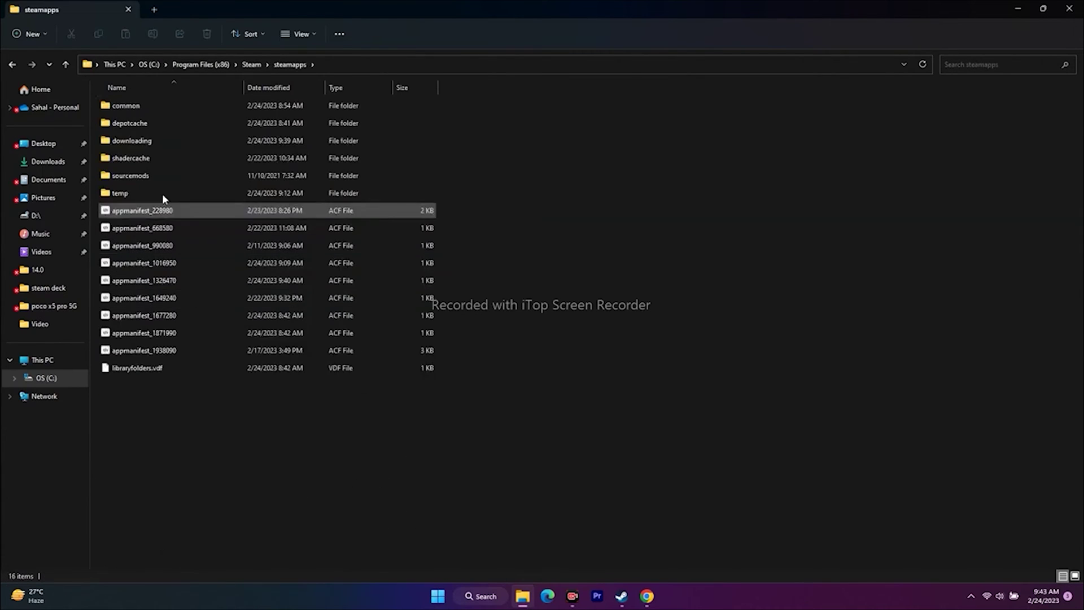
{"action": "double_click", "coordinate": [147, 108]}
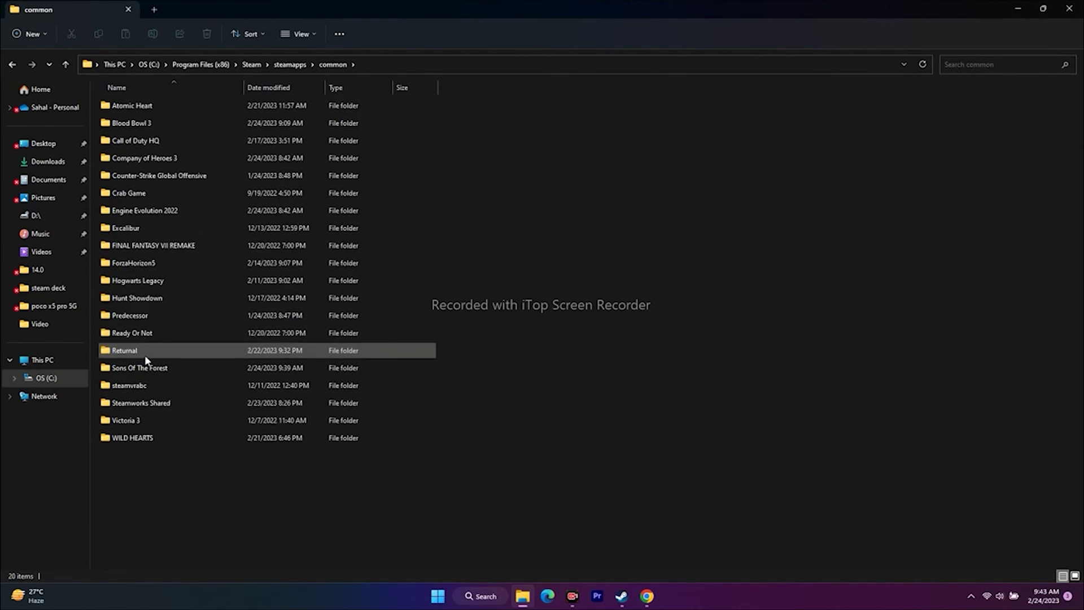
{"action": "double_click", "coordinate": [155, 367]}
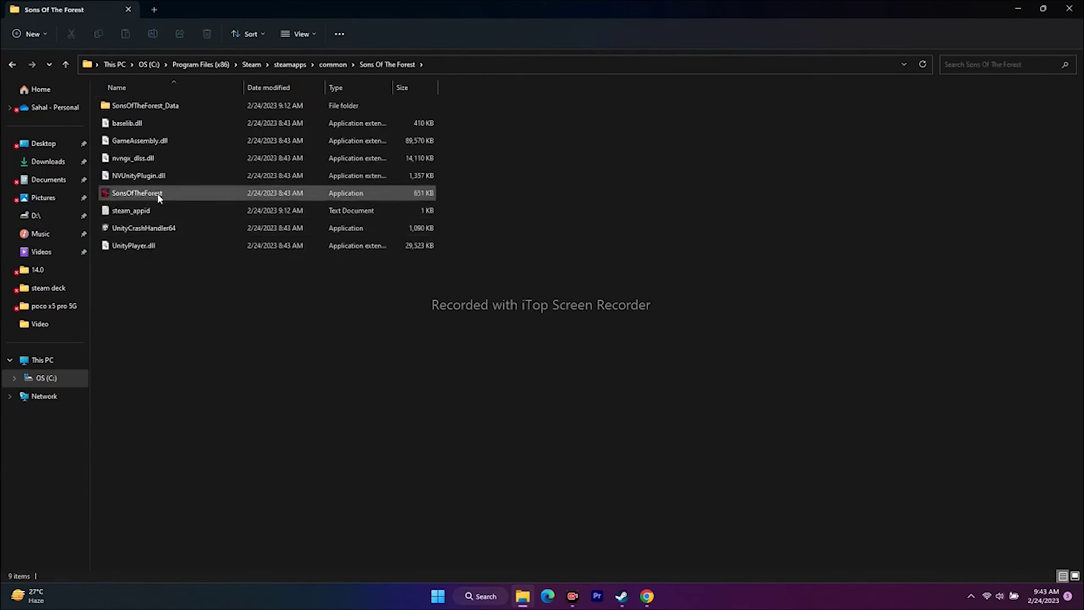
{"action": "left_click", "coordinate": [223, 196]}
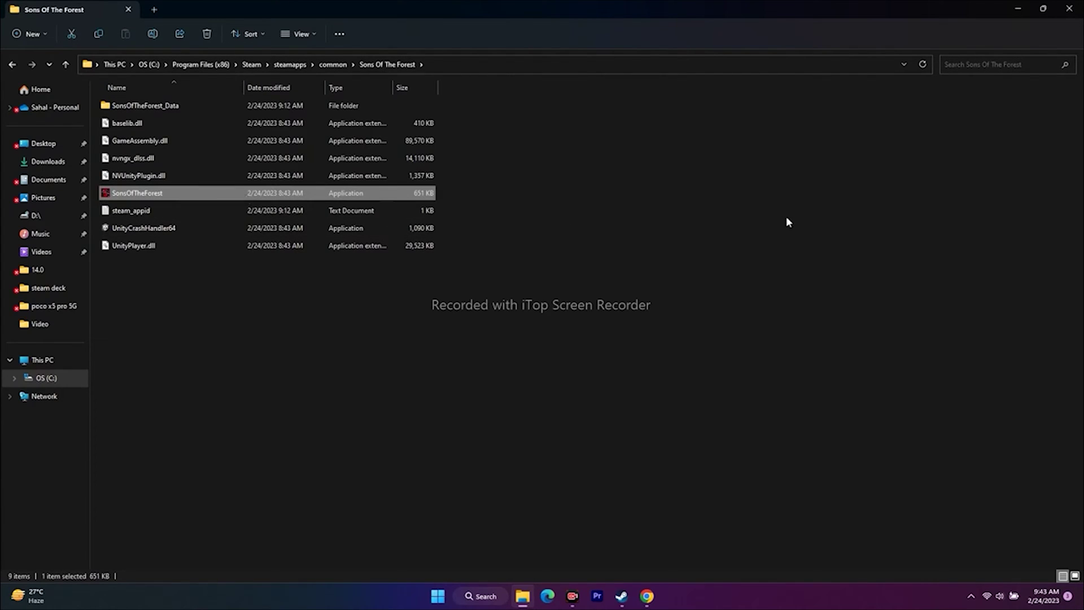
{"action": "left_click", "coordinate": [1069, 8]}
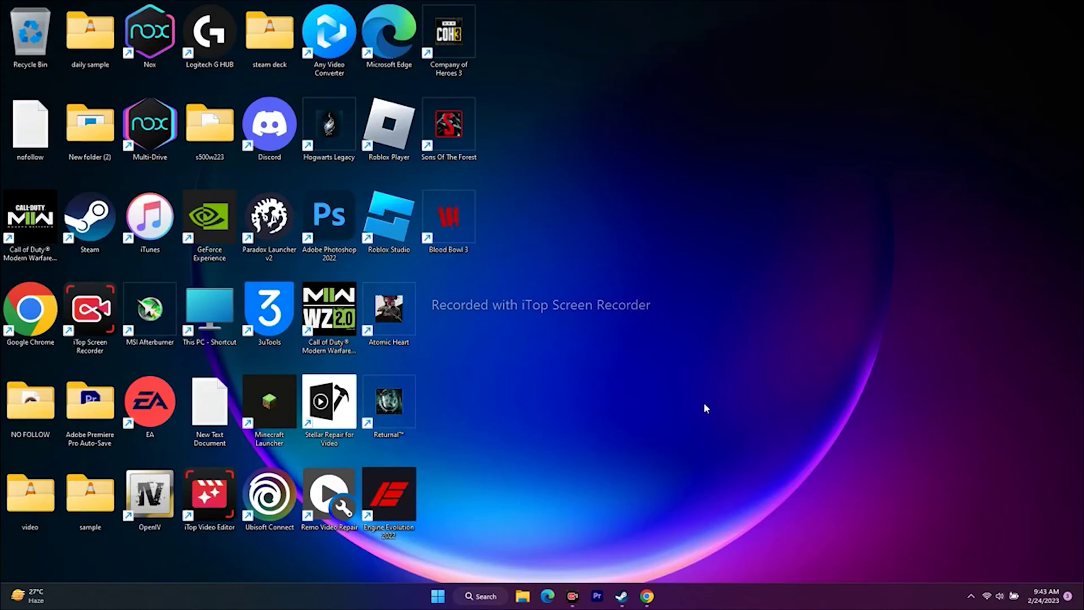
- Switch to the Steam library and browse the local files of Sons Of The Forest from the game's properties
{"action": "left_click", "coordinate": [622, 595]}
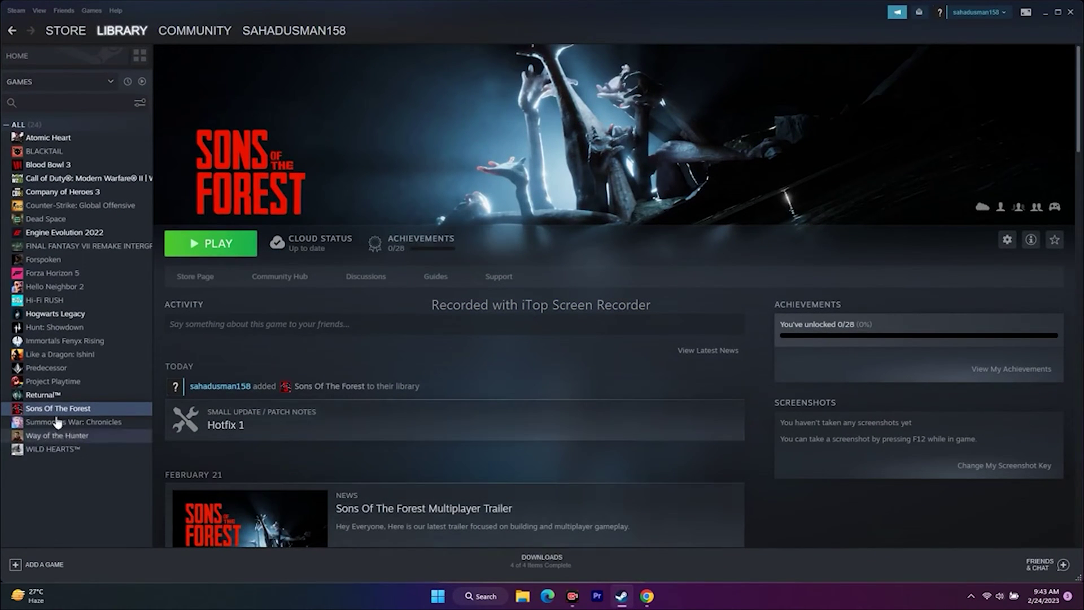
{"action": "right_click", "coordinate": [82, 412]}
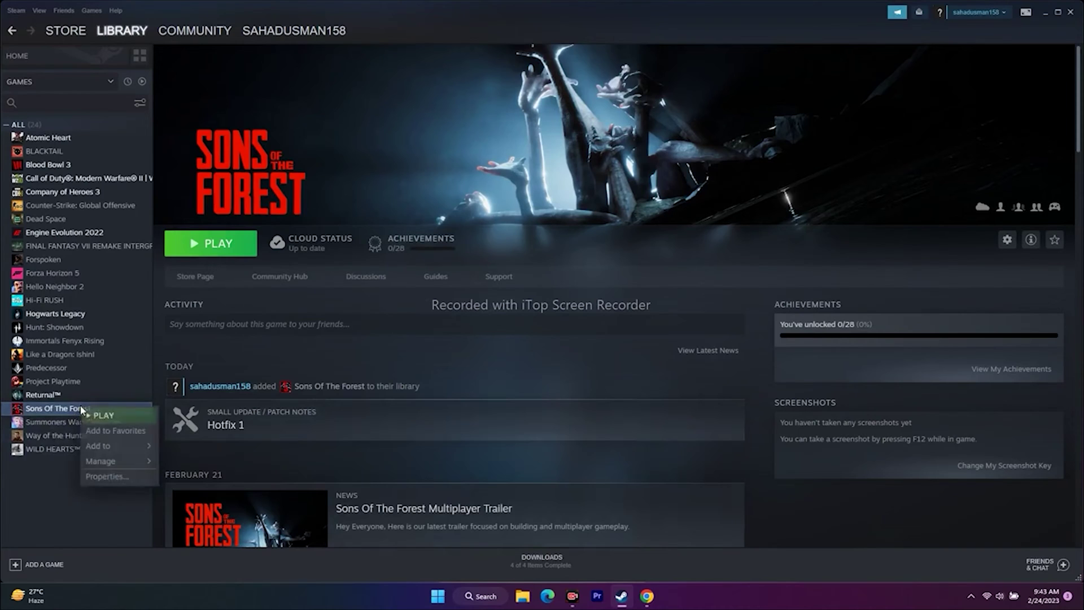
{"action": "left_click", "coordinate": [103, 476]}
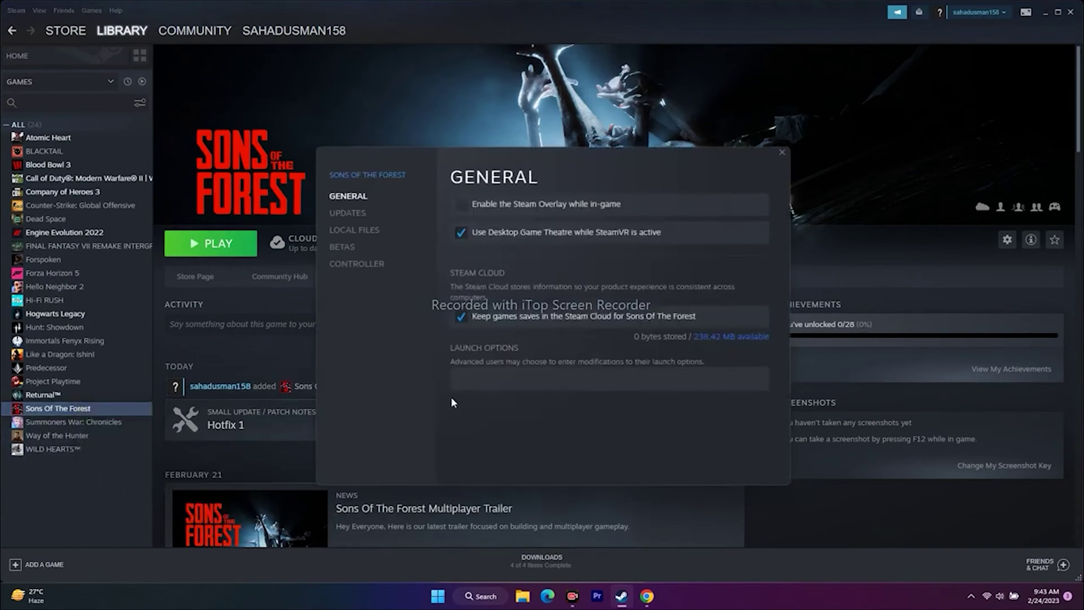
{"action": "left_click", "coordinate": [361, 230]}
{"action": "left_click", "coordinate": [695, 203]}
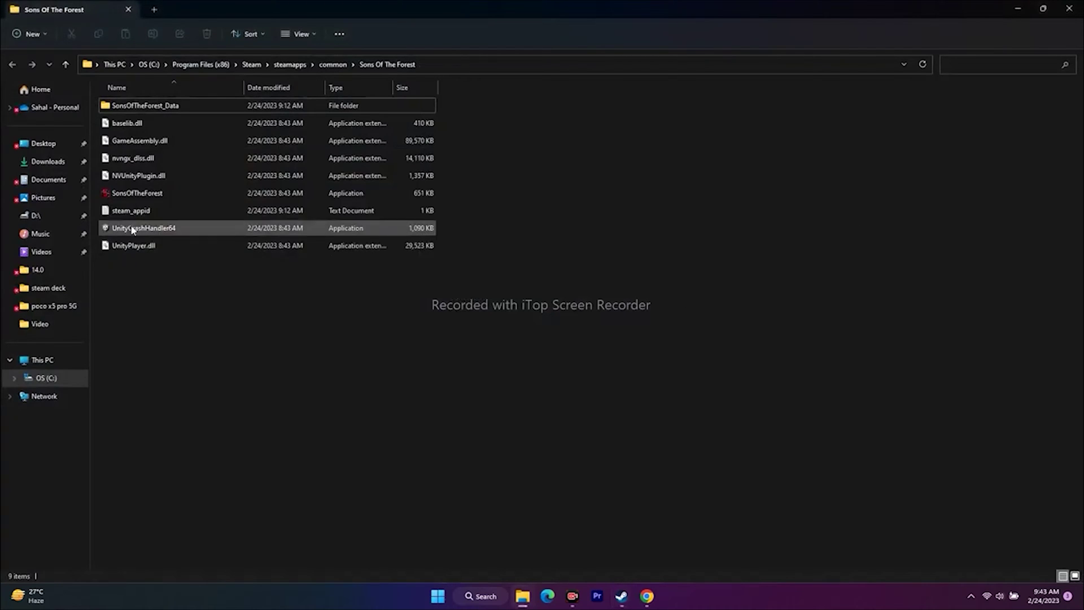
- Set the SonsOfTheForest application to run as an administrator in its compatibility properties, and apply the change
{"action": "left_click", "coordinate": [146, 193]}
{"action": "right_click", "coordinate": [161, 193]}
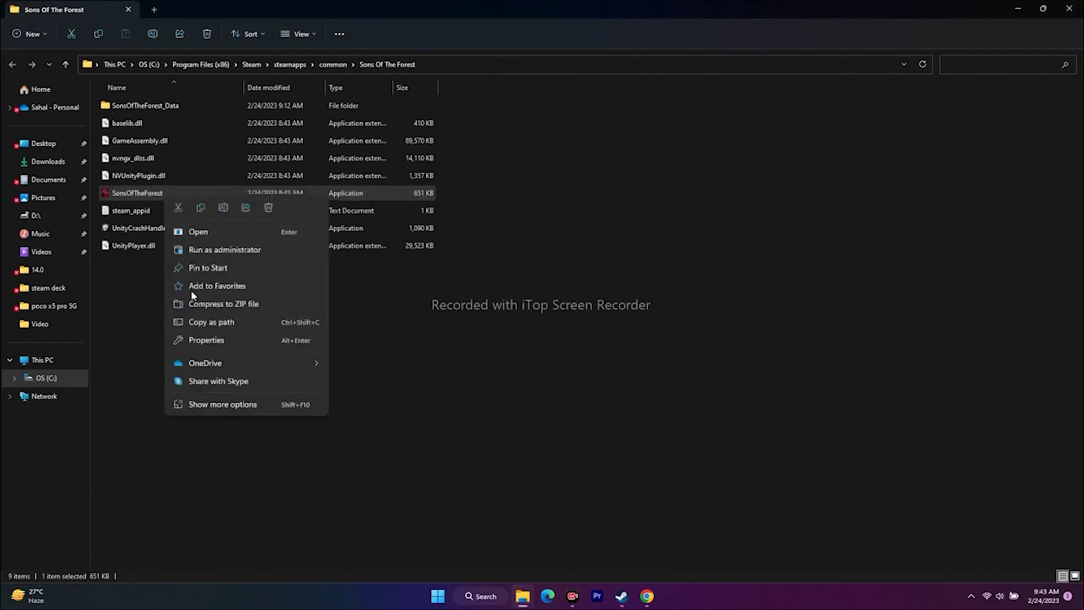
{"action": "left_click", "coordinate": [199, 407]}
{"action": "left_click", "coordinate": [235, 400]}
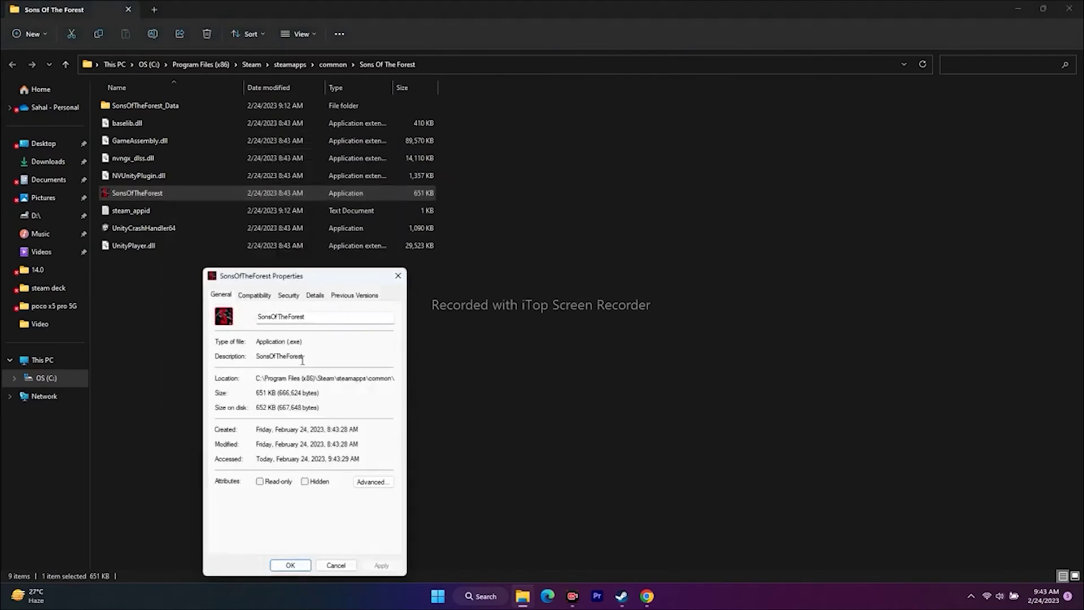
{"action": "left_click", "coordinate": [260, 295]}
{"action": "left_click_drag", "start_coordinate": [317, 276], "coordinate": [600, 84]}
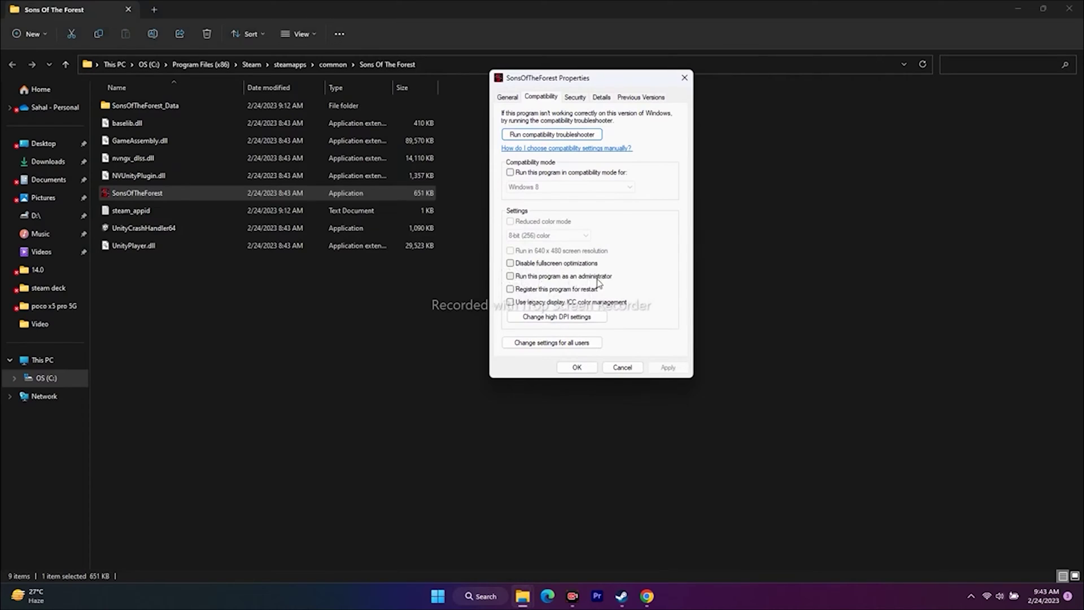
{"action": "left_click", "coordinate": [520, 277]}
{"action": "left_click", "coordinate": [665, 369]}
{"action": "left_click", "coordinate": [576, 368]}
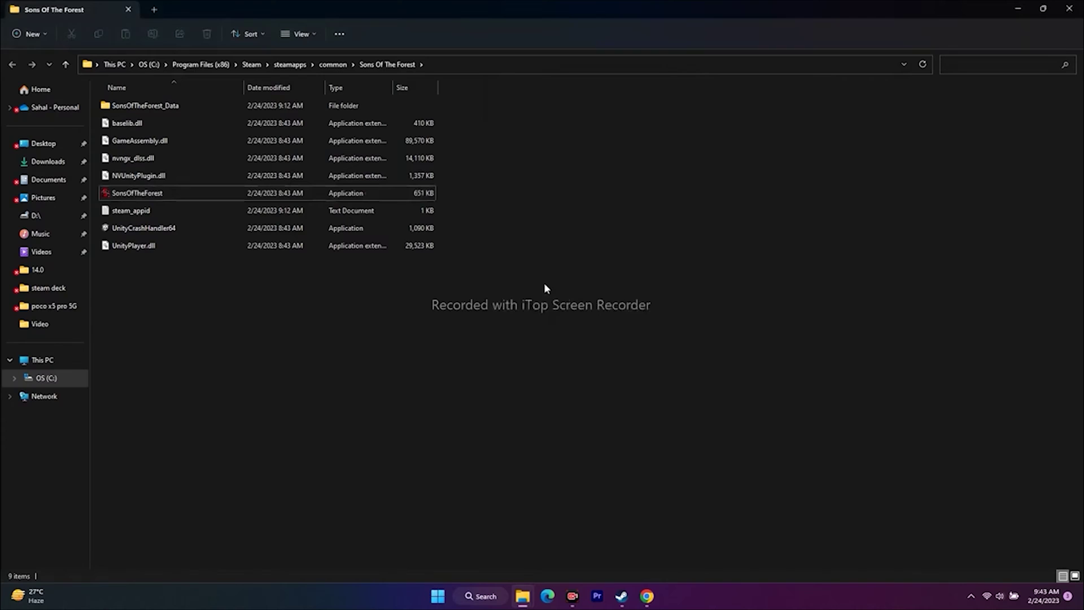
- Reopen the compatibility settings in the properties of the SonsOfTheForest application
{"action": "right_click", "coordinate": [186, 195]}
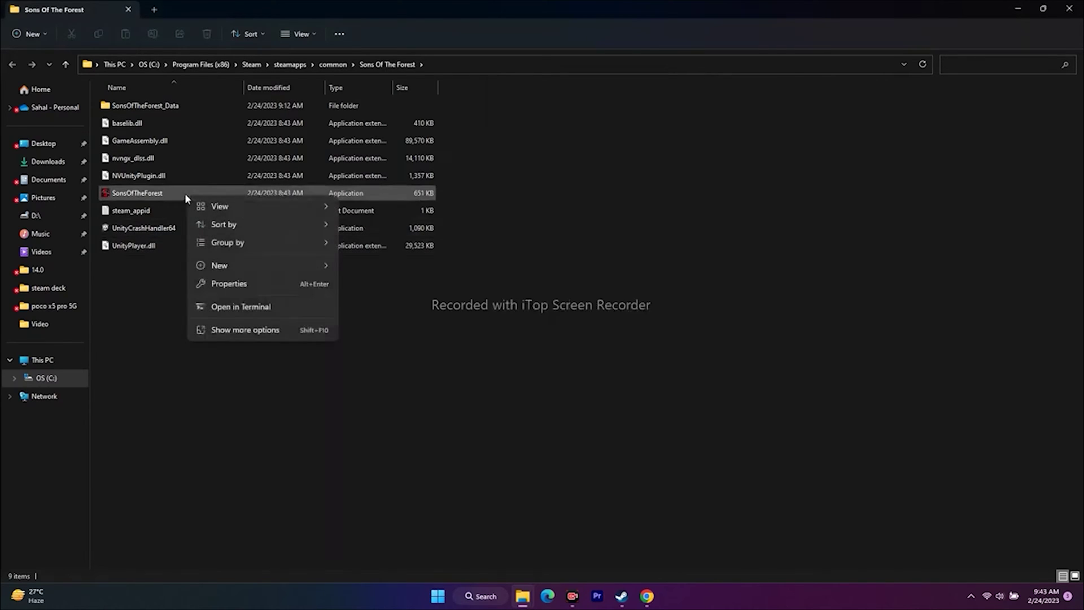
{"action": "left_click", "coordinate": [226, 330]}
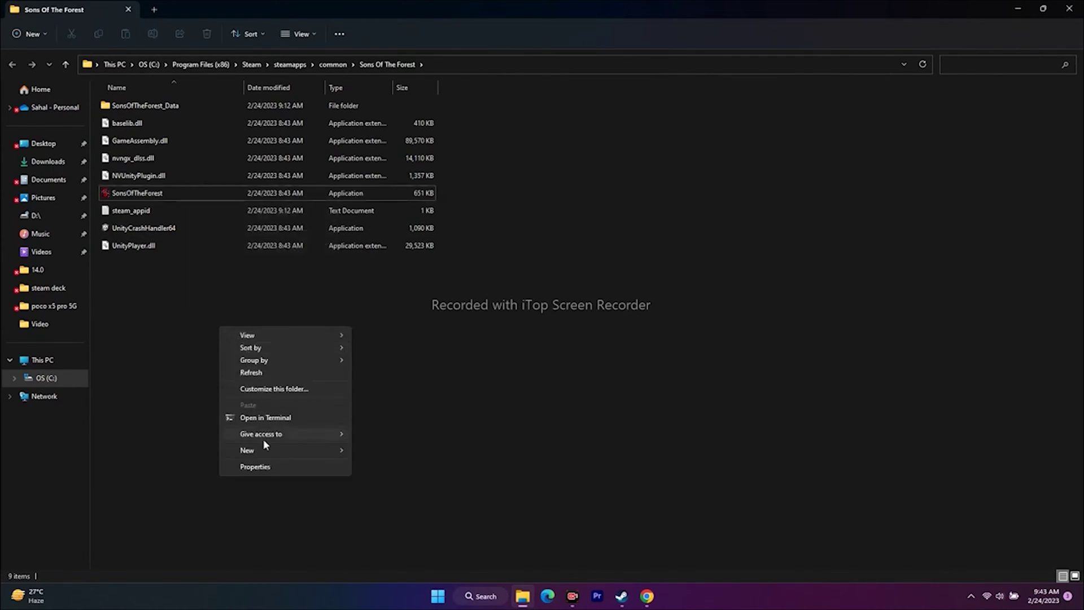
{"action": "left_click", "coordinate": [168, 193]}
{"action": "right_click", "coordinate": [169, 193]}
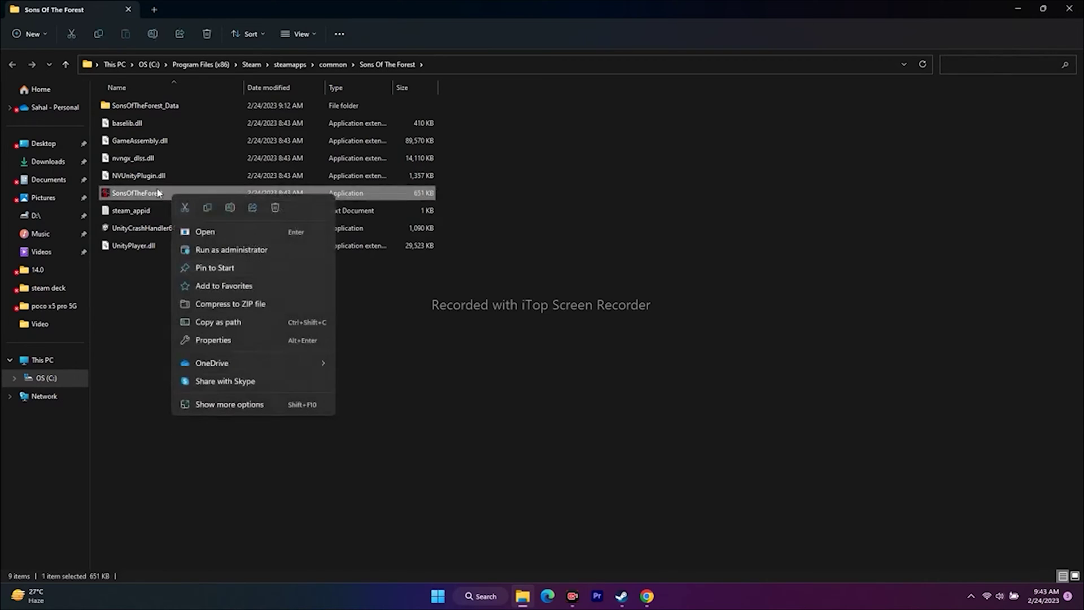
{"action": "left_click", "coordinate": [159, 193]}
{"action": "right_click", "coordinate": [158, 193]}
{"action": "left_click", "coordinate": [227, 405]}
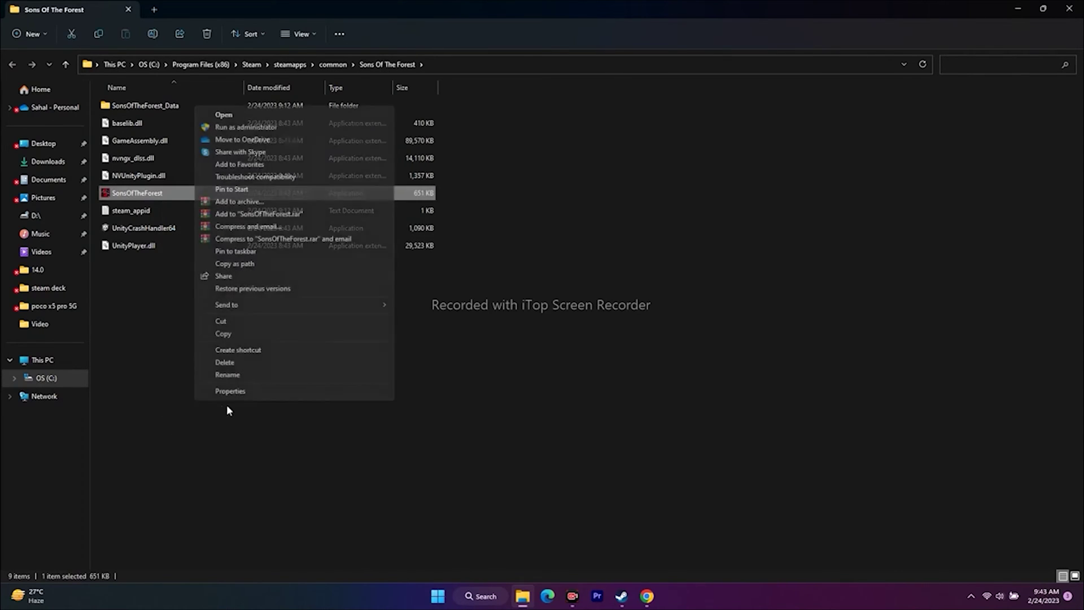
{"action": "left_click", "coordinate": [231, 390]}
{"action": "left_click_drag", "start_coordinate": [339, 288], "coordinate": [693, 156]}
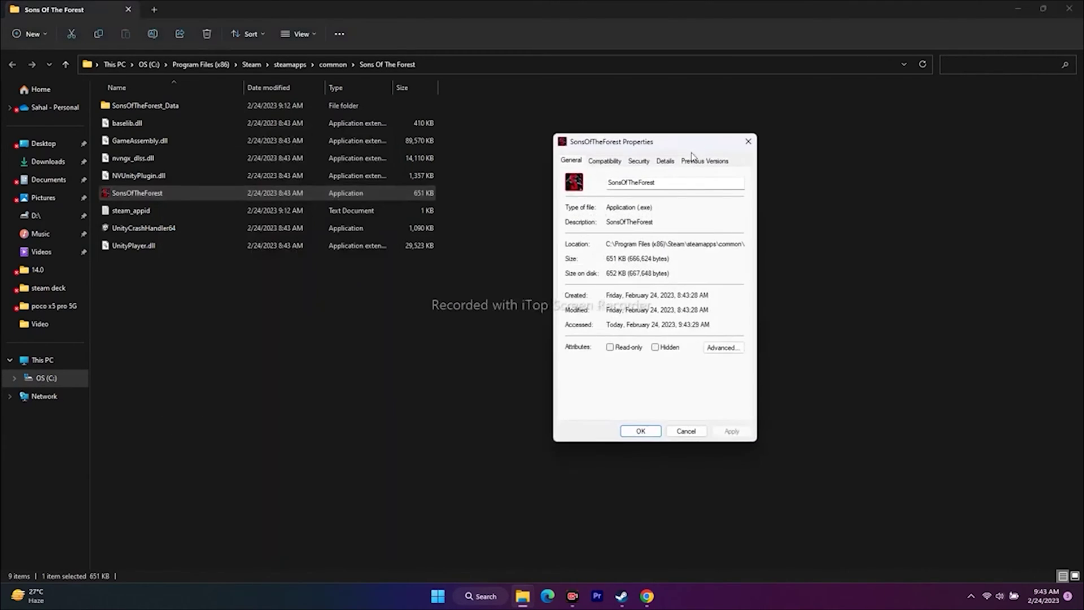
{"action": "left_click", "coordinate": [605, 161]}
- Enable Disable fullscreen optimizations for SonsOfTheForest and apply the compatibility settings
{"action": "left_click", "coordinate": [574, 339]}
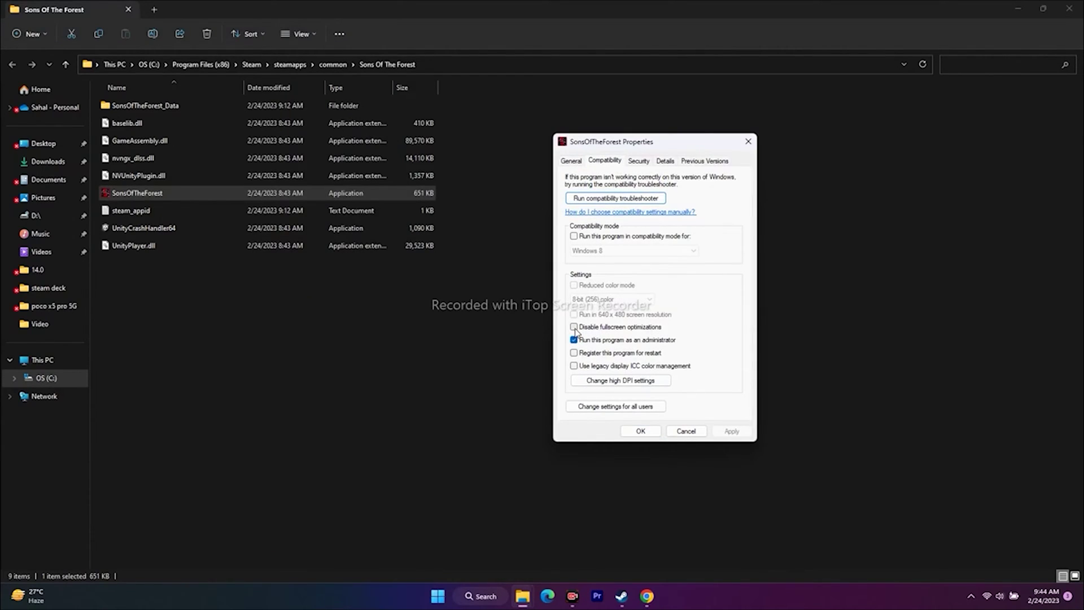
{"action": "left_click", "coordinate": [574, 328]}
{"action": "left_click", "coordinate": [581, 329]}
{"action": "left_click", "coordinate": [732, 431]}
{"action": "left_click", "coordinate": [641, 431]}
{"action": "left_click", "coordinate": [575, 402]}
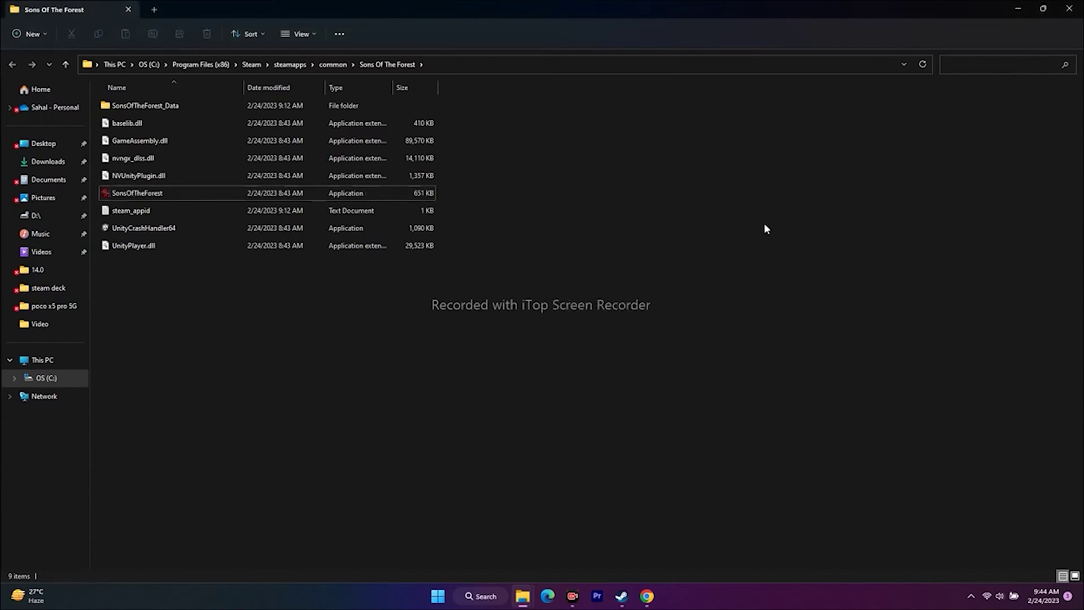
- Close the game folder and the game's properties, and minimize the Steam library to show the desktop
{"action": "left_click", "coordinate": [1070, 9]}
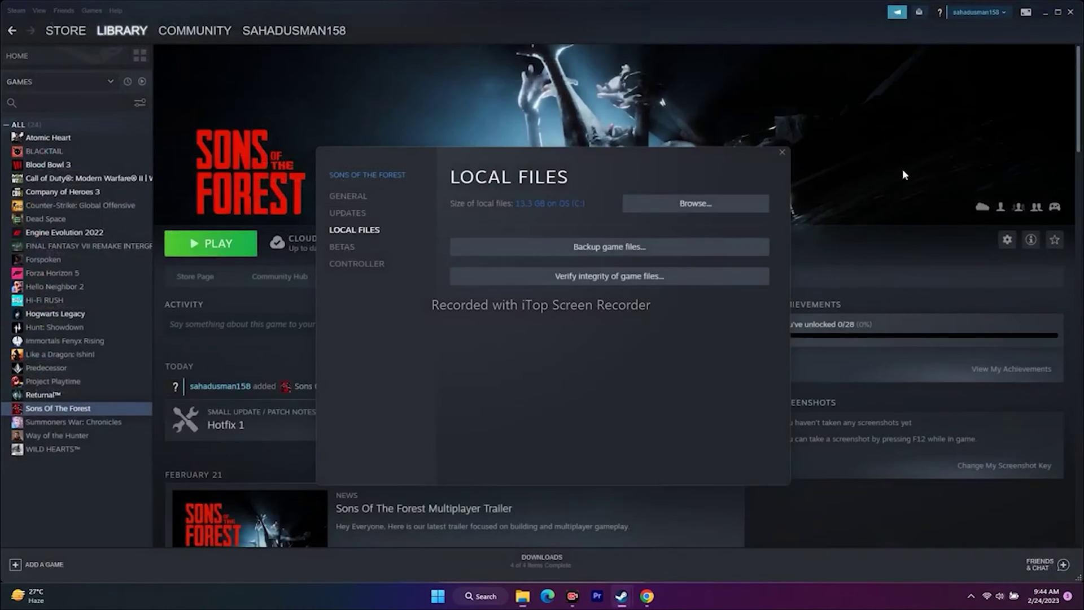
{"action": "left_click", "coordinate": [782, 154]}
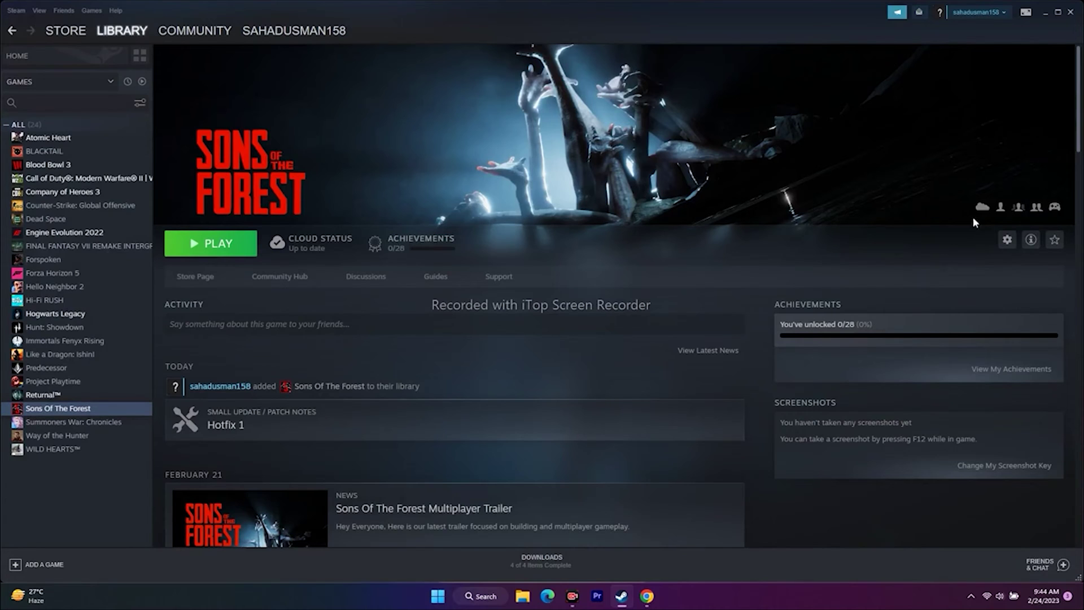
{"action": "left_click", "coordinate": [1046, 13]}
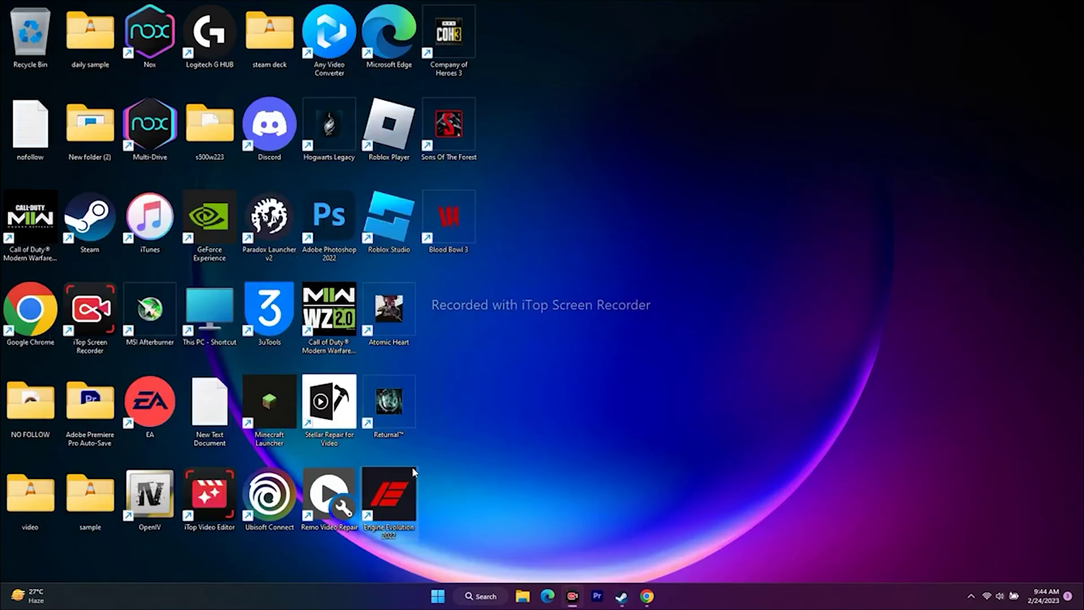
- Search Windows for "GRA", open Graphics settings and look through the list of apps with custom graphics options
{"action": "left_click", "coordinate": [477, 603]}
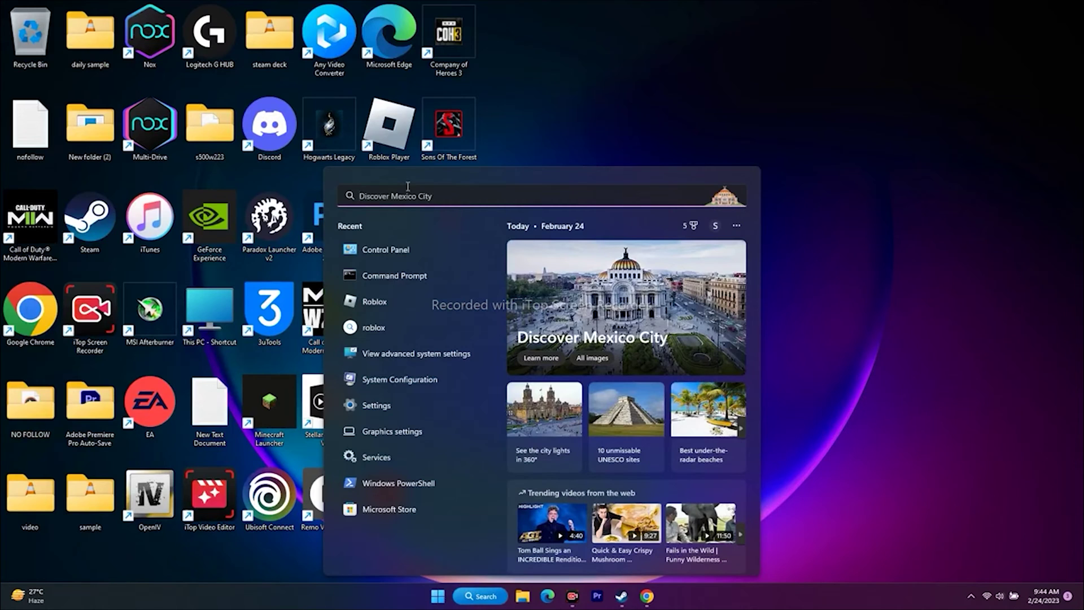
{"action": "type", "text": "GRA"}
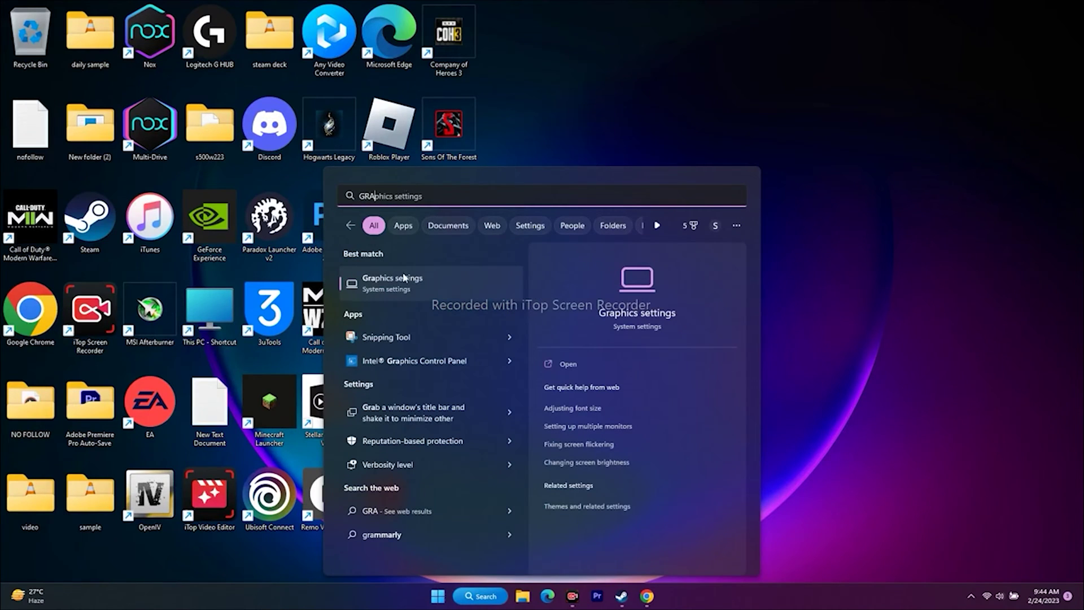
{"action": "key", "text": "Return"}
{"action": "scroll", "coordinate": [850, 225], "scroll_direction": "down", "scroll_amount": 3}
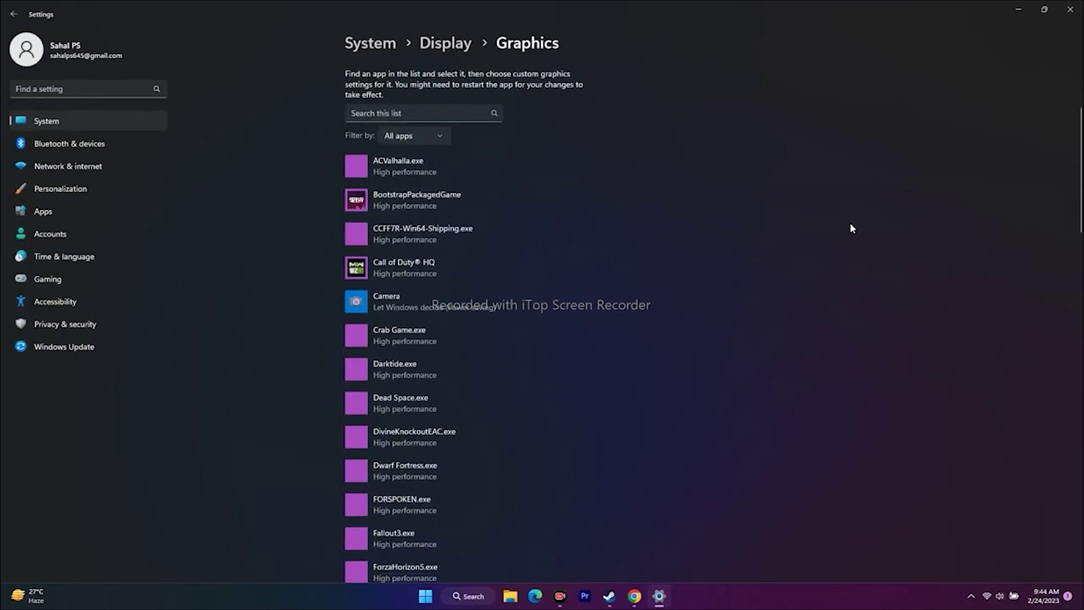
{"action": "scroll", "coordinate": [851, 226], "scroll_direction": "down", "scroll_amount": 15}
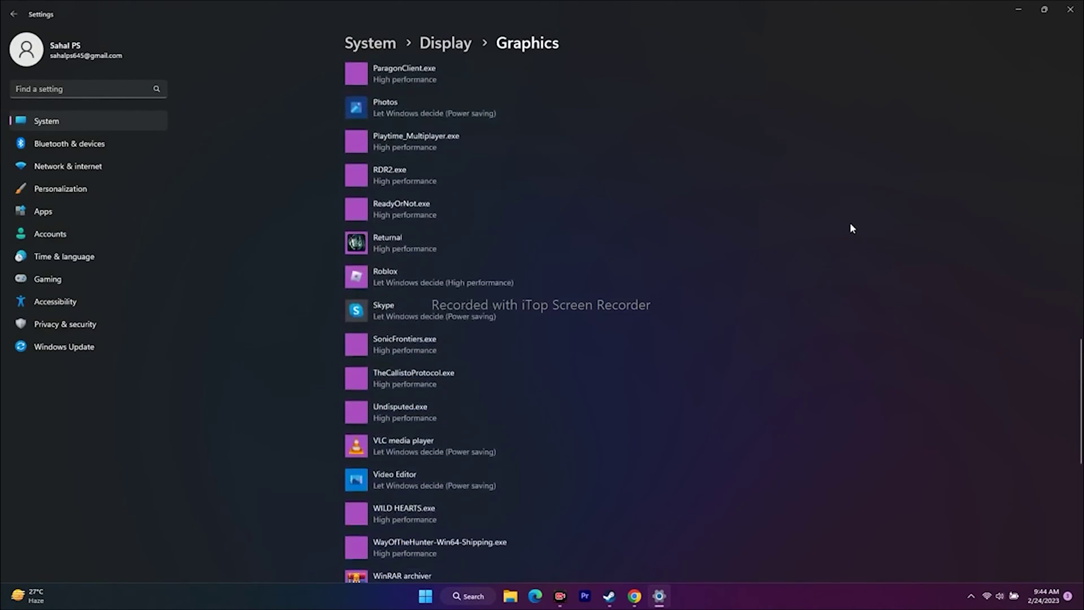
{"action": "scroll", "coordinate": [850, 228], "scroll_direction": "down", "scroll_amount": 5}
{"action": "scroll", "coordinate": [849, 229], "scroll_direction": "up", "scroll_amount": 20}
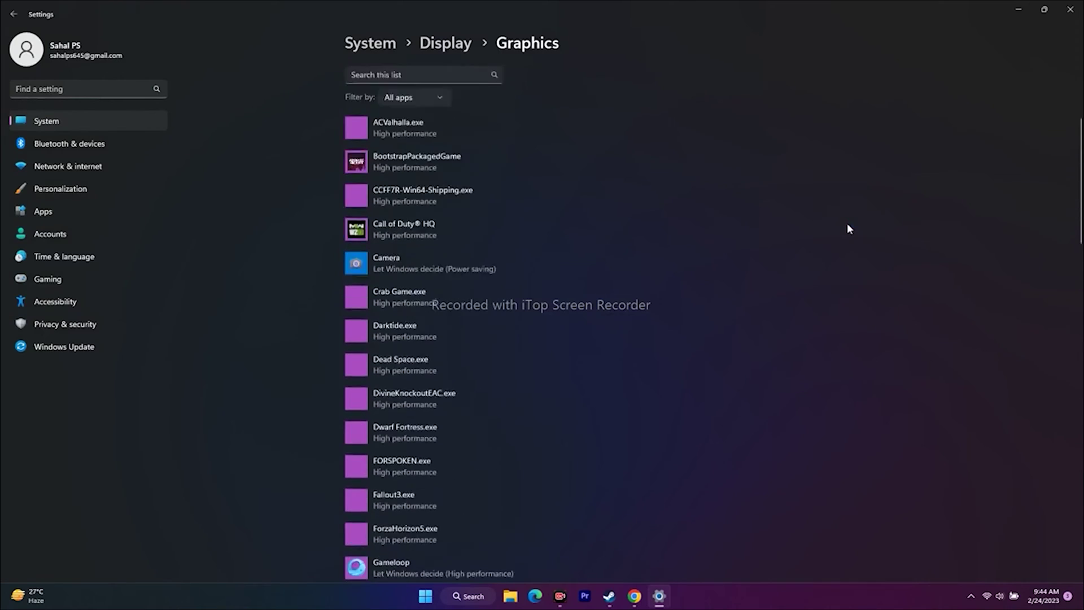
{"action": "scroll", "coordinate": [850, 229], "scroll_direction": "up", "scroll_amount": 4}
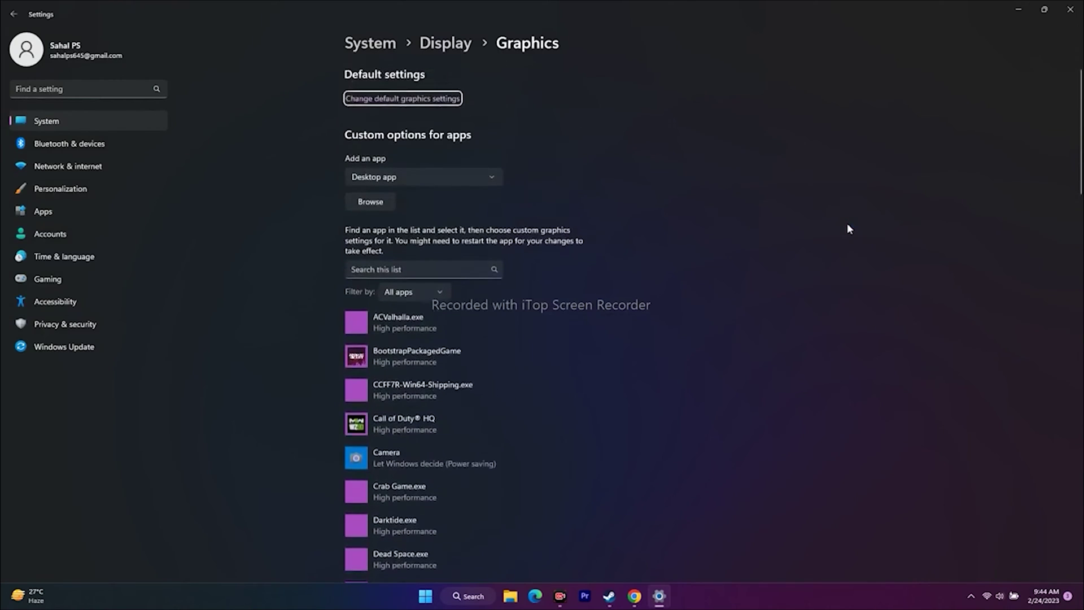
- Start adding a desktop app to the custom graphics options and browse to Program Files (x86)\Steam on the OS (C:) drive
{"action": "left_click", "coordinate": [364, 202]}
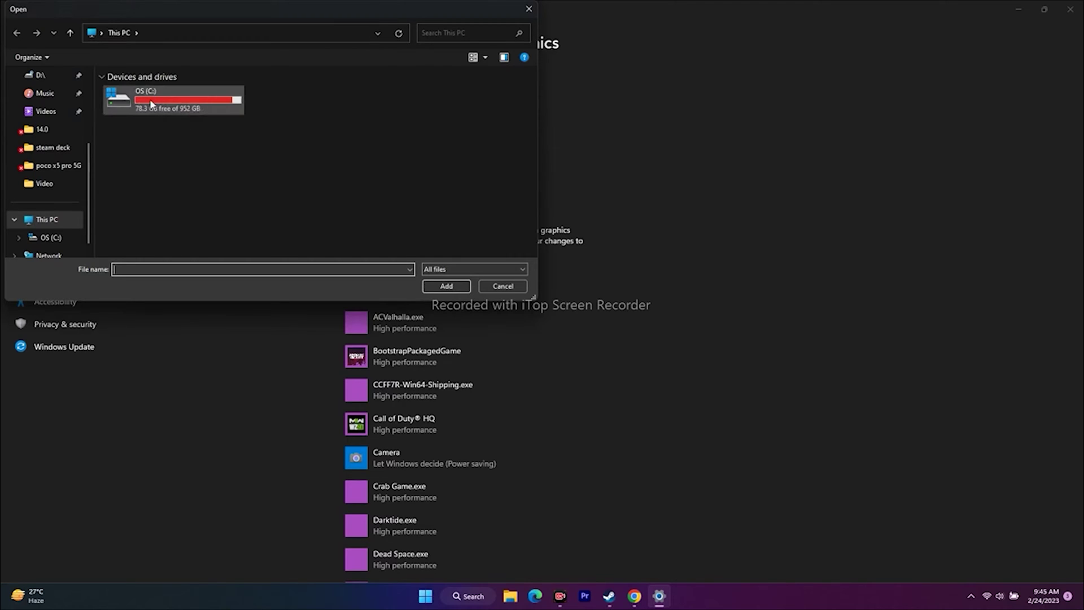
{"action": "left_click", "coordinate": [152, 104]}
{"action": "double_click", "coordinate": [151, 104]}
{"action": "scroll", "coordinate": [161, 169], "scroll_direction": "down", "scroll_amount": 3}
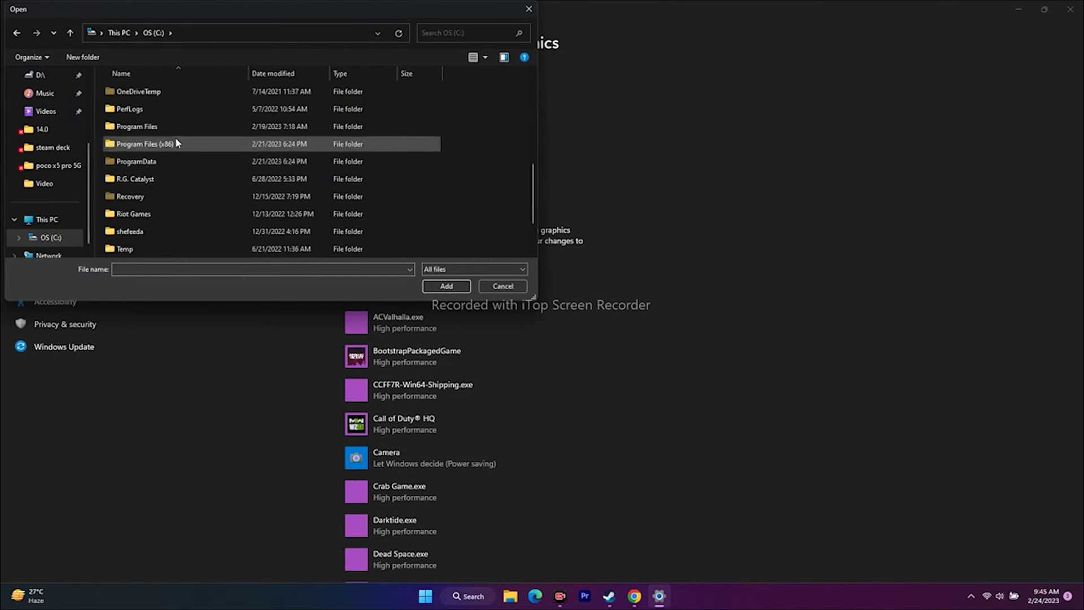
{"action": "double_click", "coordinate": [170, 147]}
{"action": "scroll", "coordinate": [198, 141], "scroll_direction": "down", "scroll_amount": 5}
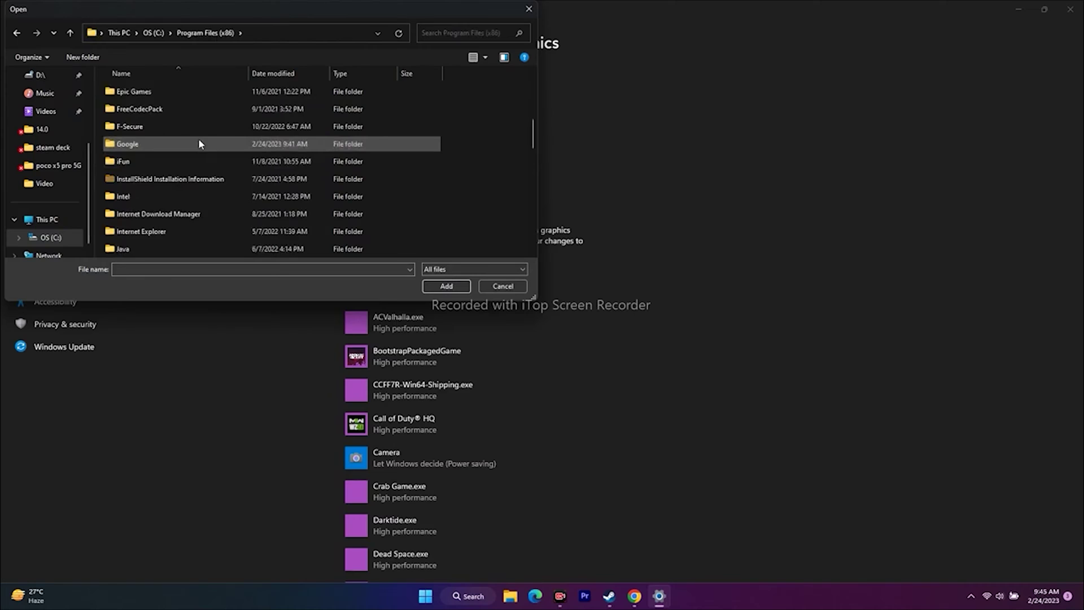
{"action": "scroll", "coordinate": [164, 179], "scroll_direction": "down", "scroll_amount": 6}
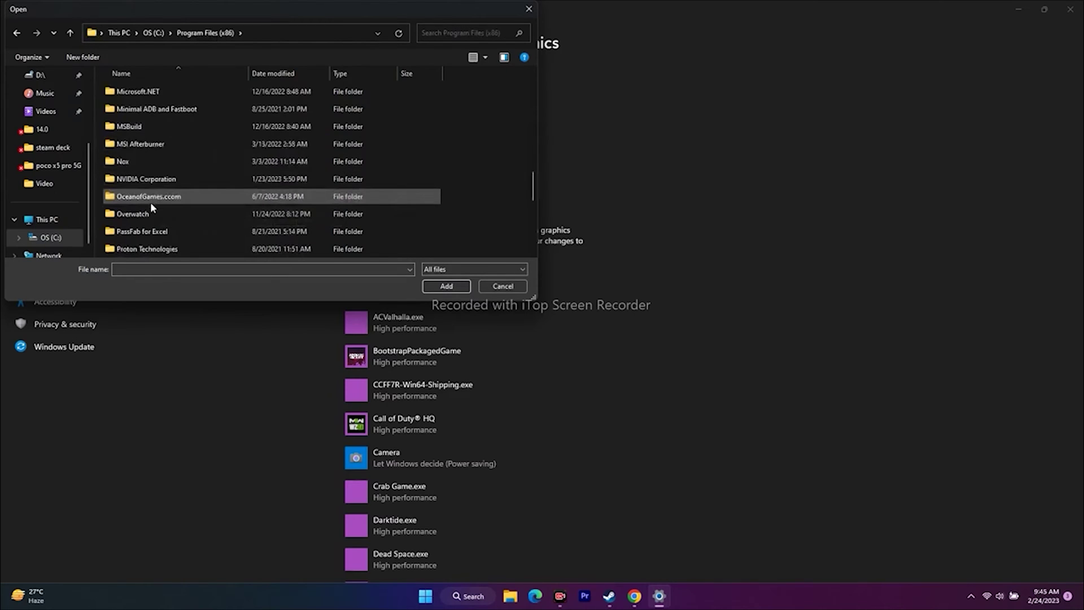
{"action": "scroll", "coordinate": [160, 192], "scroll_direction": "down", "scroll_amount": 1}
{"action": "double_click", "coordinate": [154, 196]}
- Add the SonsOfTheForest application from steamapps\common\Sons Of The Forest to the graphics settings list
{"action": "scroll", "coordinate": [178, 142], "scroll_direction": "down", "scroll_amount": 4}
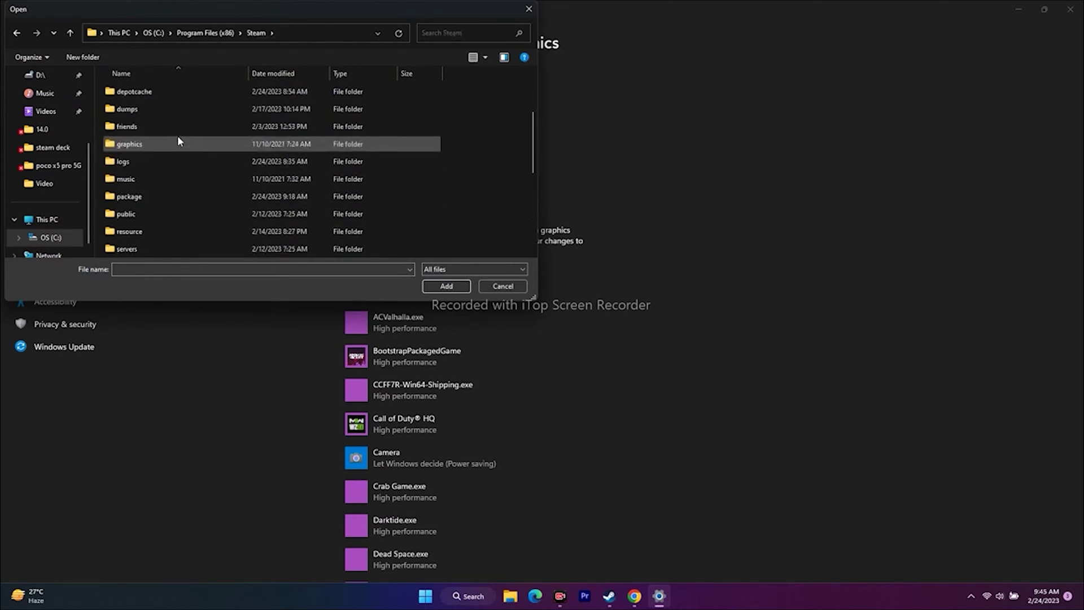
{"action": "double_click", "coordinate": [155, 178]}
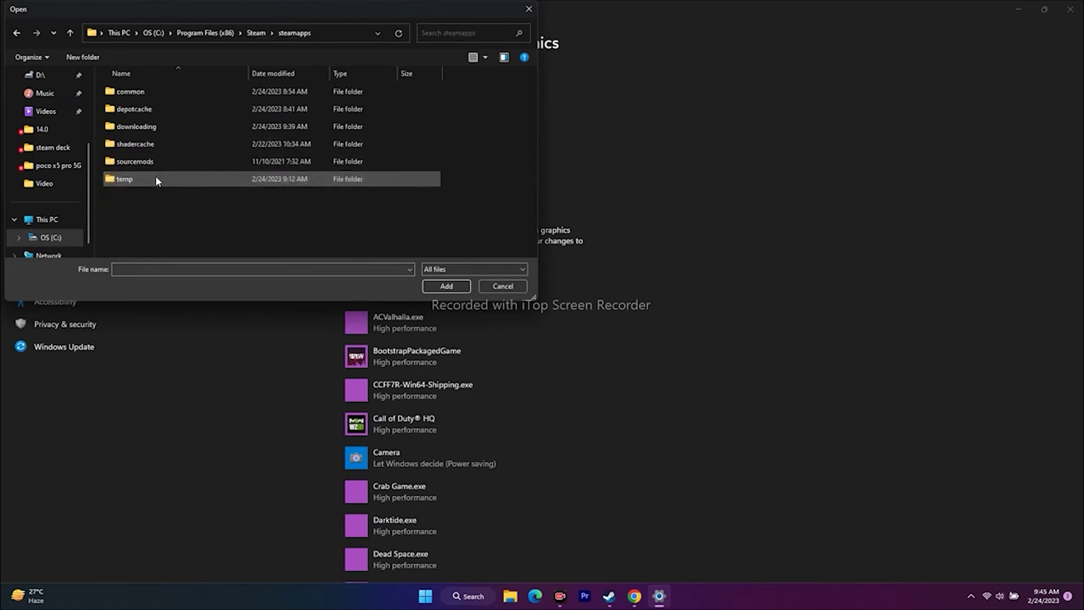
{"action": "double_click", "coordinate": [147, 90]}
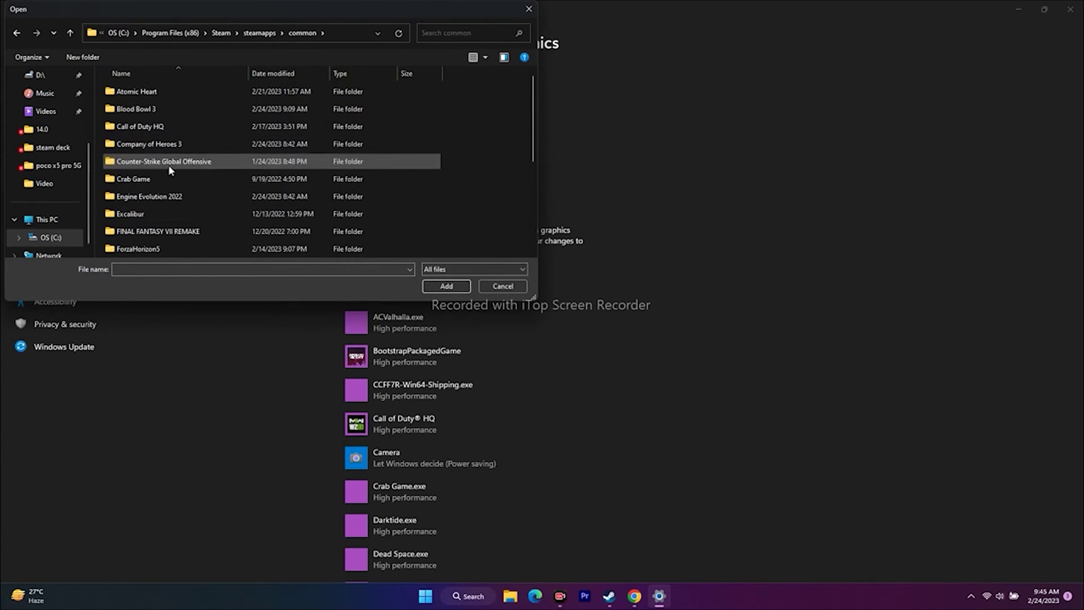
{"action": "scroll", "coordinate": [169, 164], "scroll_direction": "down", "scroll_amount": 2}
{"action": "scroll", "coordinate": [169, 165], "scroll_direction": "down", "scroll_amount": 1}
{"action": "scroll", "coordinate": [164, 176], "scroll_direction": "down", "scroll_amount": 1}
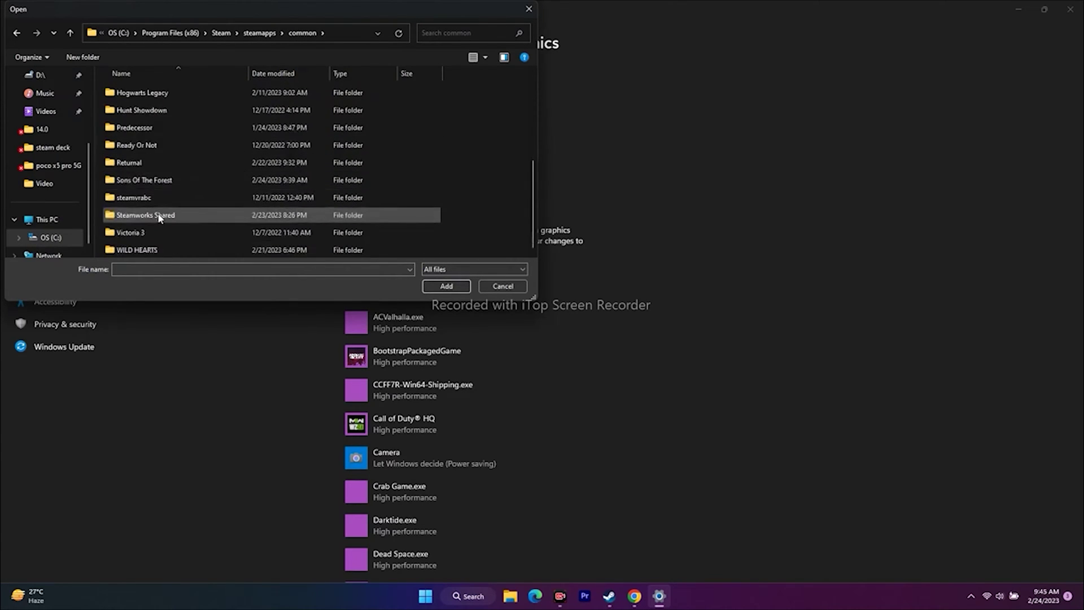
{"action": "scroll", "coordinate": [158, 214], "scroll_direction": "up", "scroll_amount": 1}
{"action": "double_click", "coordinate": [153, 229]}
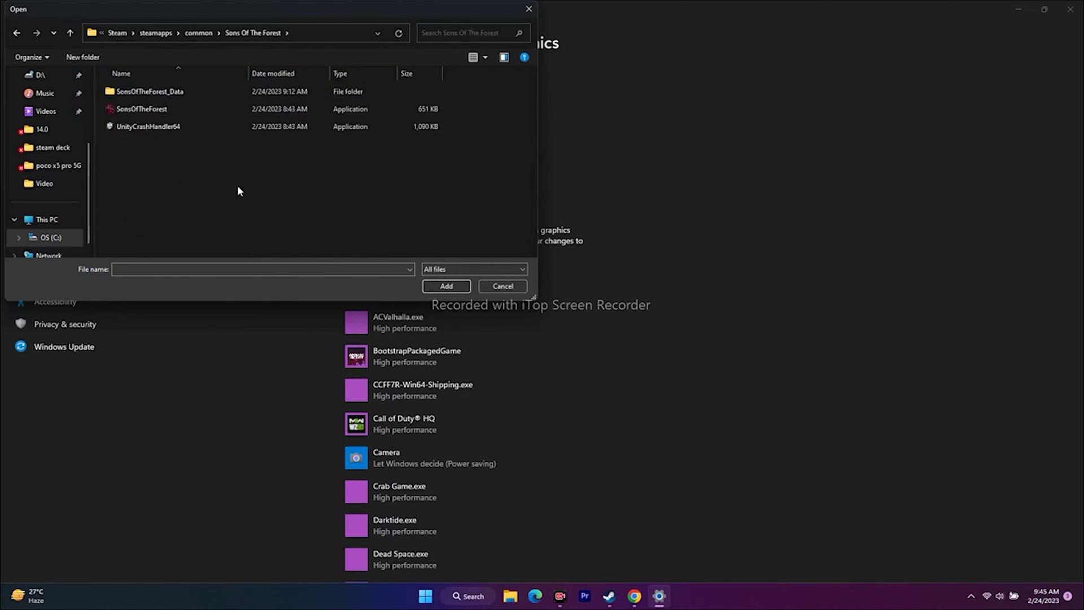
{"action": "left_click", "coordinate": [162, 110]}
{"action": "left_click", "coordinate": [438, 286]}
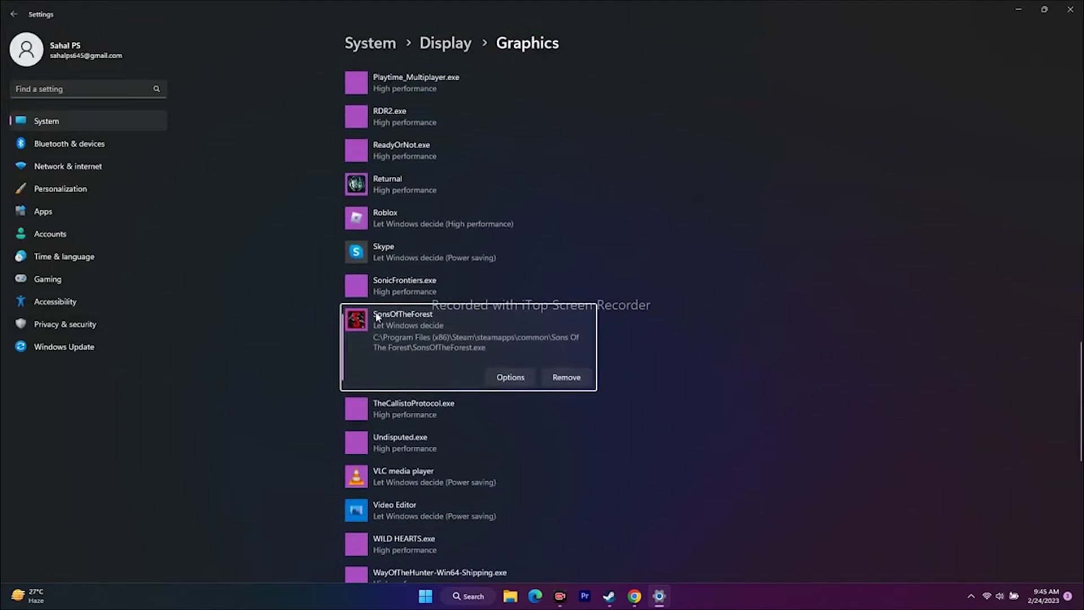
{"action": "scroll", "coordinate": [634, 313], "scroll_direction": "down", "scroll_amount": 2}
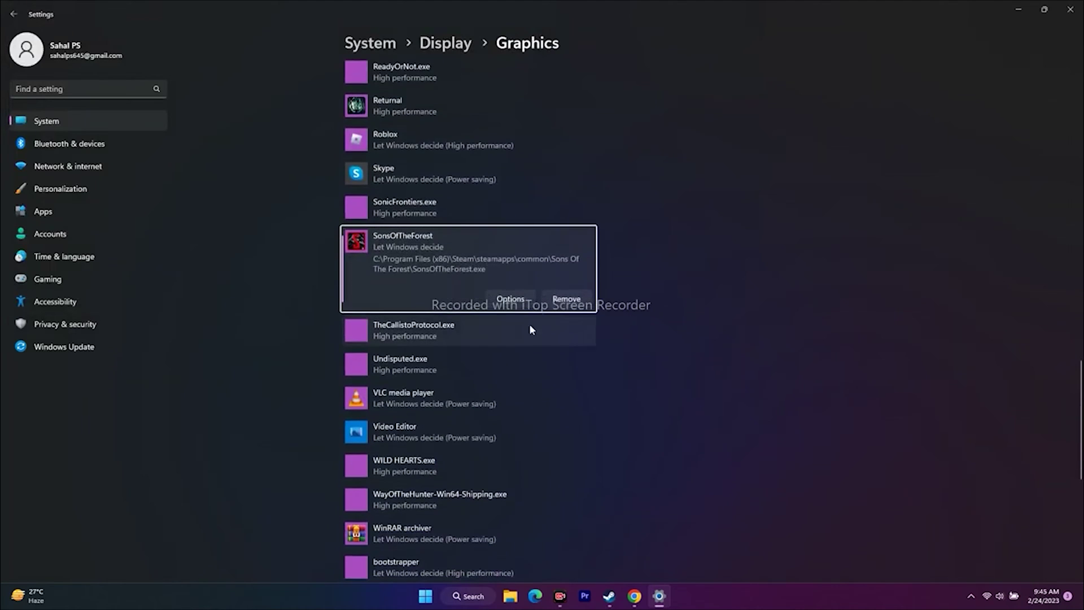
- Set the SonsOfTheForest graphics preference to High performance, save it, and close the Settings window
{"action": "left_click", "coordinate": [511, 299]}
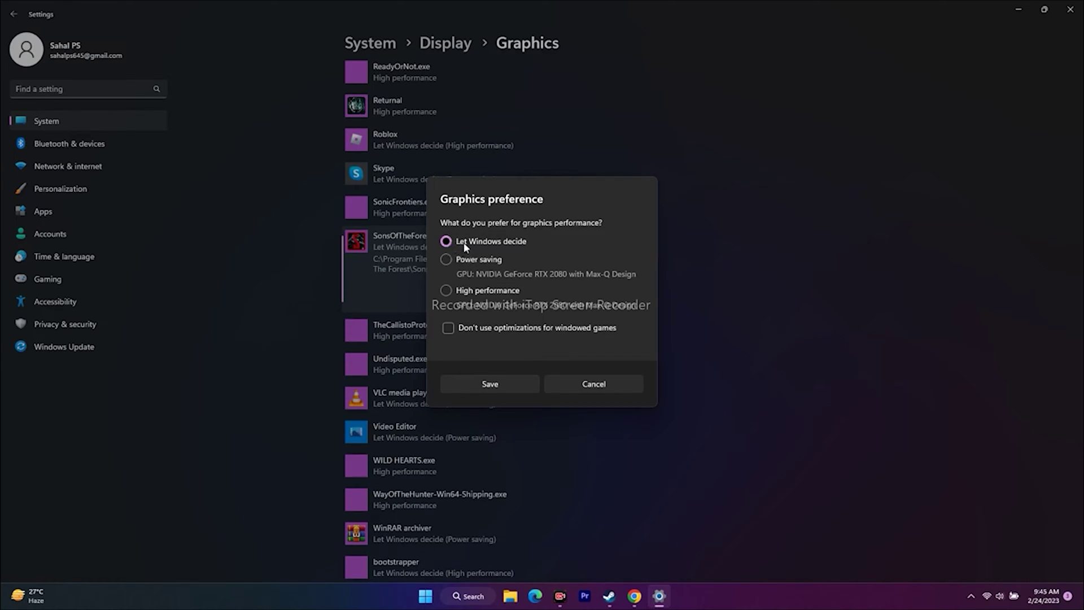
{"action": "left_click", "coordinate": [446, 293]}
{"action": "left_click", "coordinate": [508, 381]}
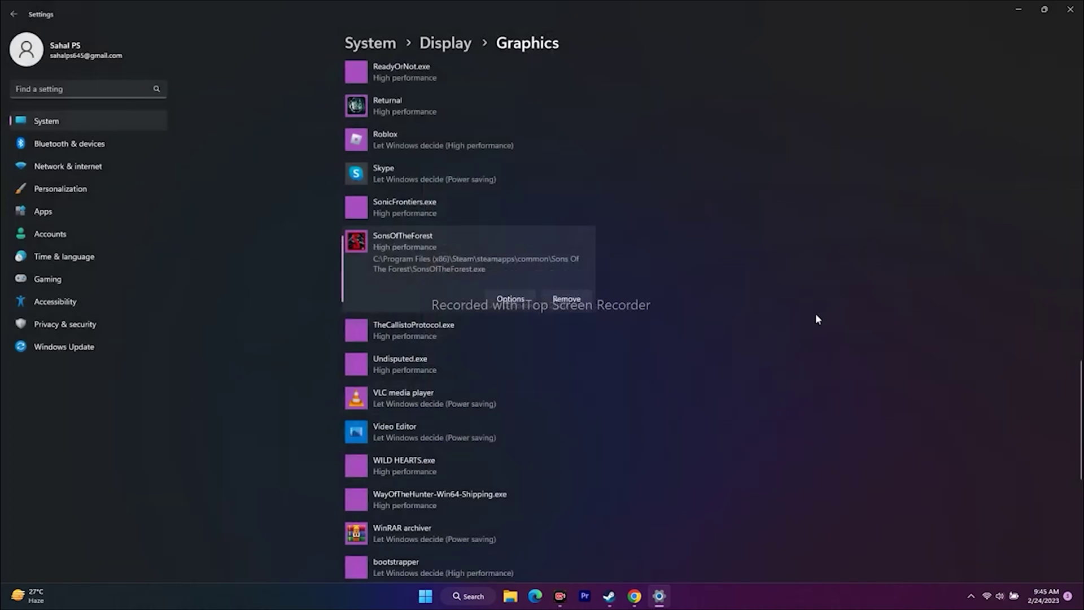
{"action": "left_click", "coordinate": [1071, 9]}
- View the game's page in the Steam library and look through the Documents folder in File Explorer
{"action": "left_click", "coordinate": [622, 597]}
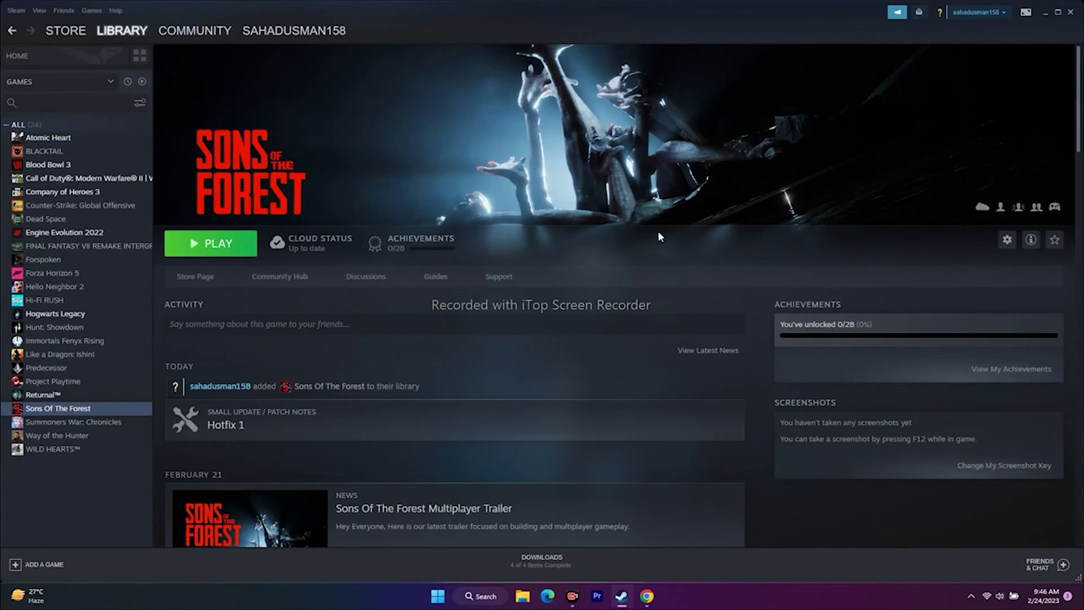
{"action": "left_click", "coordinate": [1046, 11]}
{"action": "left_click", "coordinate": [522, 596]}
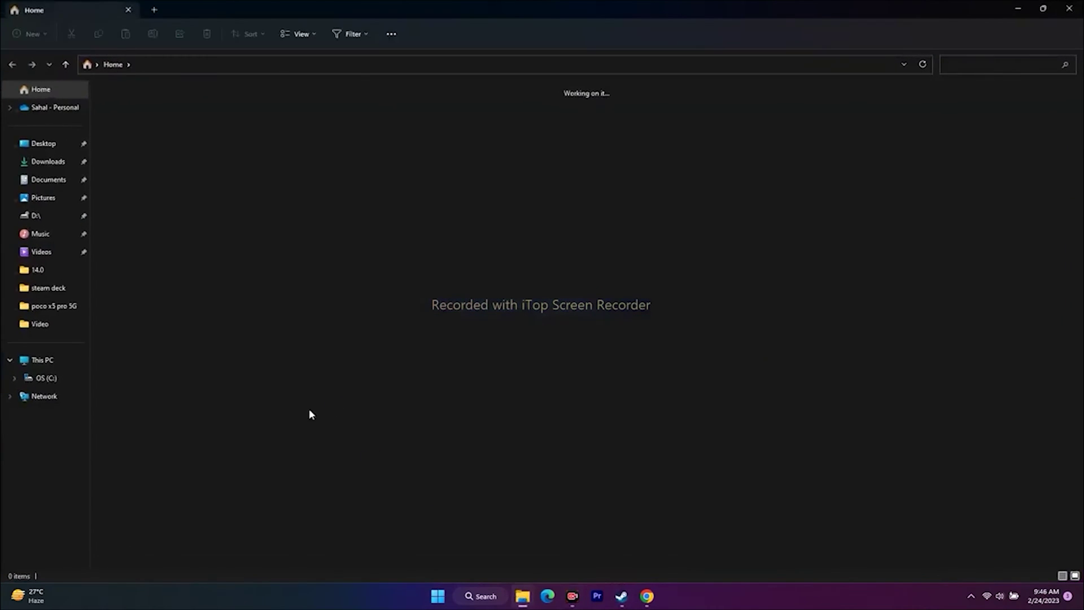
{"action": "left_click", "coordinate": [39, 364]}
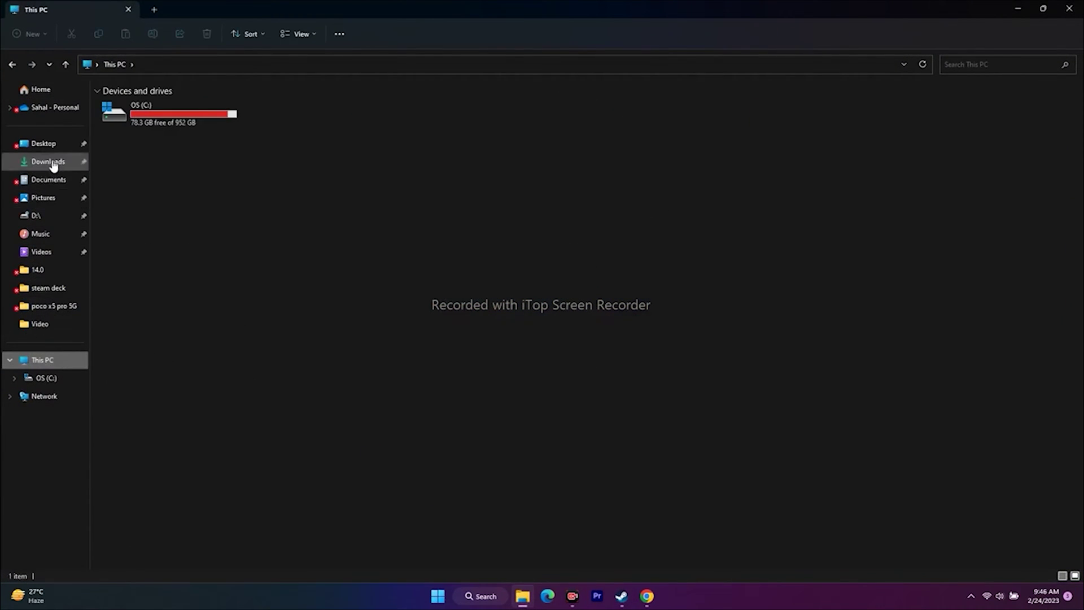
{"action": "left_click", "coordinate": [49, 179]}
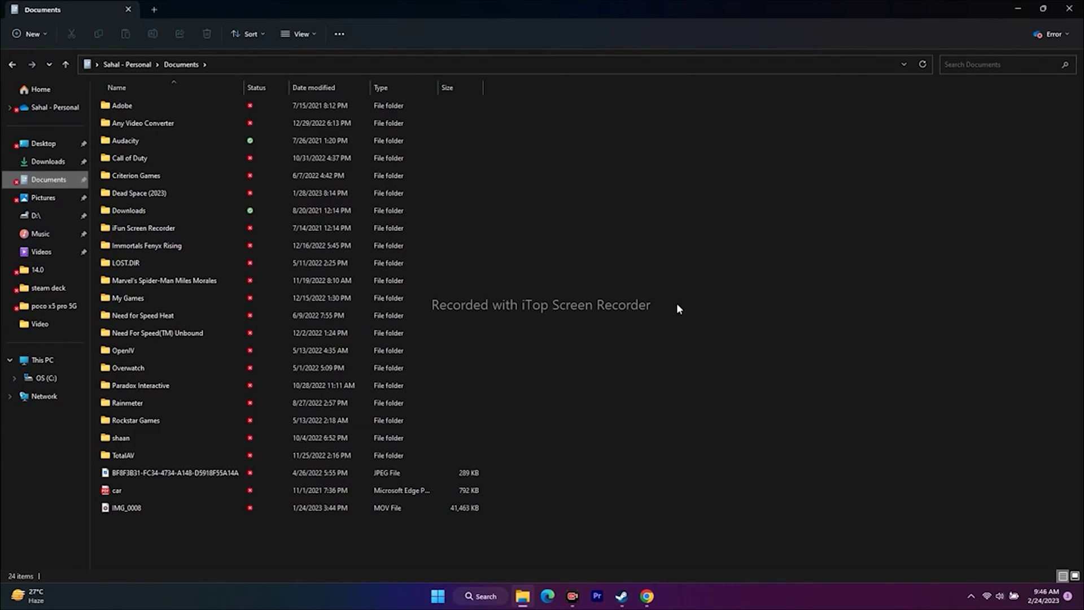
{"action": "left_click", "coordinate": [1069, 9]}
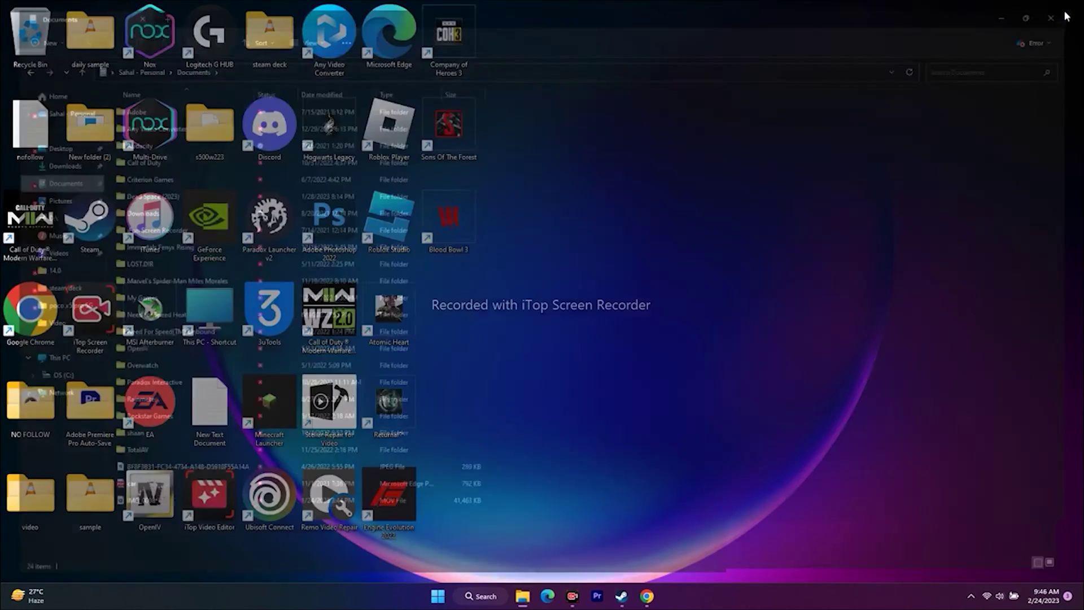
{"action": "left_click", "coordinate": [622, 596]}
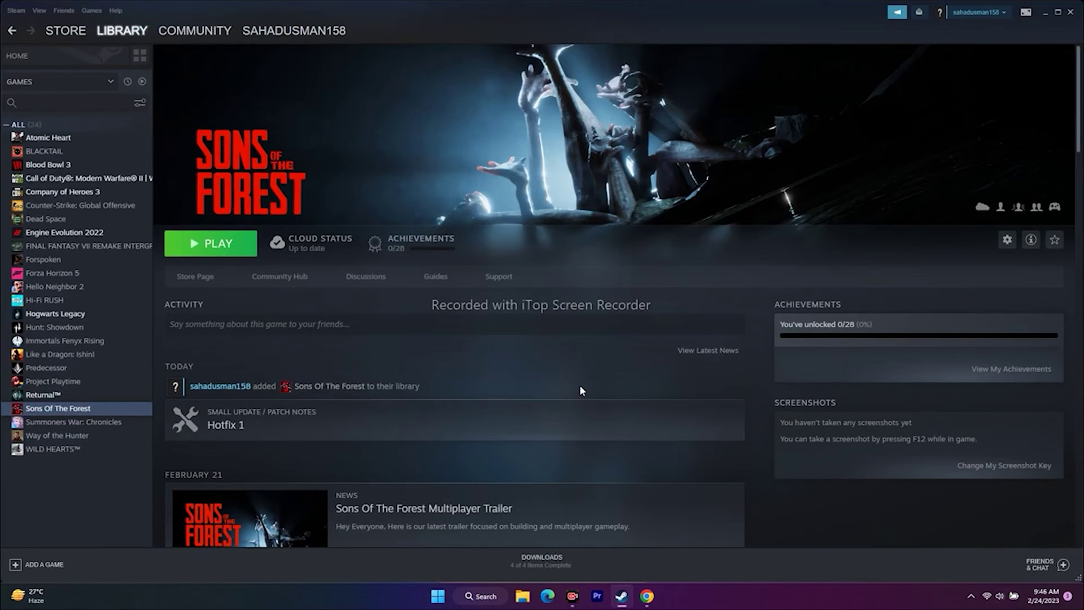
{"action": "left_click", "coordinate": [1045, 18]}
- Search Windows for "CONTR", open Control Panel and display its items as large icons
{"action": "left_click", "coordinate": [480, 597]}
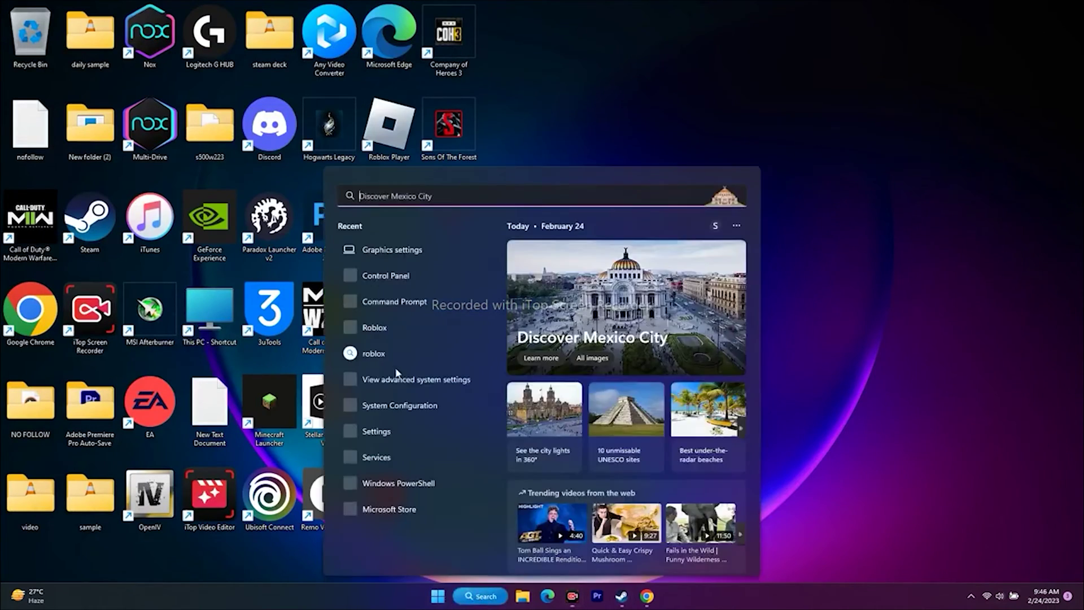
{"action": "type", "text": "CONTR"}
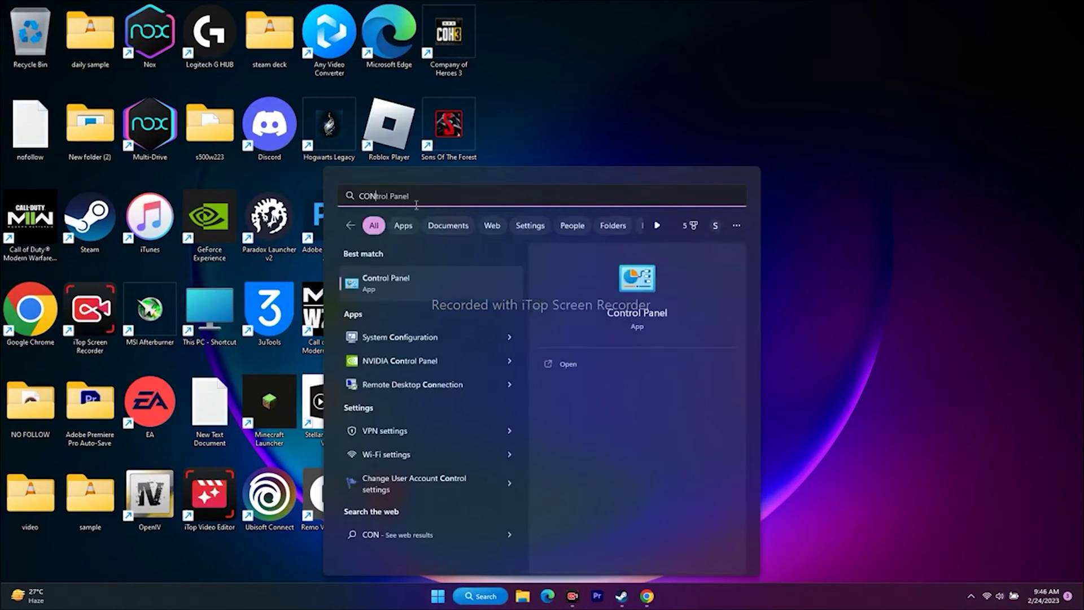
{"action": "left_click", "coordinate": [423, 290]}
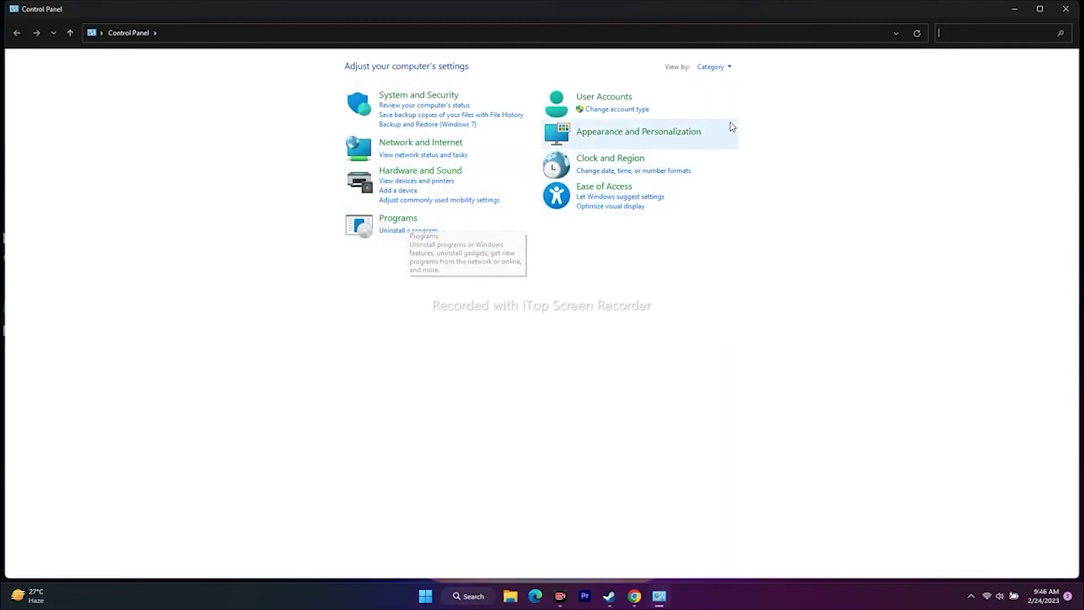
{"action": "left_click", "coordinate": [730, 67]}
{"action": "left_click", "coordinate": [728, 99]}
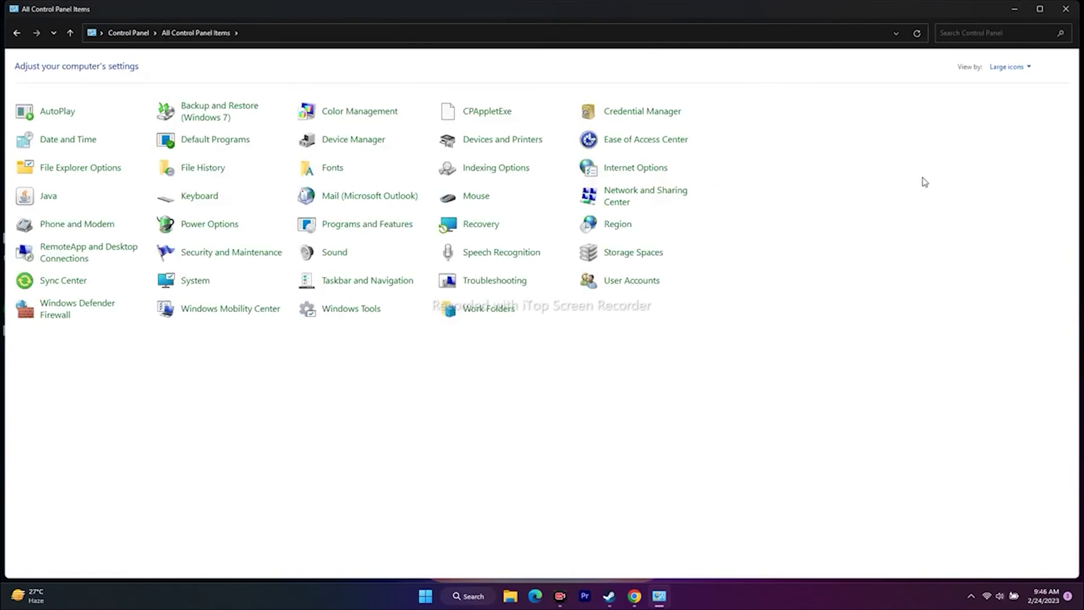
{"action": "left_click", "coordinate": [1007, 67]}
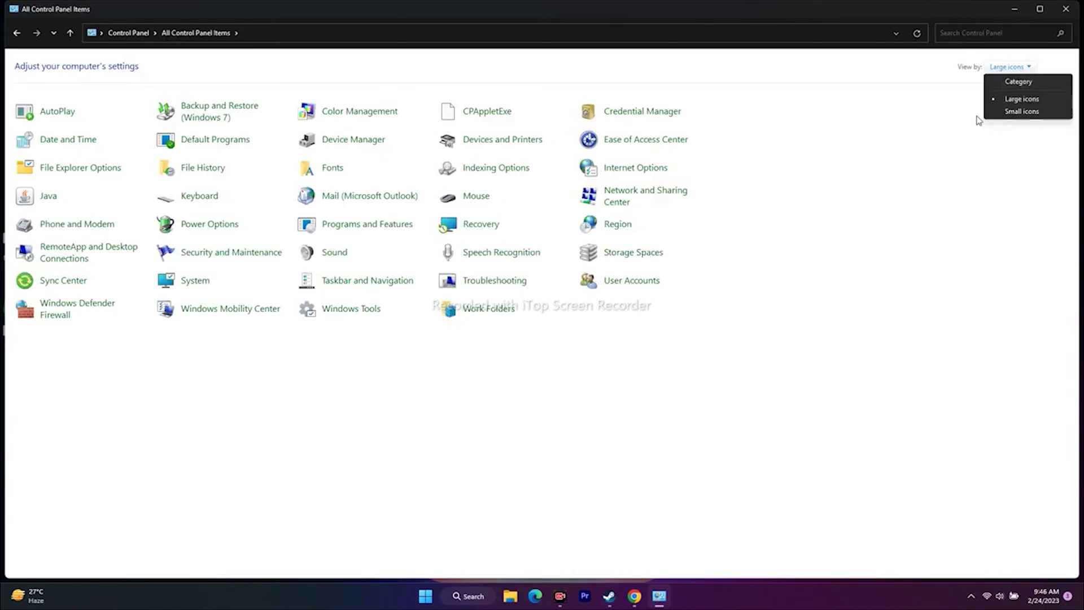
{"action": "left_click", "coordinate": [883, 281]}
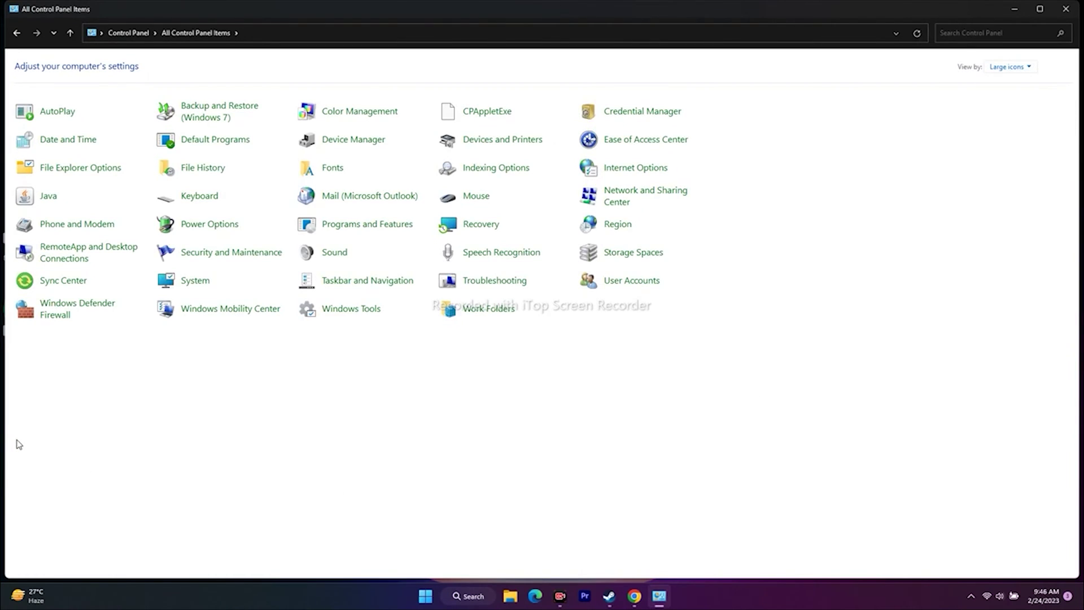
- Open the list of apps allowed through Windows Defender Firewall and find the Sons Of The Forest entry
{"action": "left_click", "coordinate": [65, 310]}
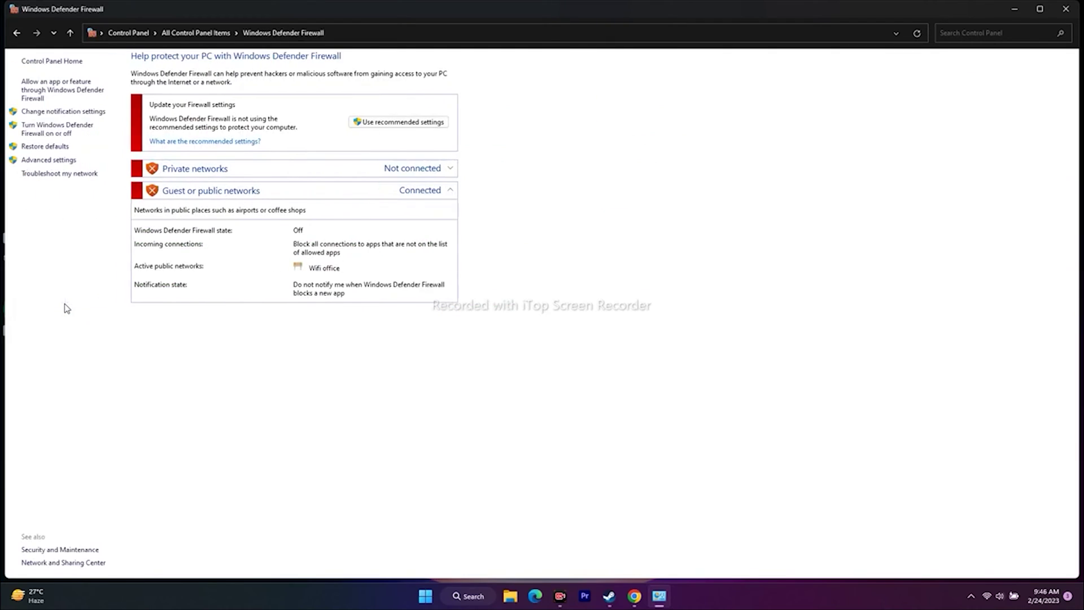
{"action": "left_click", "coordinate": [57, 92]}
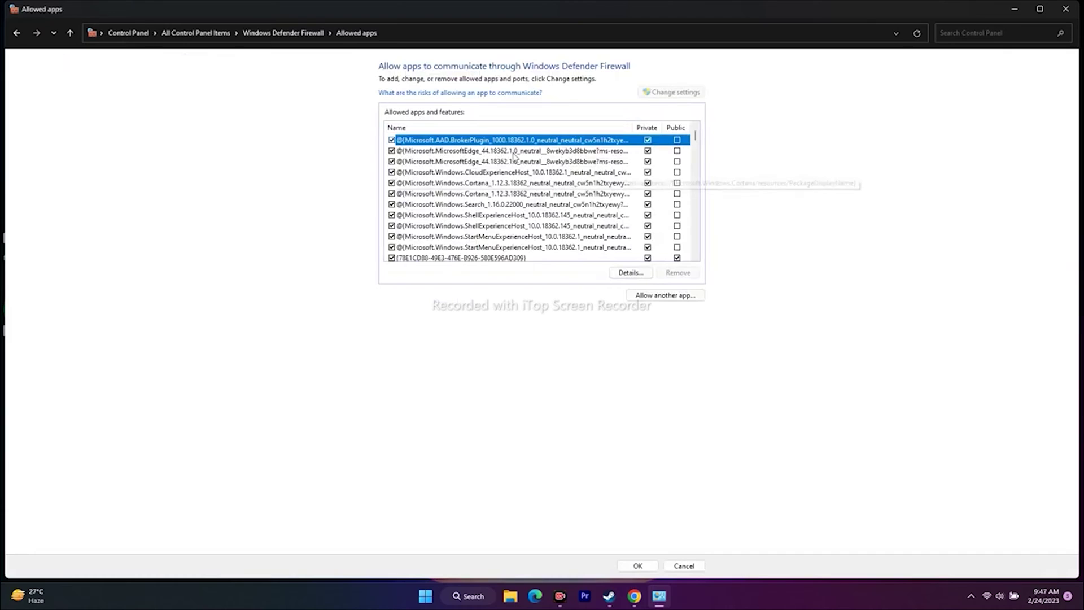
{"action": "scroll", "coordinate": [525, 186], "scroll_direction": "down", "scroll_amount": 10}
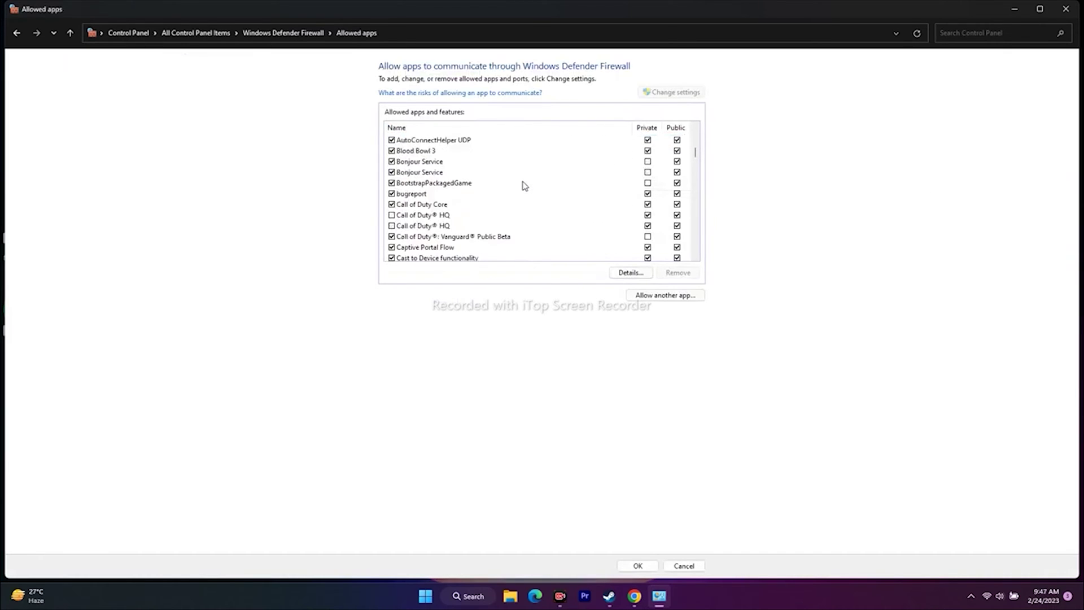
{"action": "scroll", "coordinate": [524, 186], "scroll_direction": "down", "scroll_amount": 15}
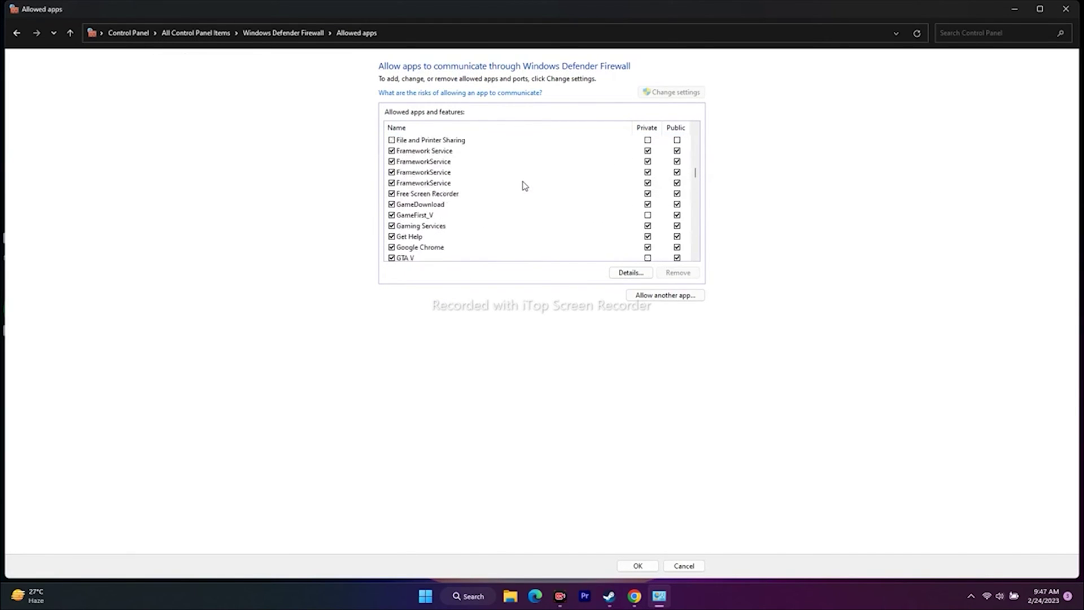
{"action": "scroll", "coordinate": [524, 186], "scroll_direction": "down", "scroll_amount": 15}
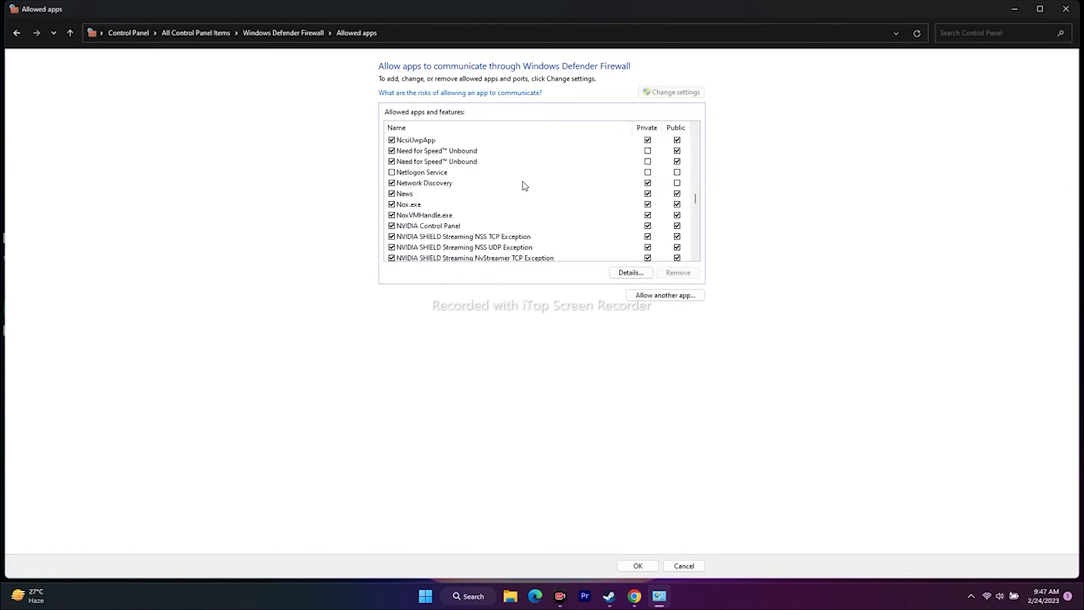
{"action": "scroll", "coordinate": [524, 186], "scroll_direction": "down", "scroll_amount": 12}
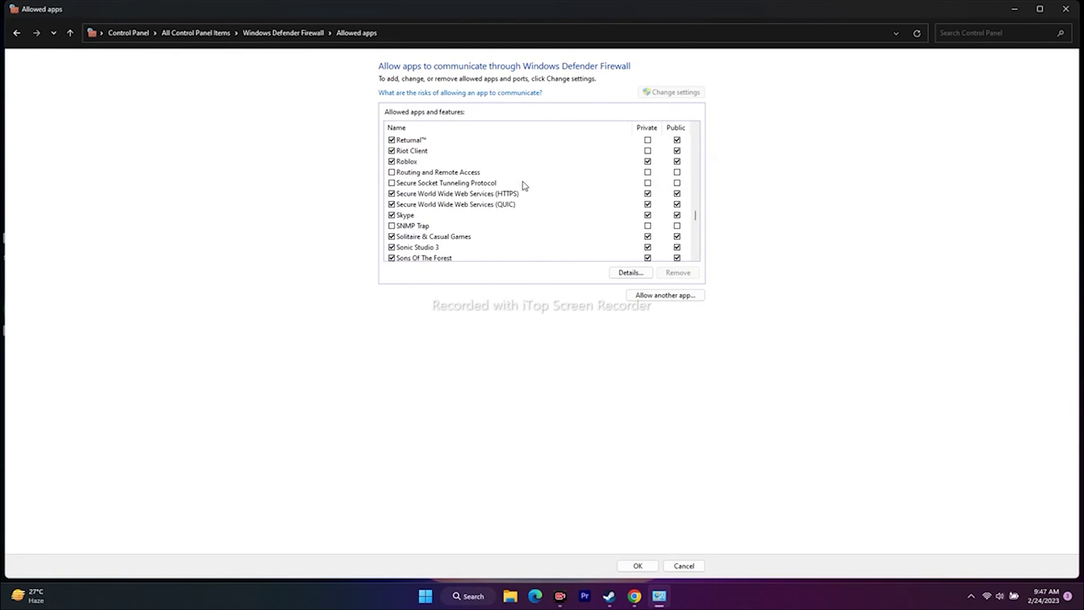
{"action": "scroll", "coordinate": [524, 186], "scroll_direction": "down", "scroll_amount": 1}
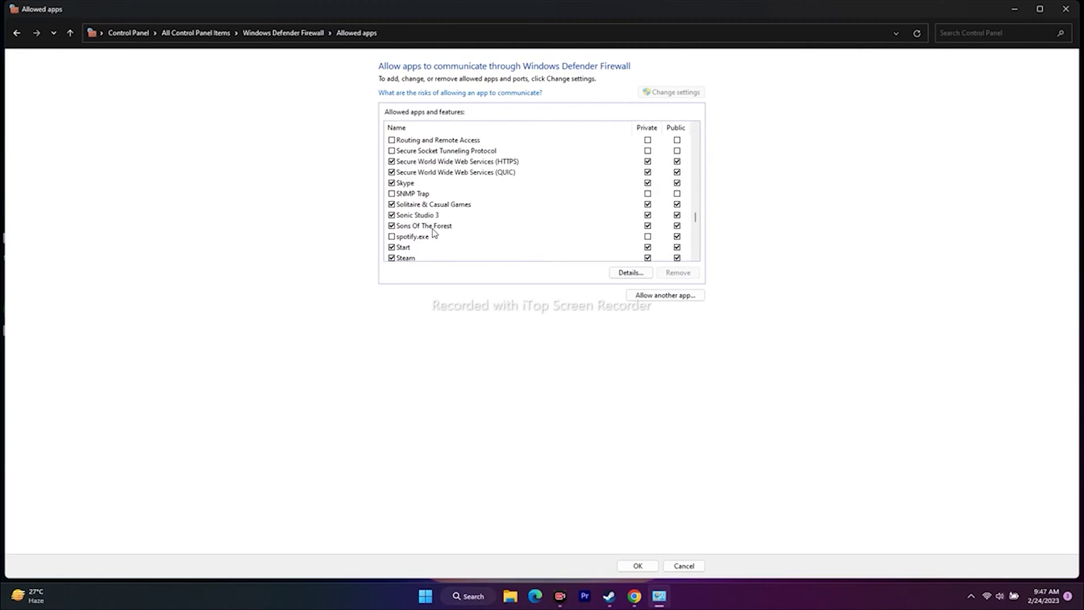
- Start allowing another app through the firewall and browse to Program Files (x86)\Steam on the OS (C:) drive
{"action": "left_click", "coordinate": [675, 298]}
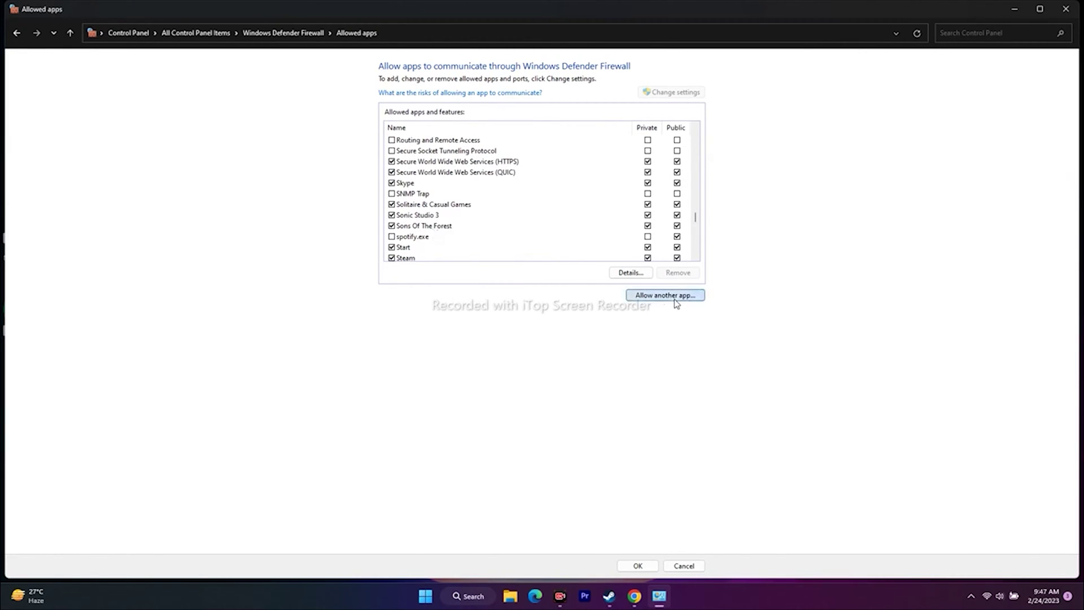
{"action": "left_click", "coordinate": [632, 352]}
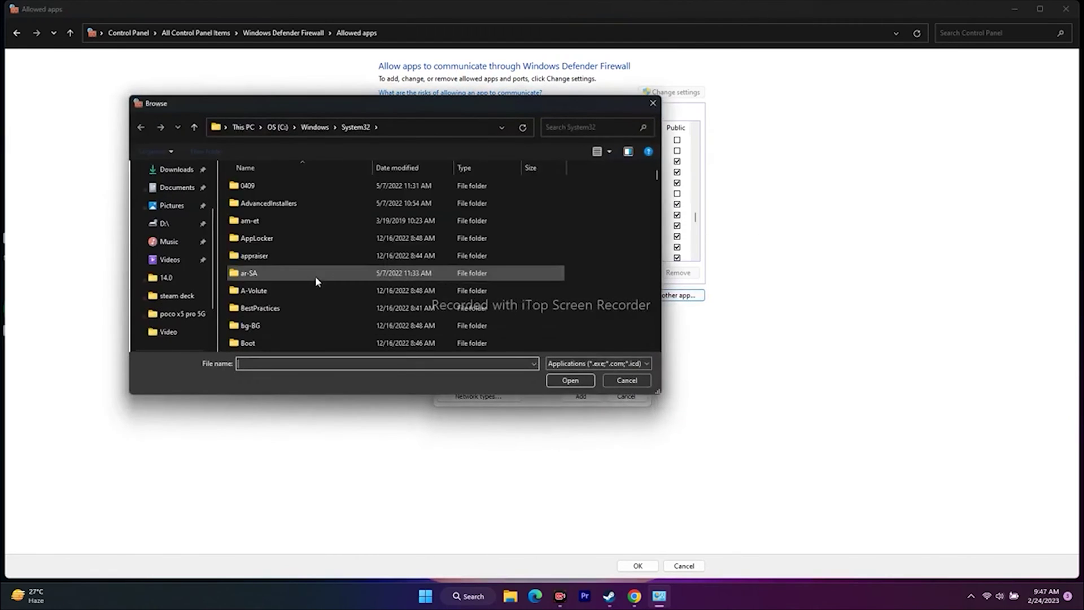
{"action": "scroll", "coordinate": [173, 332], "scroll_direction": "down", "scroll_amount": 2}
{"action": "left_click", "coordinate": [172, 314]}
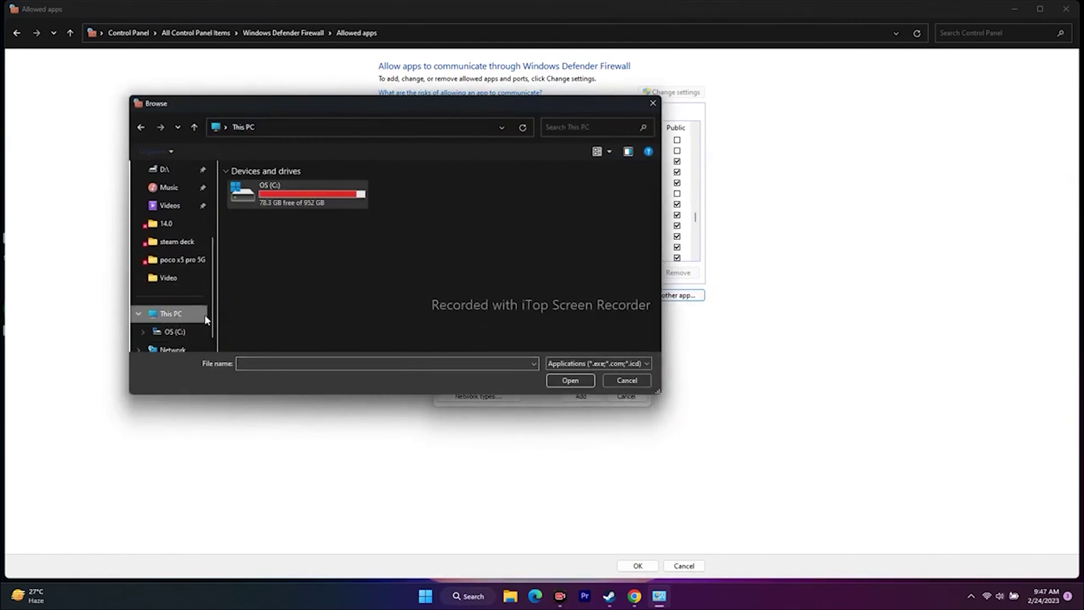
{"action": "double_click", "coordinate": [293, 196]}
{"action": "scroll", "coordinate": [293, 229], "scroll_direction": "down", "scroll_amount": 4}
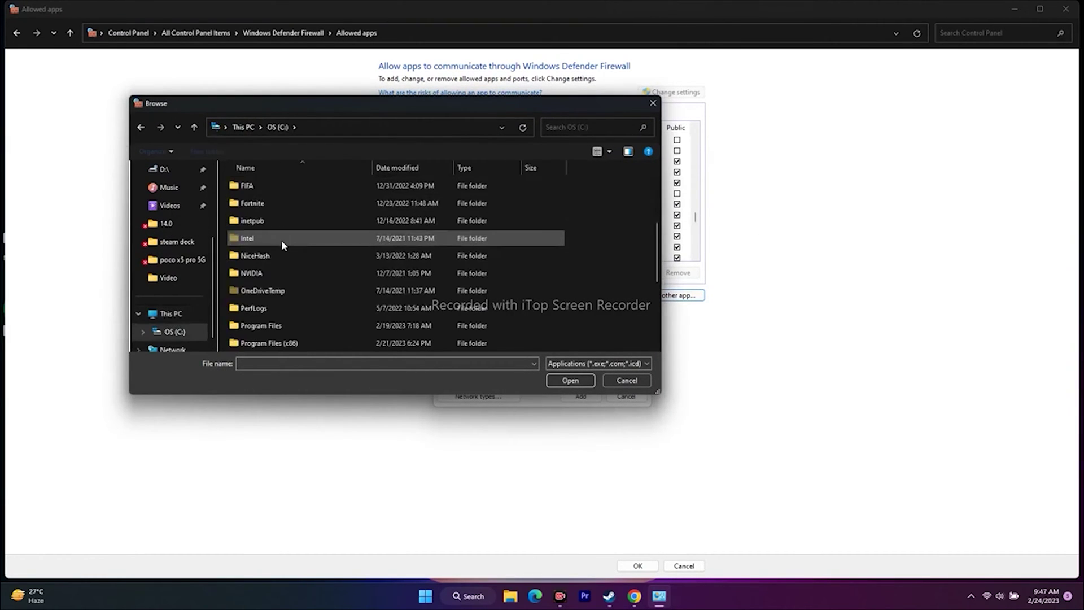
{"action": "double_click", "coordinate": [273, 239]}
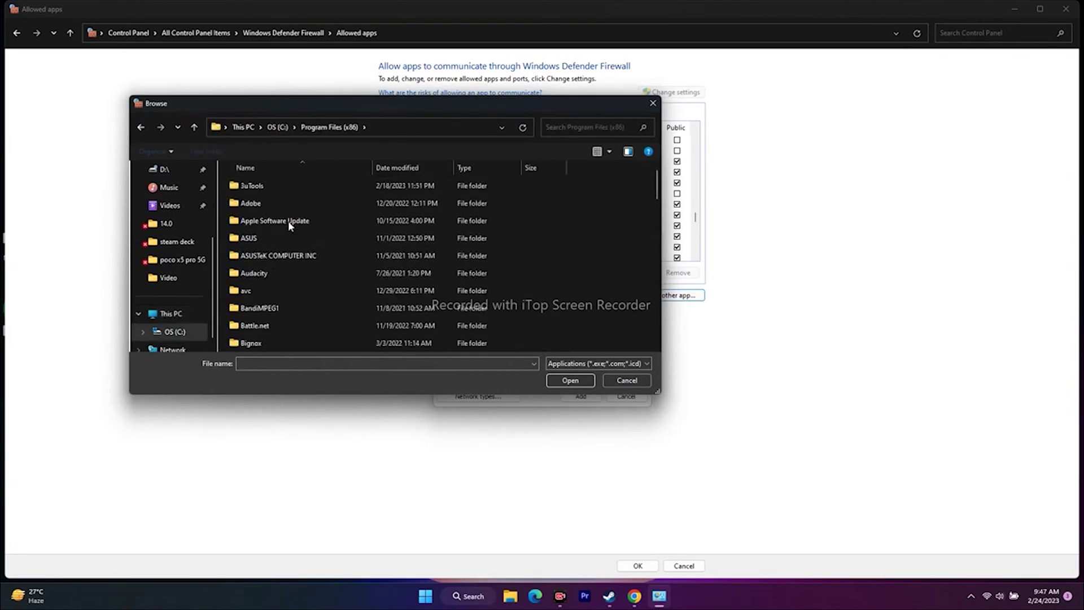
{"action": "scroll", "coordinate": [288, 221], "scroll_direction": "down", "scroll_amount": 5}
{"action": "scroll", "coordinate": [288, 220], "scroll_direction": "down", "scroll_amount": 8}
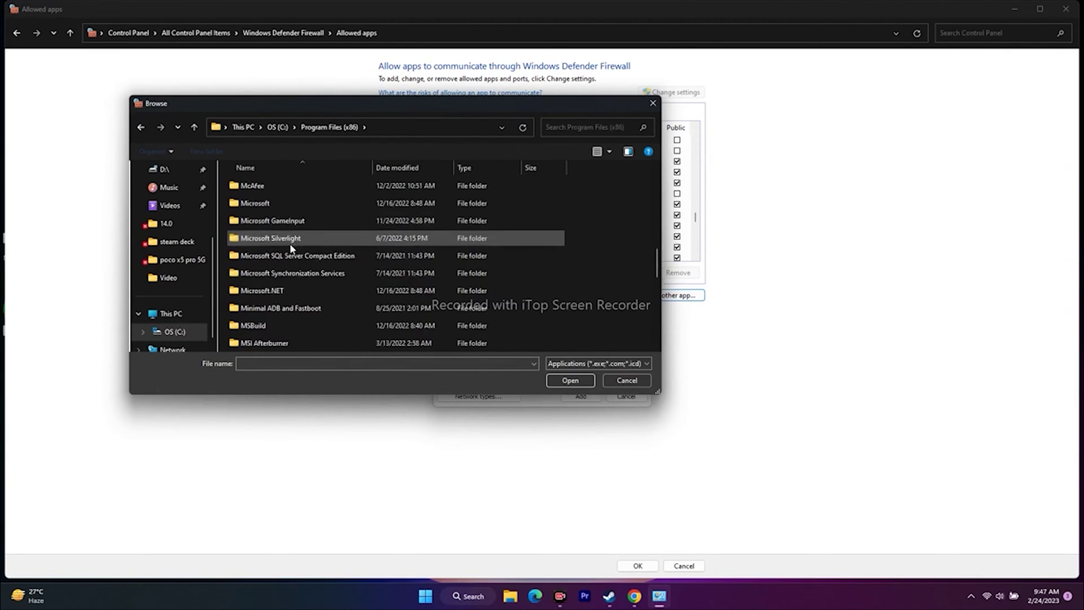
{"action": "scroll", "coordinate": [269, 282], "scroll_direction": "down", "scroll_amount": 1}
{"action": "double_click", "coordinate": [263, 293]}
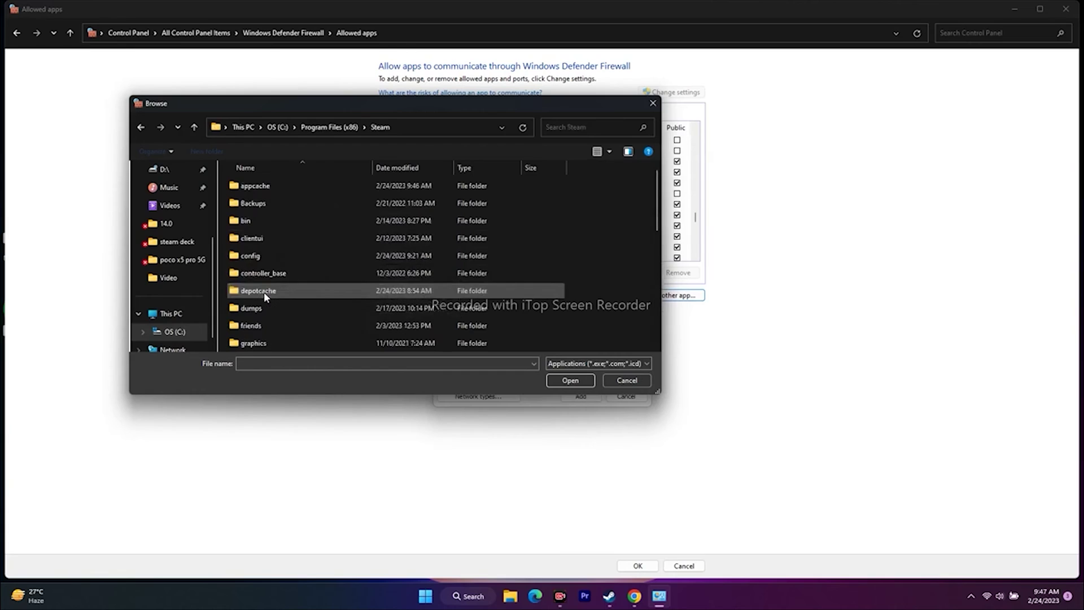
- Choose the SonsOfTheForest application from steamapps\common\Sons Of The Forest as the app to allow
{"action": "scroll", "coordinate": [296, 226], "scroll_direction": "down", "scroll_amount": 3}
{"action": "scroll", "coordinate": [296, 226], "scroll_direction": "down", "scroll_amount": 1}
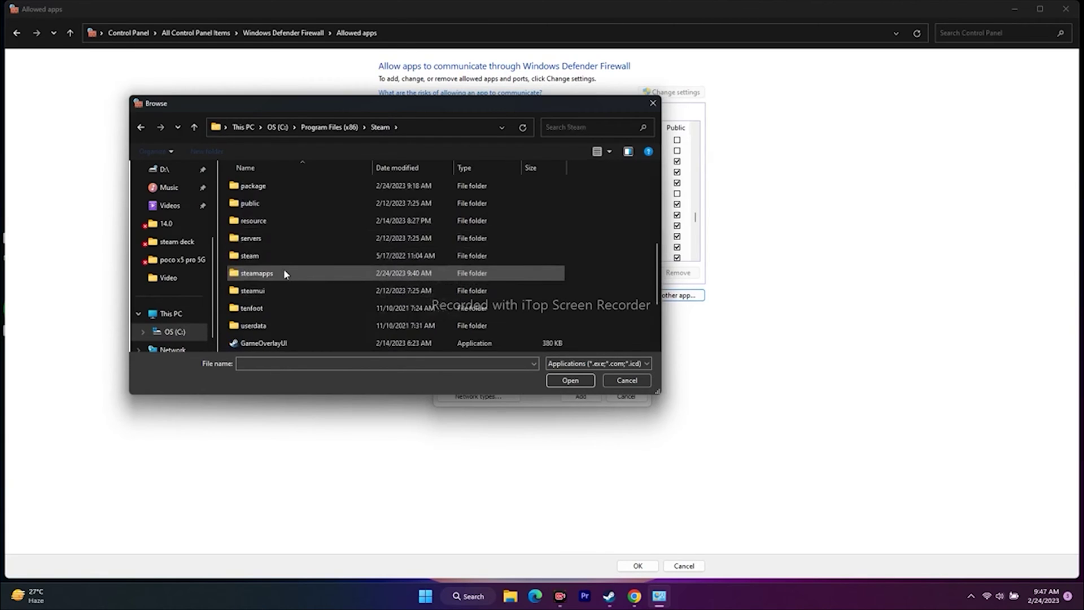
{"action": "double_click", "coordinate": [284, 269]}
{"action": "double_click", "coordinate": [273, 186]}
{"action": "scroll", "coordinate": [275, 257], "scroll_direction": "down", "scroll_amount": 3}
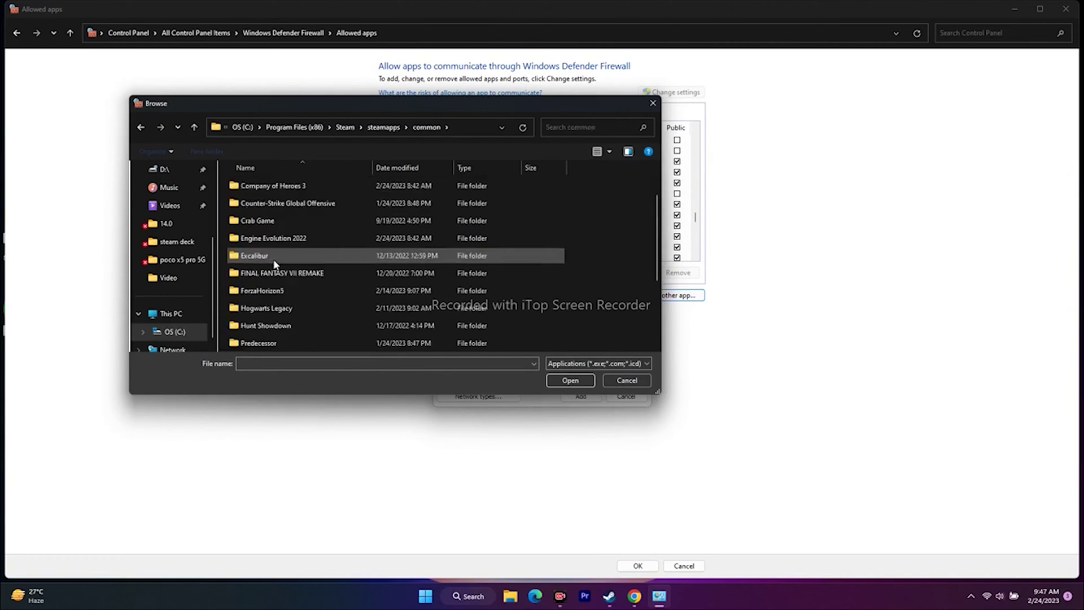
{"action": "scroll", "coordinate": [293, 311], "scroll_direction": "down", "scroll_amount": 1}
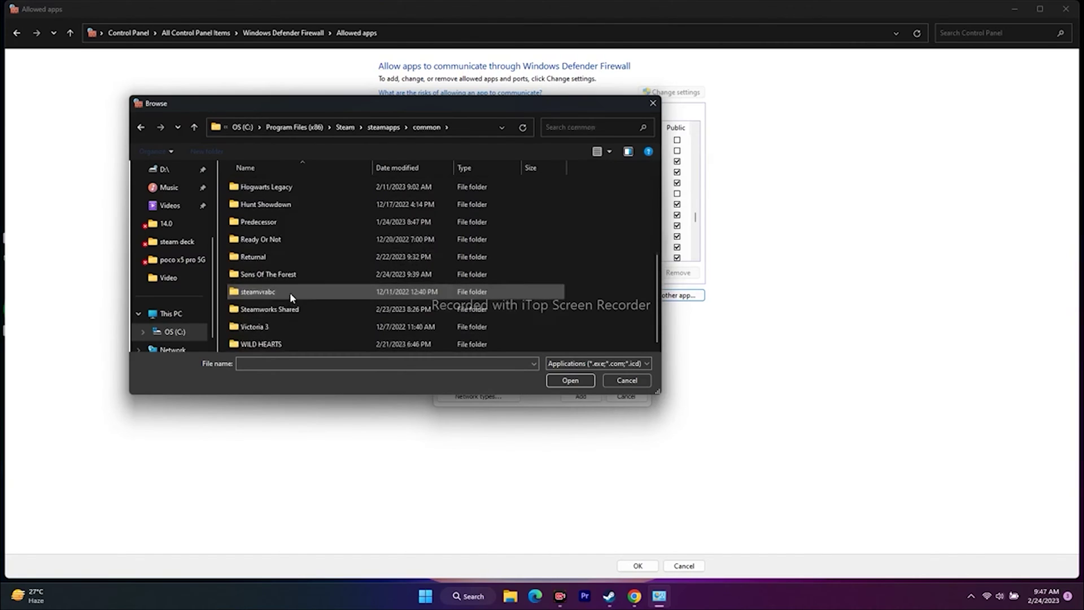
{"action": "double_click", "coordinate": [287, 274]}
{"action": "left_click", "coordinate": [289, 203]}
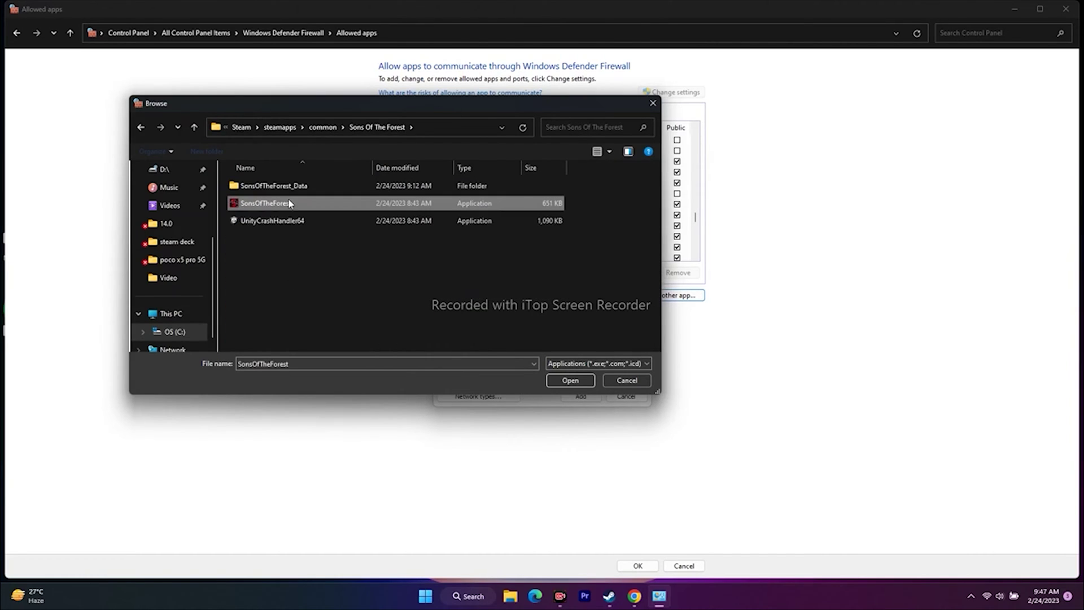
{"action": "left_click", "coordinate": [562, 378]}
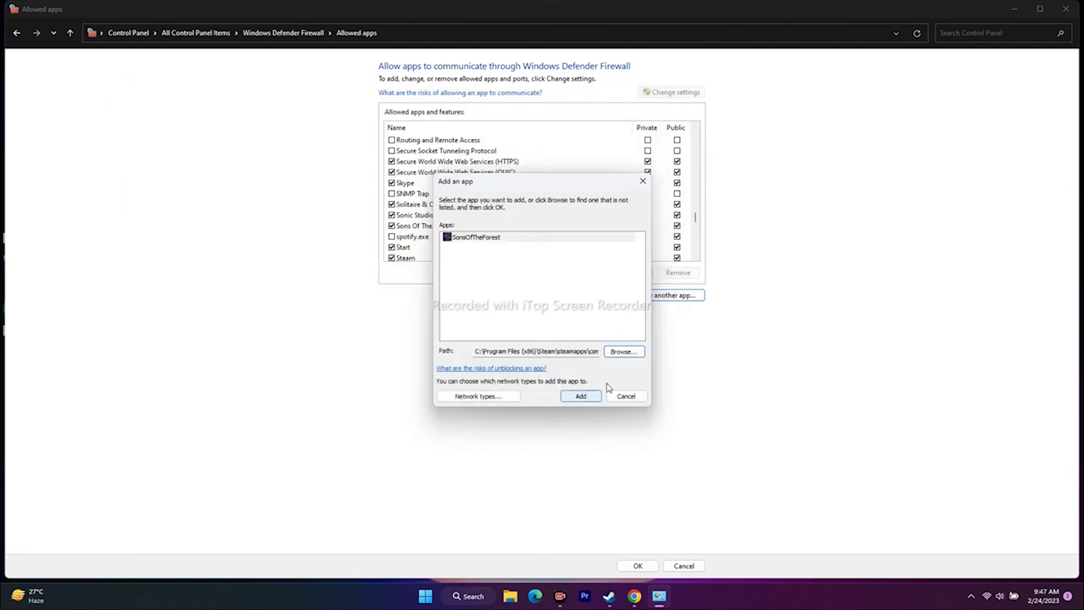
- Try to add SonsOfTheForest to the firewall's allowed apps, and close the Add an app dialog
{"action": "left_click", "coordinate": [581, 397]}
{"action": "left_click", "coordinate": [634, 338]}
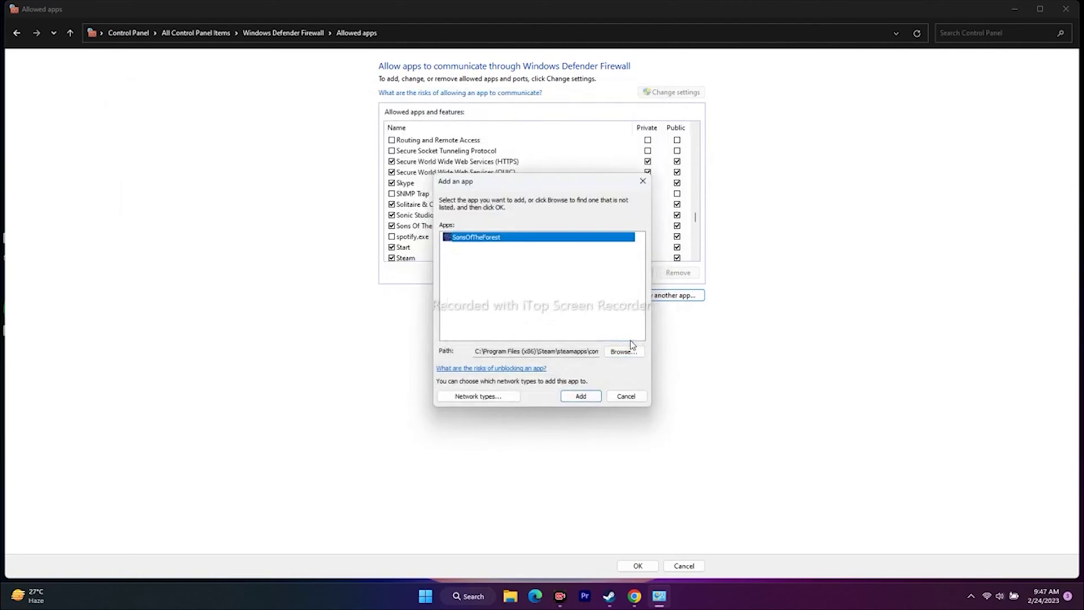
{"action": "left_click", "coordinate": [642, 181]}
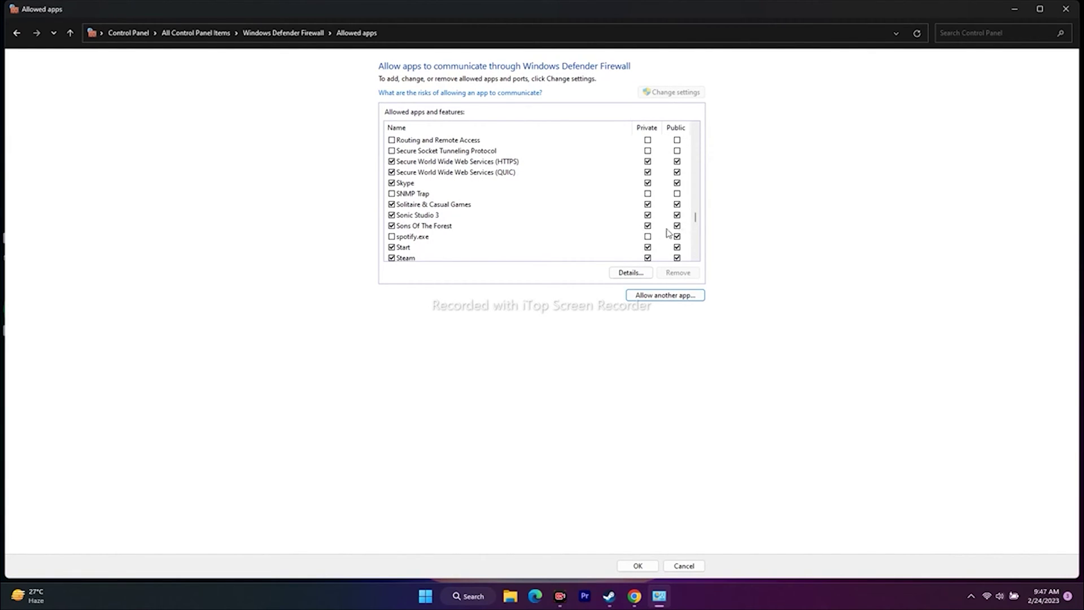
- Close the firewall's allowed apps window, then bring up the Sons Of The Forest library page in Steam and minimize it
{"action": "left_click", "coordinate": [1065, 8]}
{"action": "left_click", "coordinate": [621, 596]}
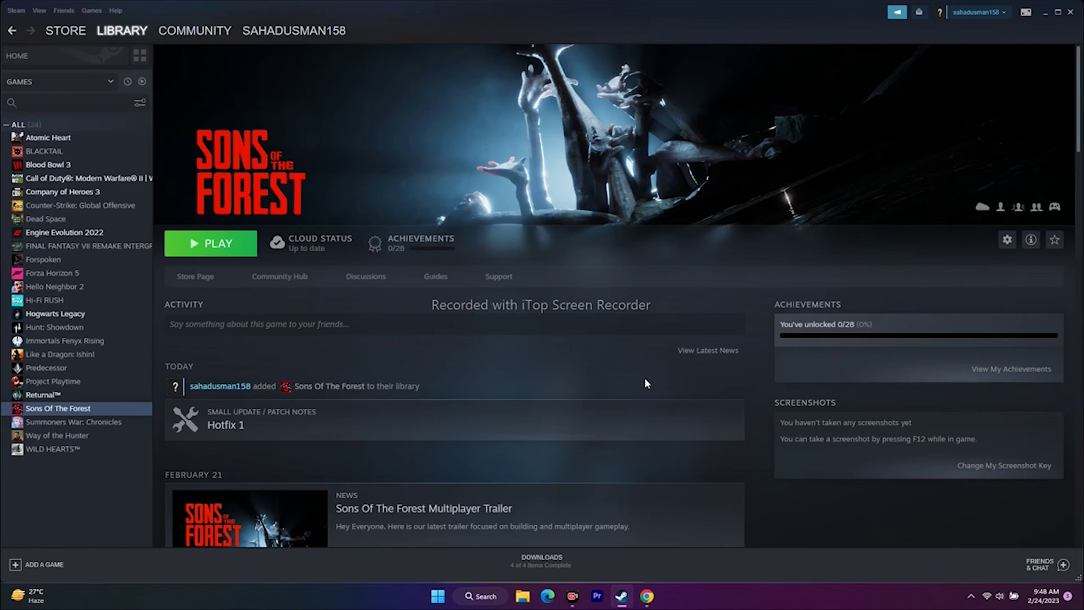
{"action": "left_click", "coordinate": [1045, 12]}
- Switch to the Chrome window with the driver sites and view the NVIDIA home page and the AMD Drivers and Support page
{"action": "mouse_move", "coordinate": [649, 602]}
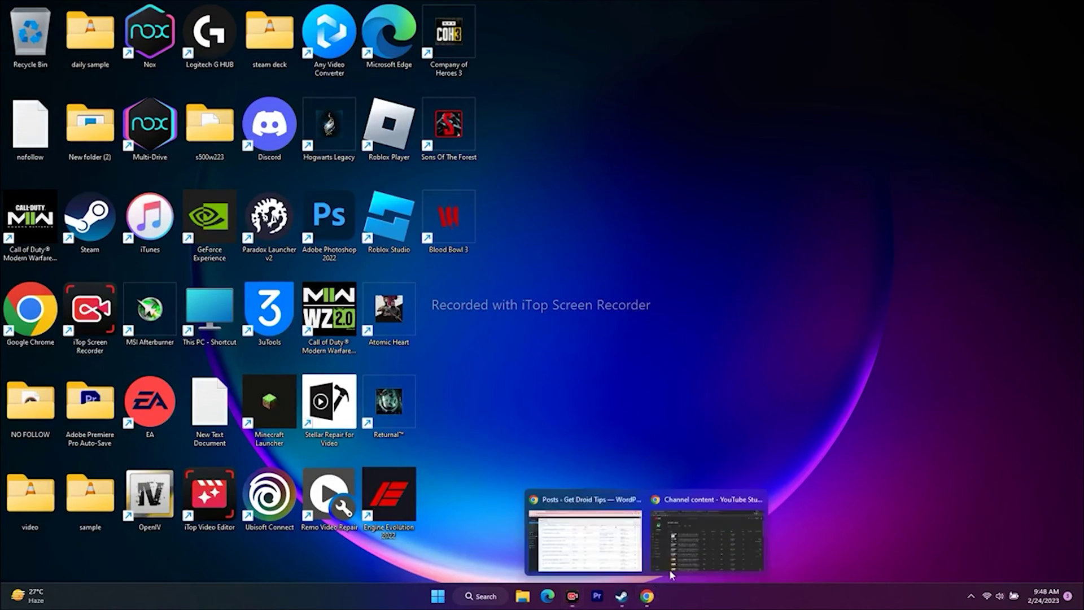
{"action": "left_click", "coordinate": [700, 540]}
{"action": "left_click", "coordinate": [241, 9]}
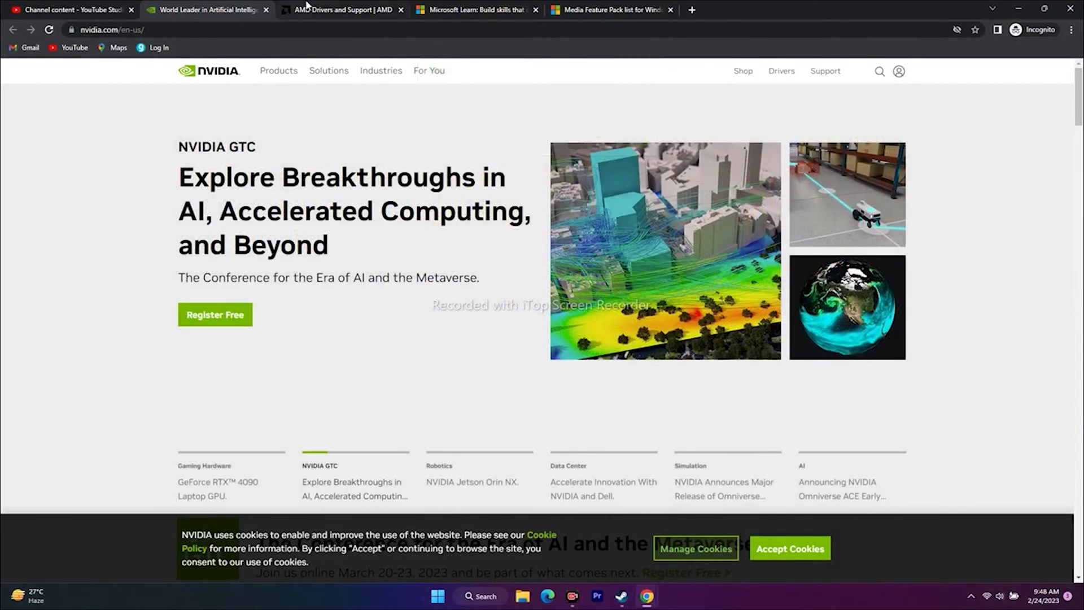
{"action": "left_click", "coordinate": [338, 9]}
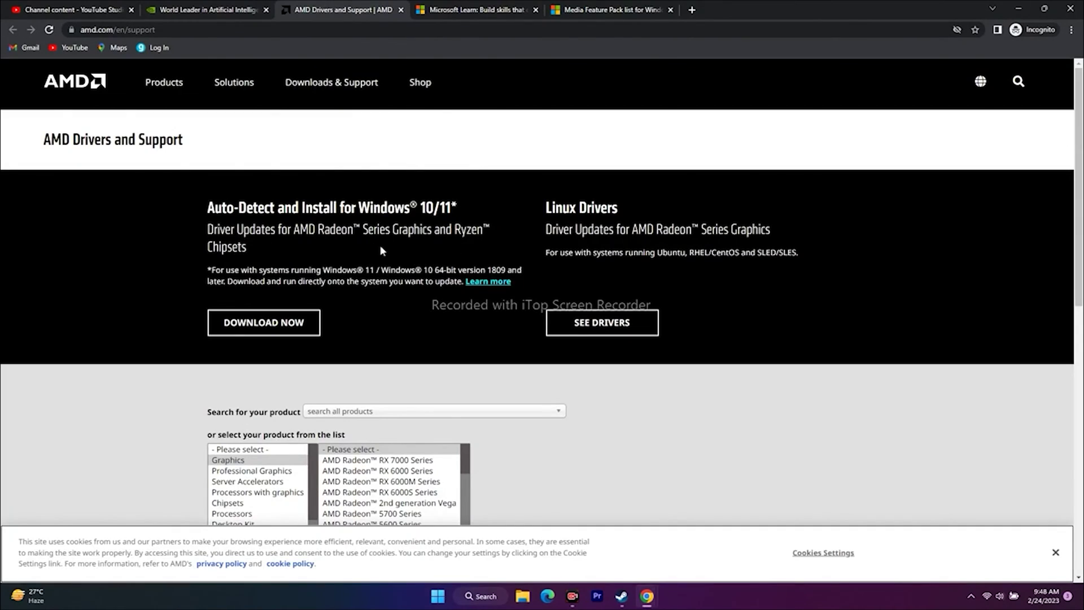
{"action": "left_click", "coordinate": [179, 7]}
{"action": "left_click", "coordinate": [333, 6]}
{"action": "left_click", "coordinate": [205, 7]}
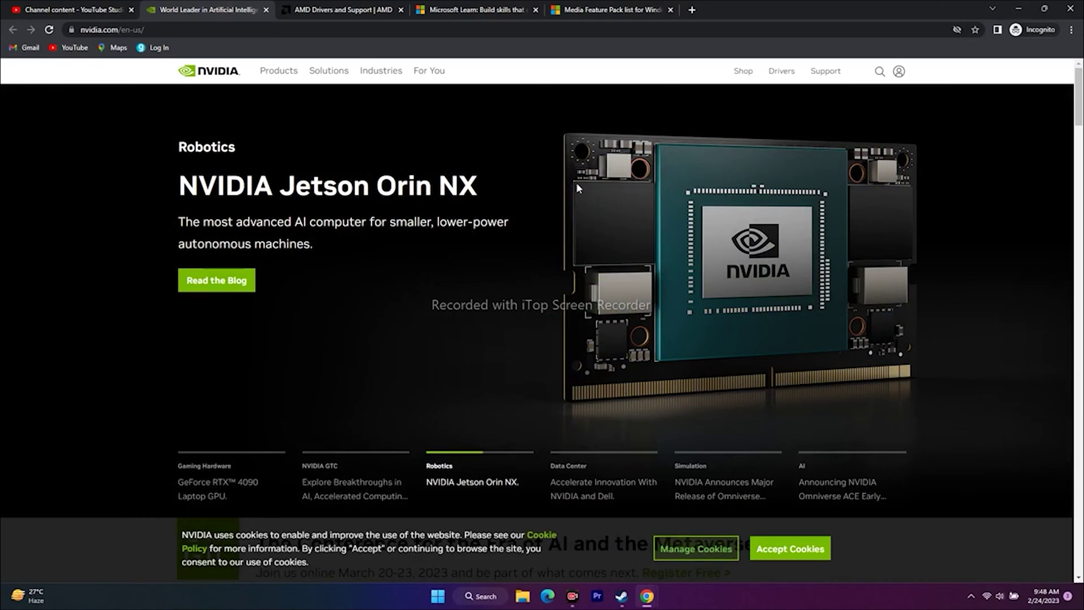
- Search NVIDIA's driver downloads with the operating system set to Windows 11, and highlight the Game Ready Driver's version
{"action": "left_click", "coordinate": [782, 71]}
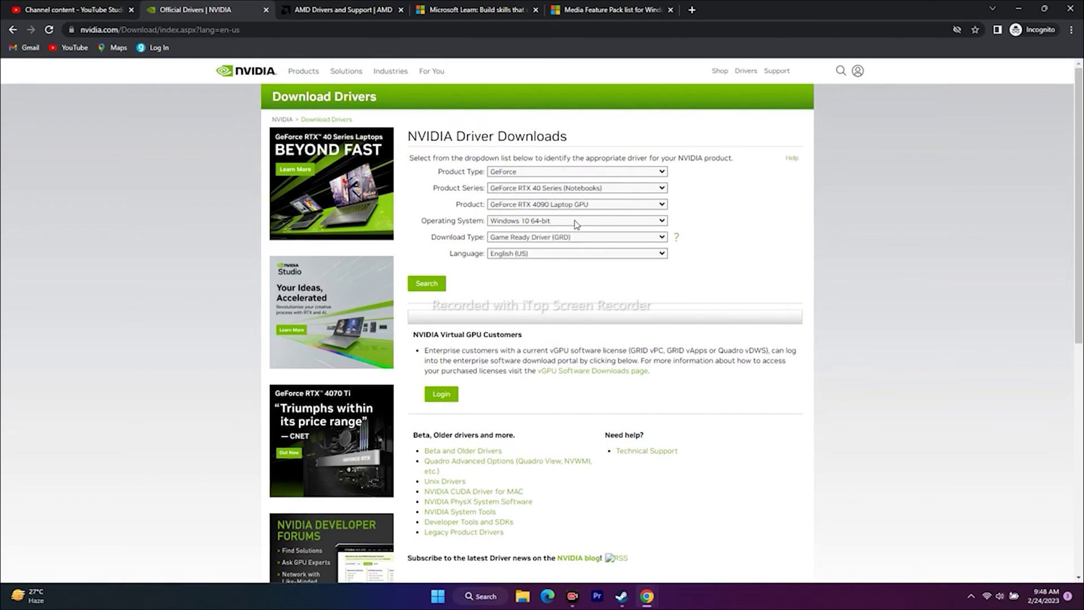
{"action": "left_click", "coordinate": [549, 221]}
{"action": "left_click", "coordinate": [549, 239]}
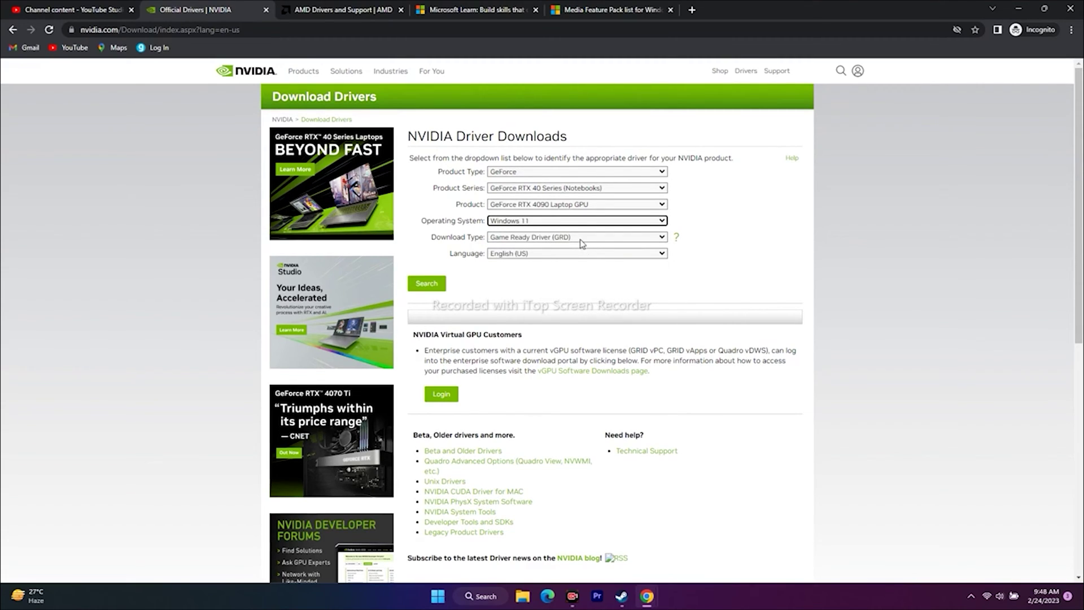
{"action": "left_click", "coordinate": [426, 283]}
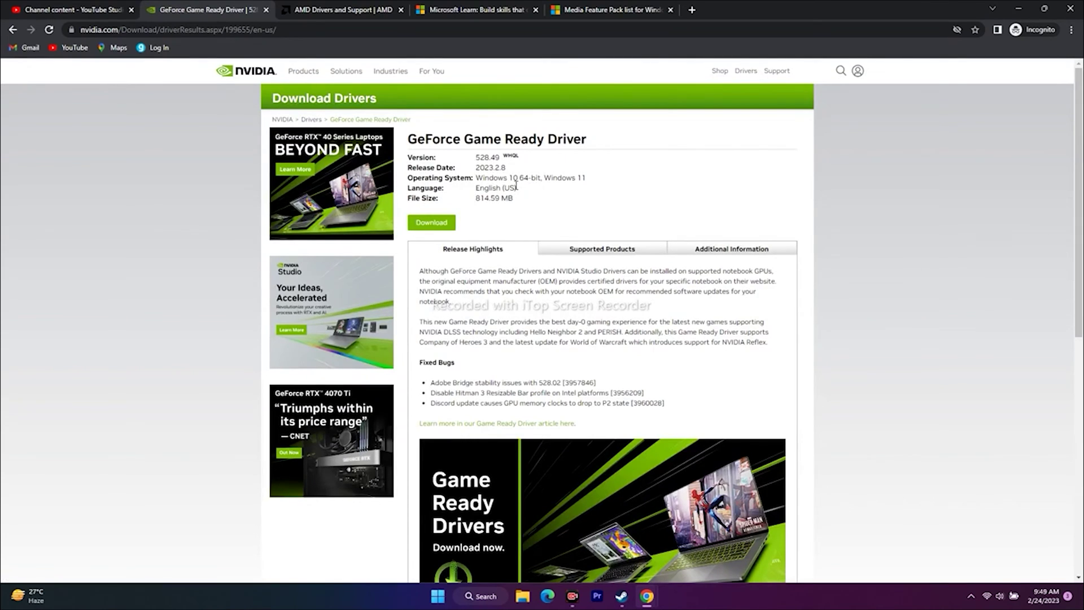
{"action": "left_click_drag", "start_coordinate": [475, 158], "coordinate": [495, 158]}
{"action": "left_click", "coordinate": [556, 166]}
- On AMD's Drivers and Support page, select Graphics, AMD Radeon RX 6000 Series, RX 6800 Series and AMD Radeon RX 6800
{"action": "left_click", "coordinate": [328, 6]}
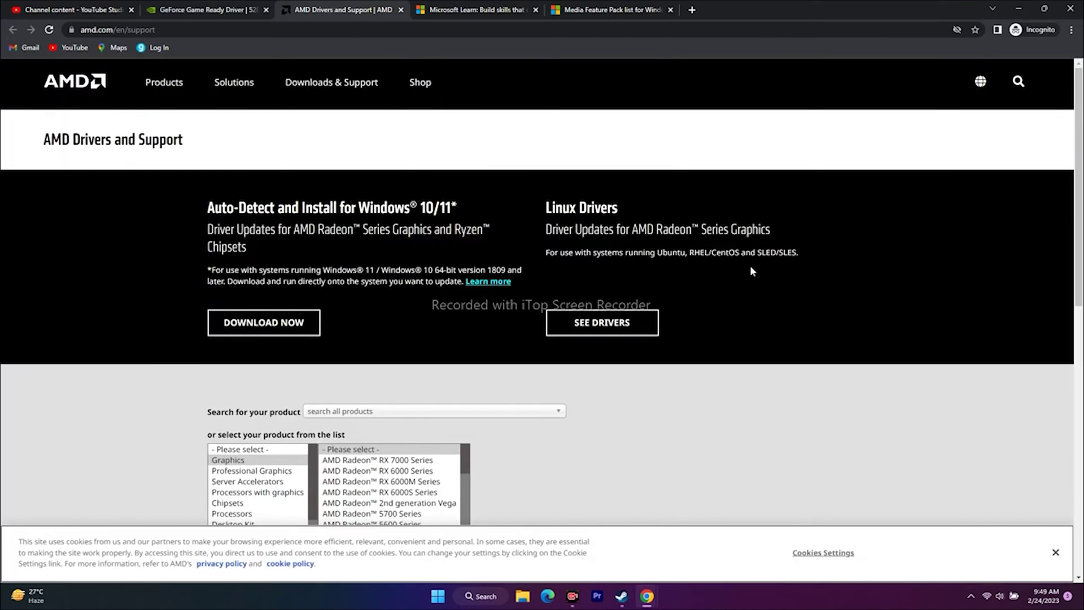
{"action": "scroll", "coordinate": [856, 242], "scroll_direction": "down", "scroll_amount": 2}
{"action": "scroll", "coordinate": [856, 244], "scroll_direction": "down", "scroll_amount": 1}
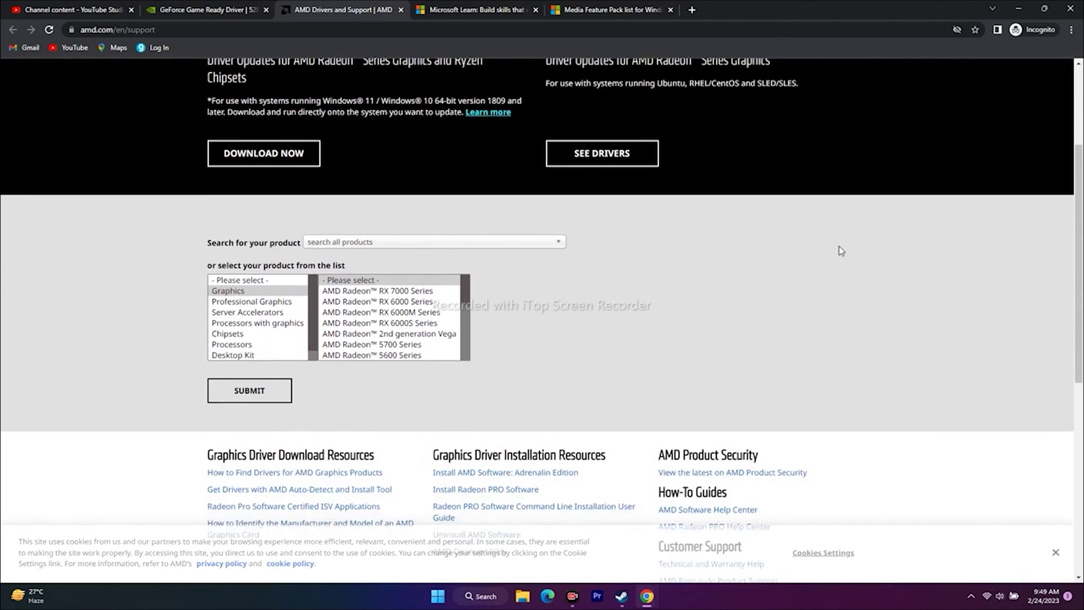
{"action": "left_click", "coordinate": [347, 302]}
{"action": "left_click", "coordinate": [534, 302]}
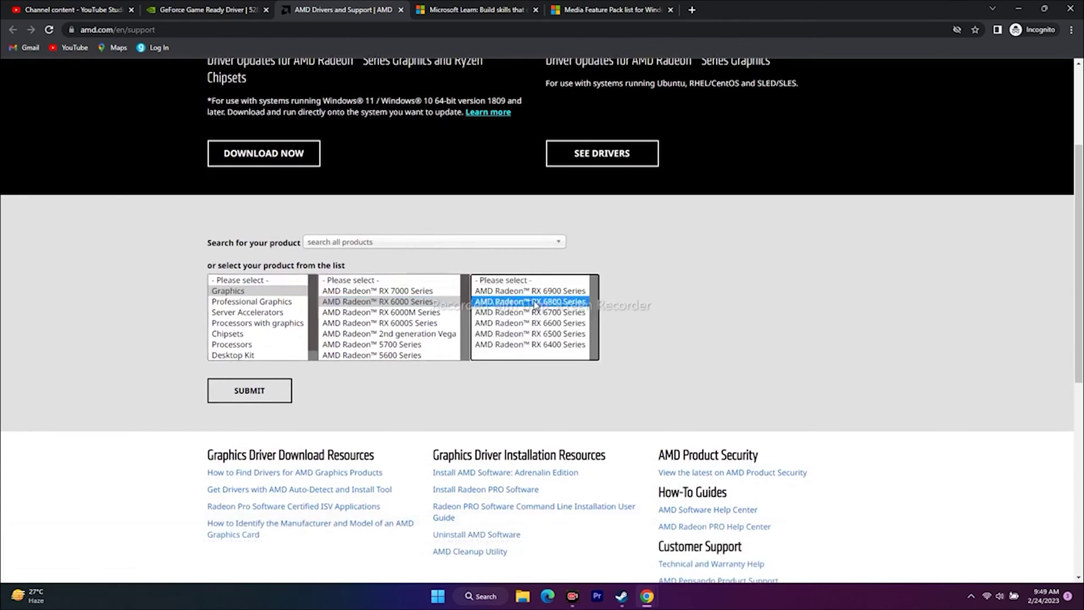
{"action": "left_click", "coordinate": [629, 302]}
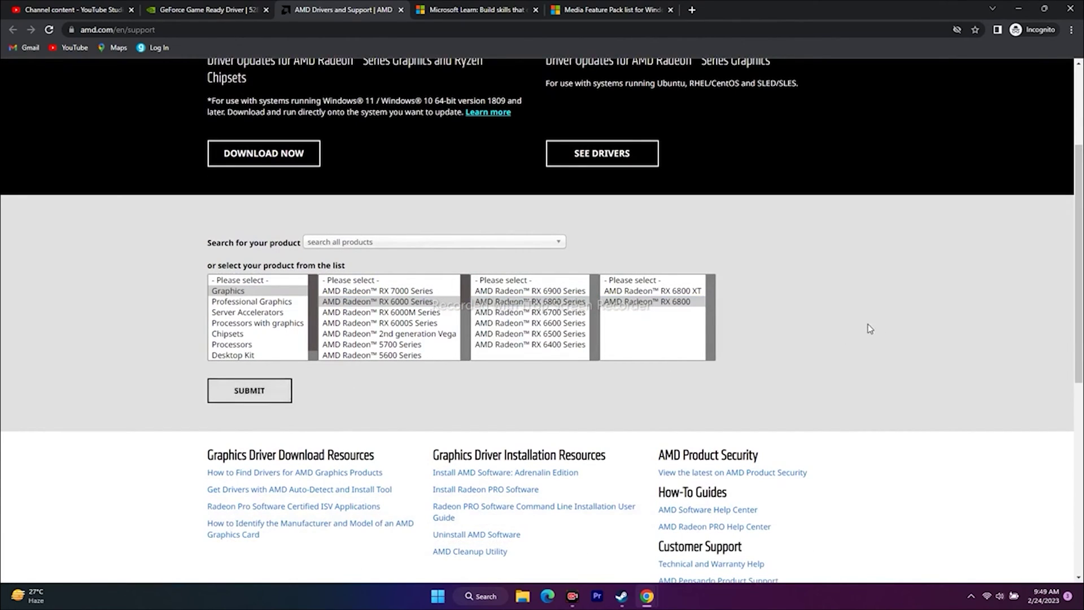
- Submit the AMD product selection and examine the driver downloads listed for Windows 11 and Windows 10 64-Bit Edition
{"action": "scroll", "coordinate": [989, 275], "scroll_direction": "down", "scroll_amount": 3}
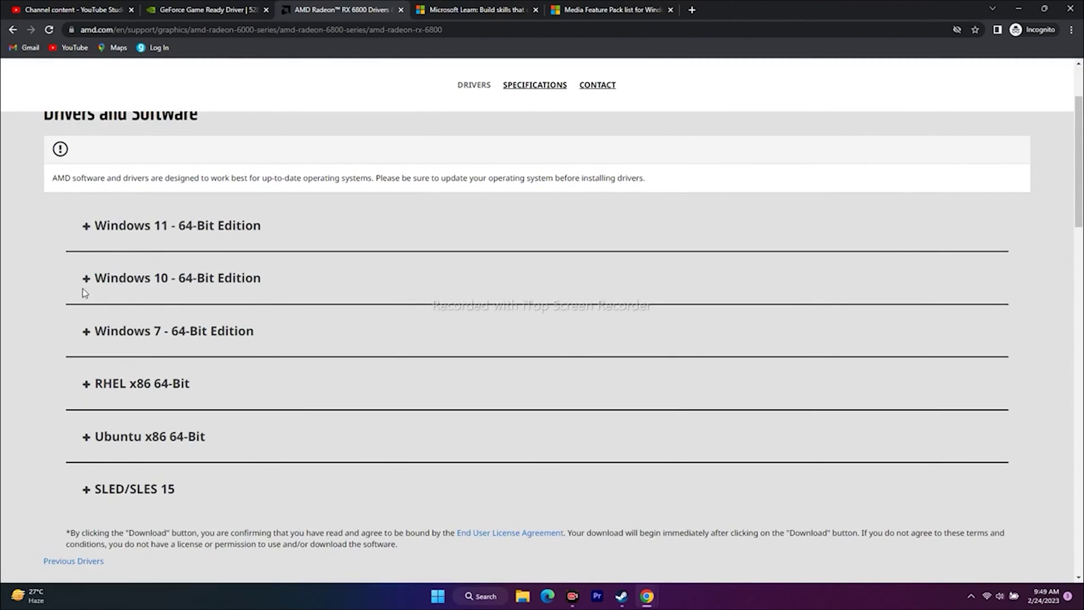
{"action": "left_click", "coordinate": [87, 228]}
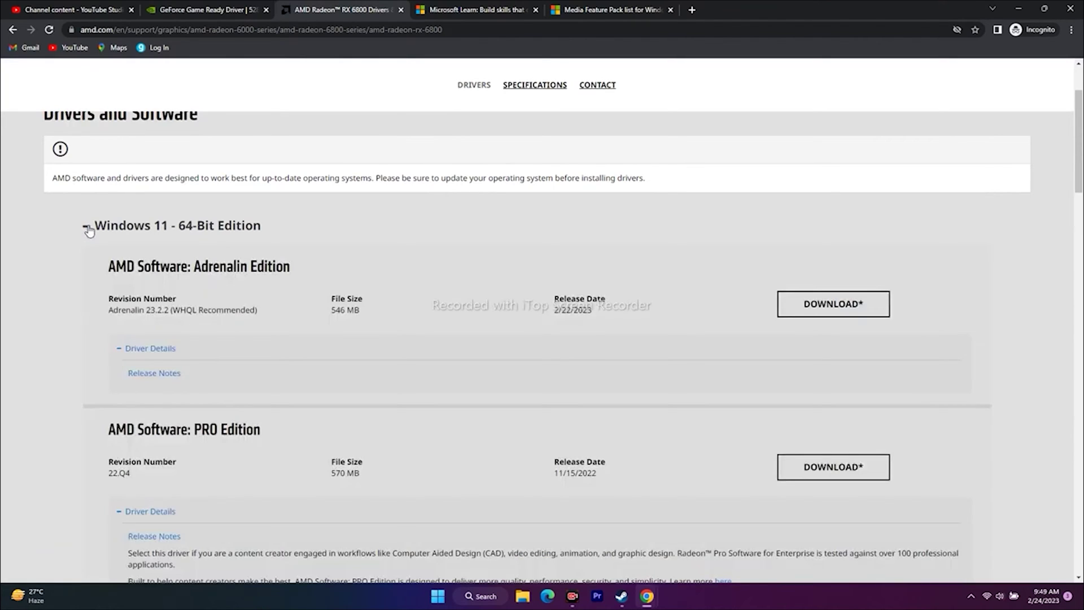
{"action": "left_click", "coordinate": [88, 229]}
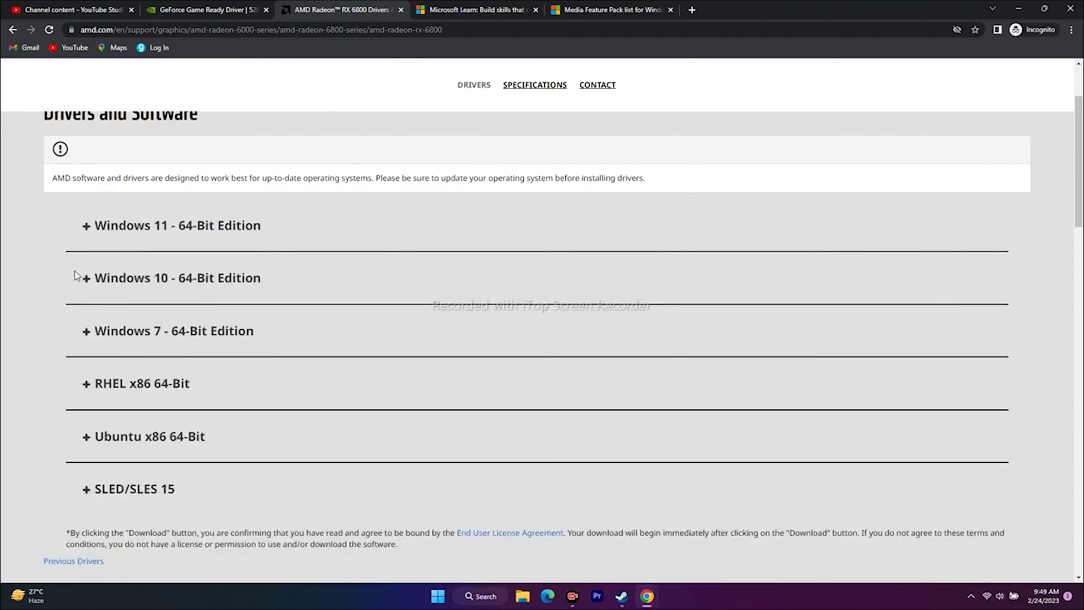
{"action": "left_click", "coordinate": [86, 281]}
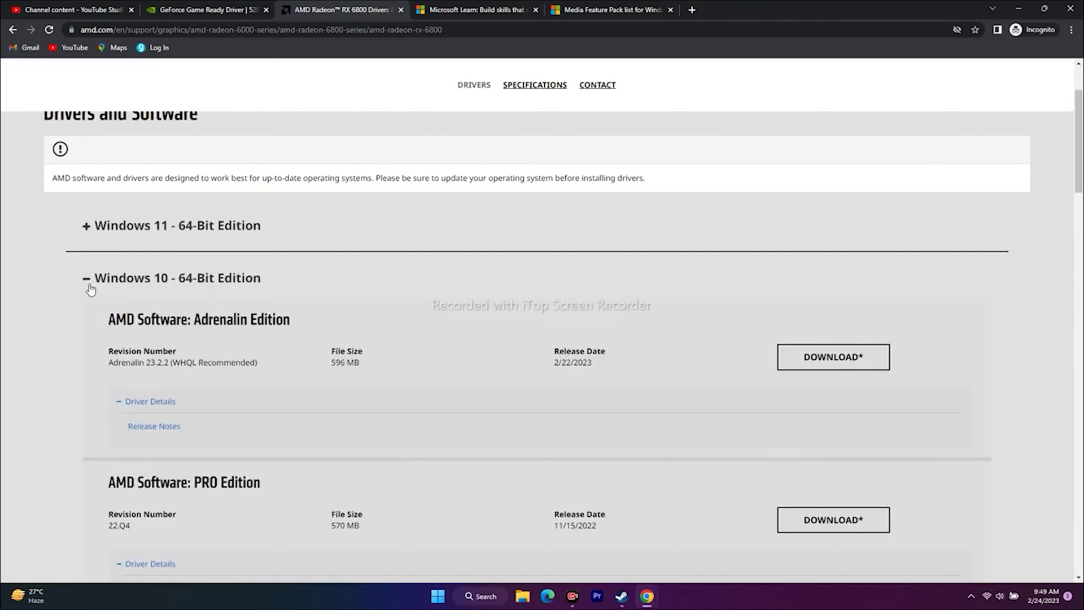
{"action": "left_click", "coordinate": [89, 286]}
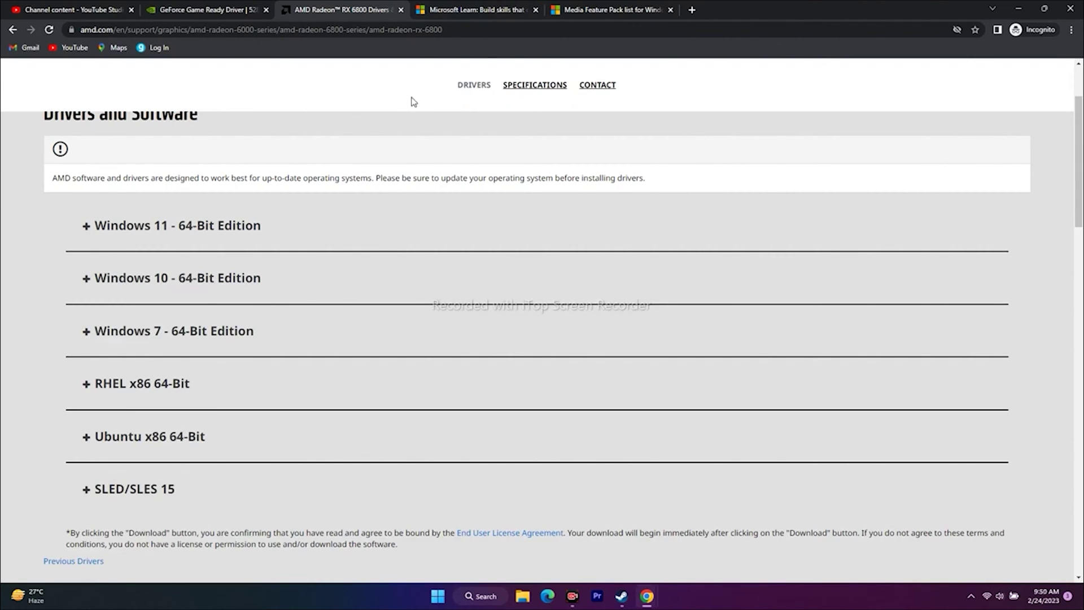
{"action": "left_click", "coordinate": [476, 9]}
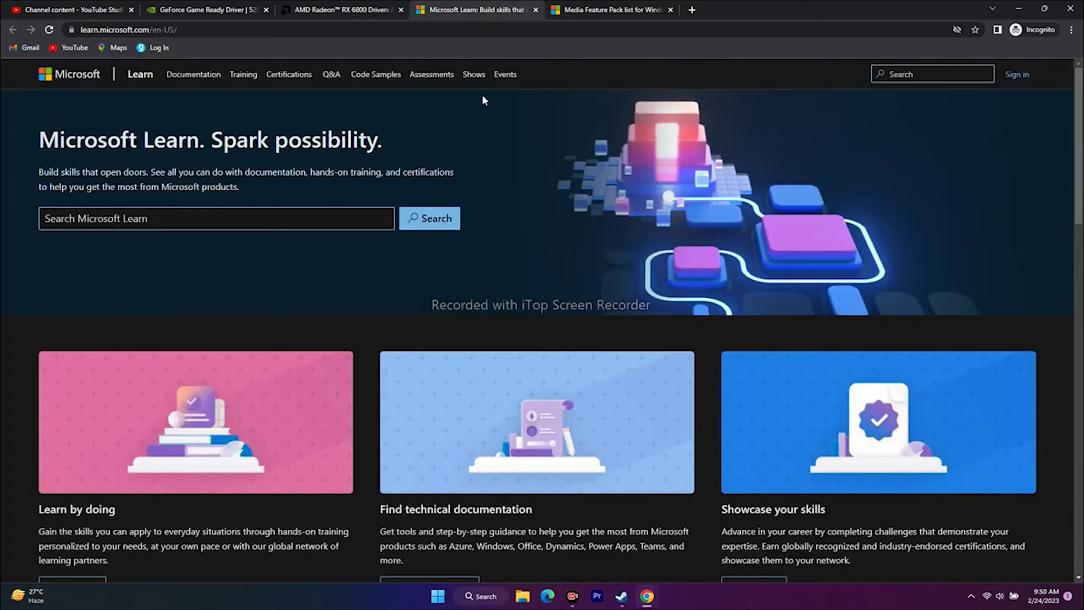
{"action": "left_click", "coordinate": [258, 29]}
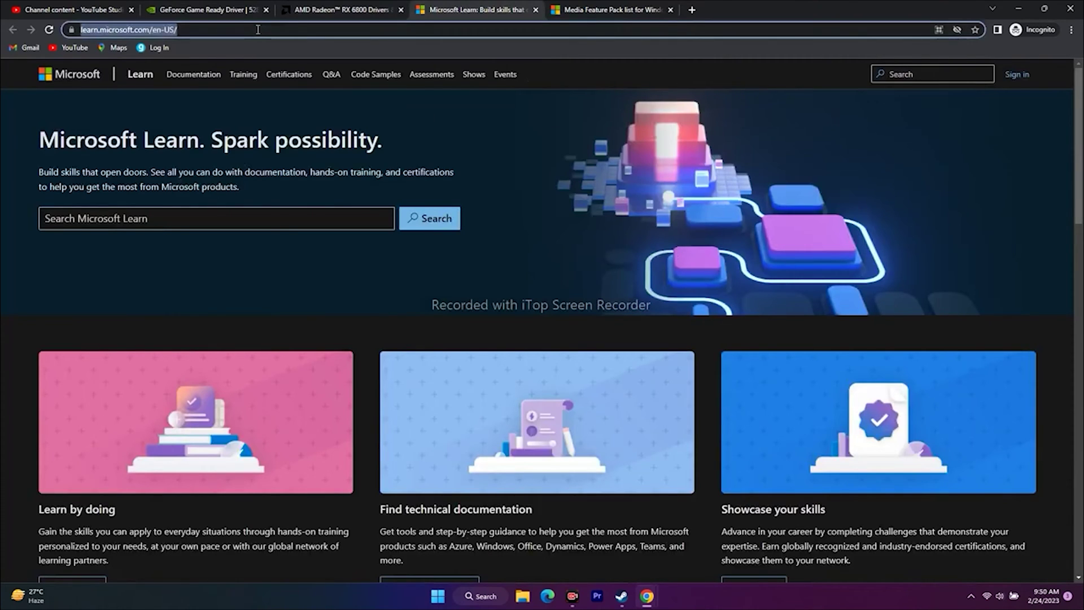
{"action": "type", "text": "GOGL"}
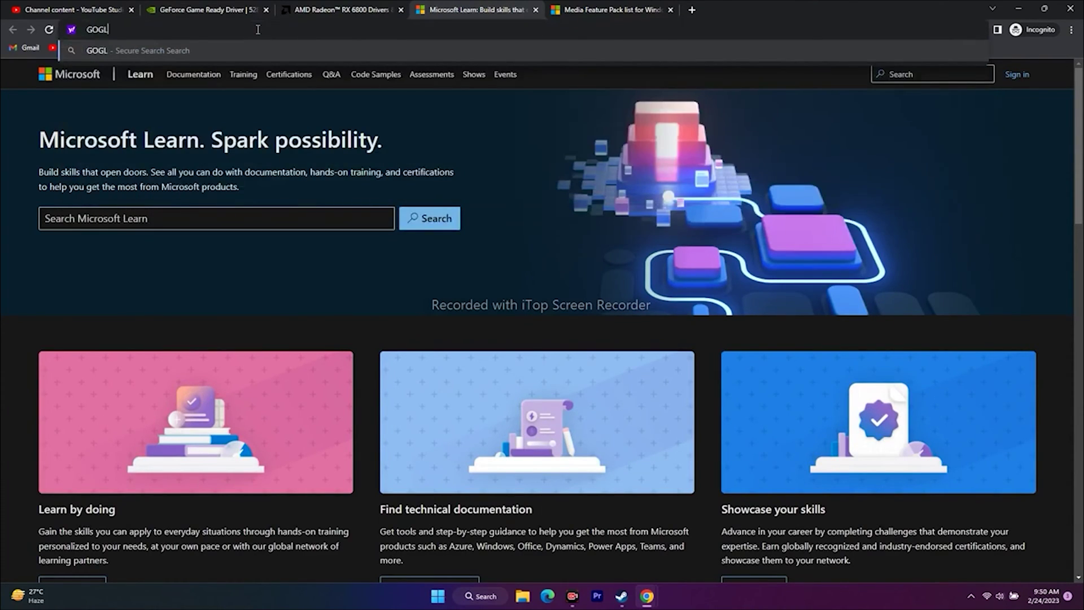
{"action": "type", "text": "E"}
{"action": "key", "text": "Return"}
- Go to the Google home page in the current browser tab
{"action": "left_click", "coordinate": [258, 33]}
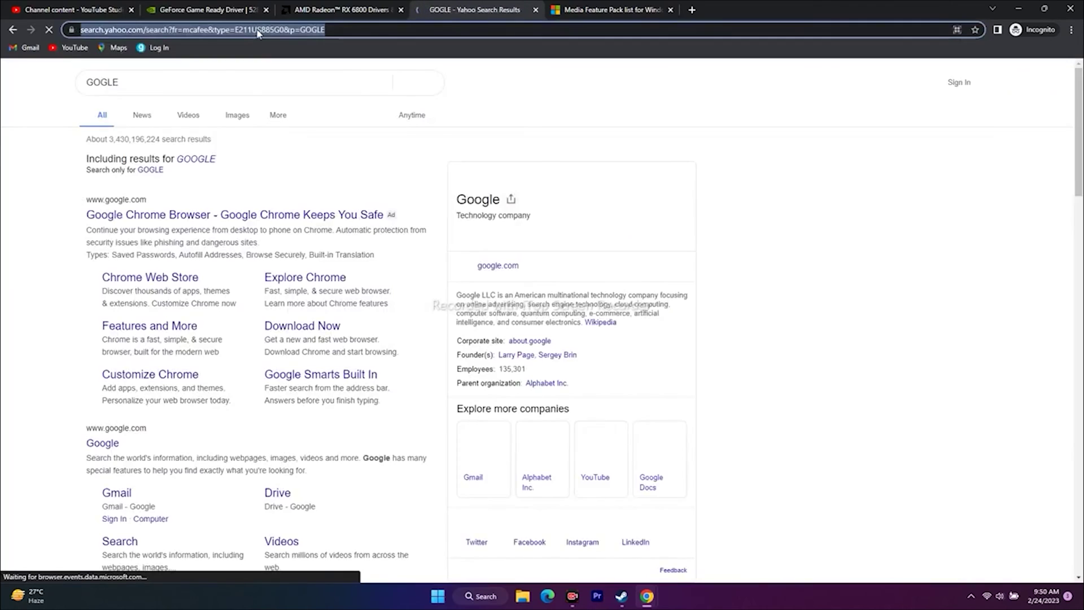
{"action": "type", "text": "GOOGL"}
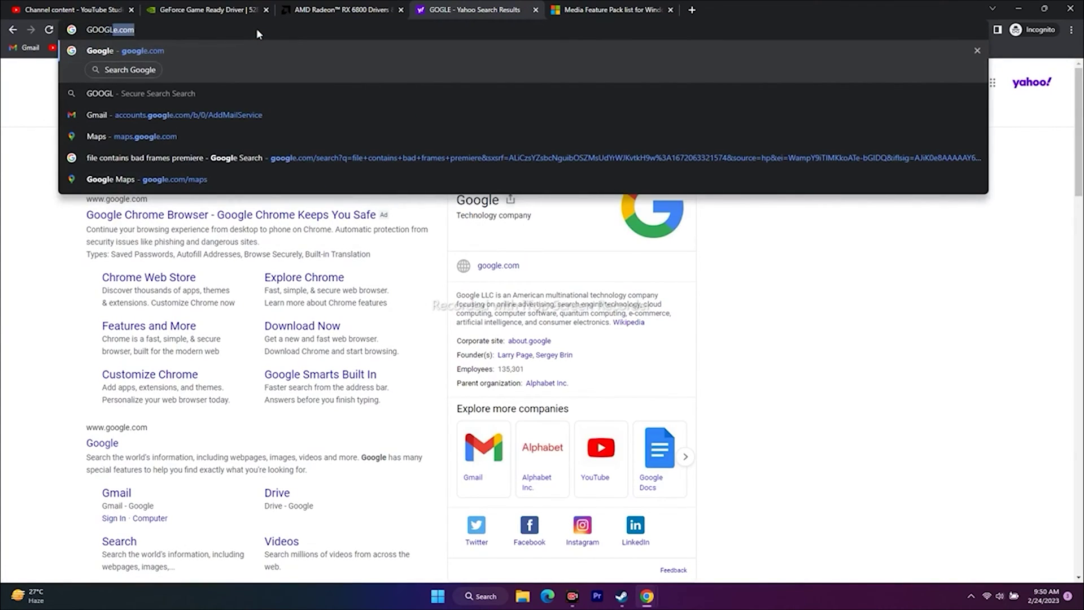
{"action": "type", "text": "E"}
{"action": "key", "text": "Return"}
- Search Google for "microsoft visual c++ download" and open the latest supported Visual C++ Redistributable downloads page at its architecture table
{"action": "type", "text": "M"}
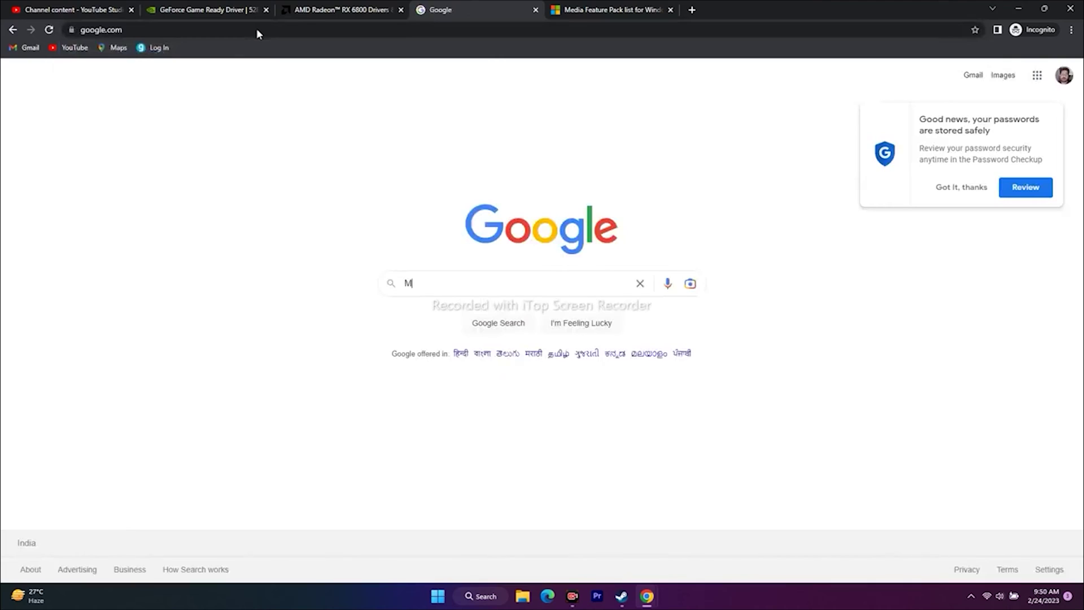
{"action": "type", "text": "I"}
{"action": "key", "text": "Down"}
{"action": "key", "text": "Return"}
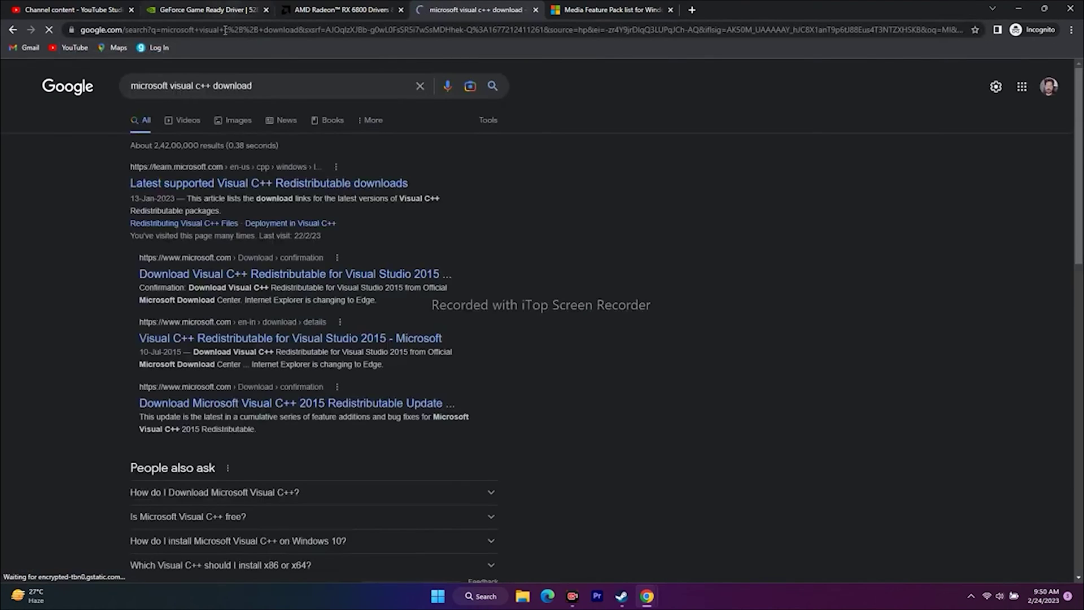
{"action": "left_click", "coordinate": [361, 183]}
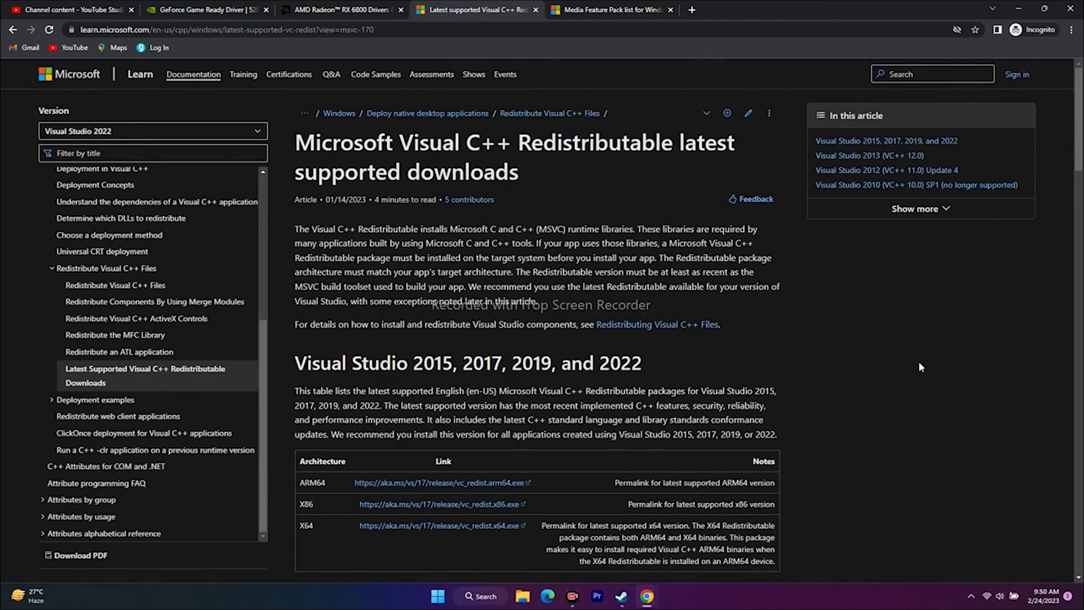
{"action": "scroll", "coordinate": [910, 306], "scroll_direction": "down", "scroll_amount": 2}
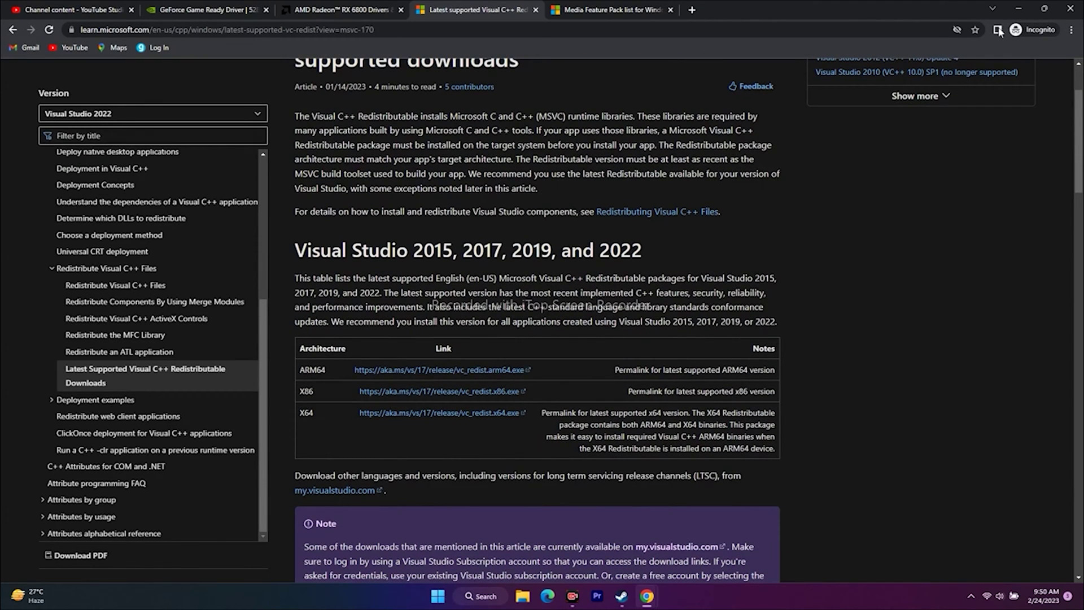
- Minimize the browser, open Windows Settings and go to the About page under System
{"action": "left_click", "coordinate": [1012, 2]}
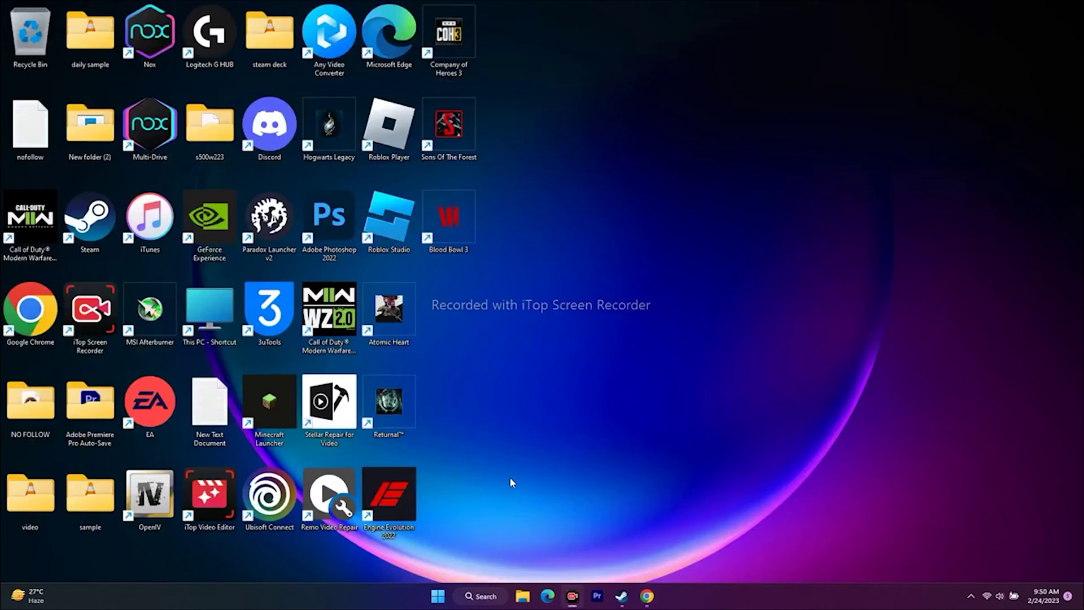
{"action": "left_click", "coordinate": [475, 596]}
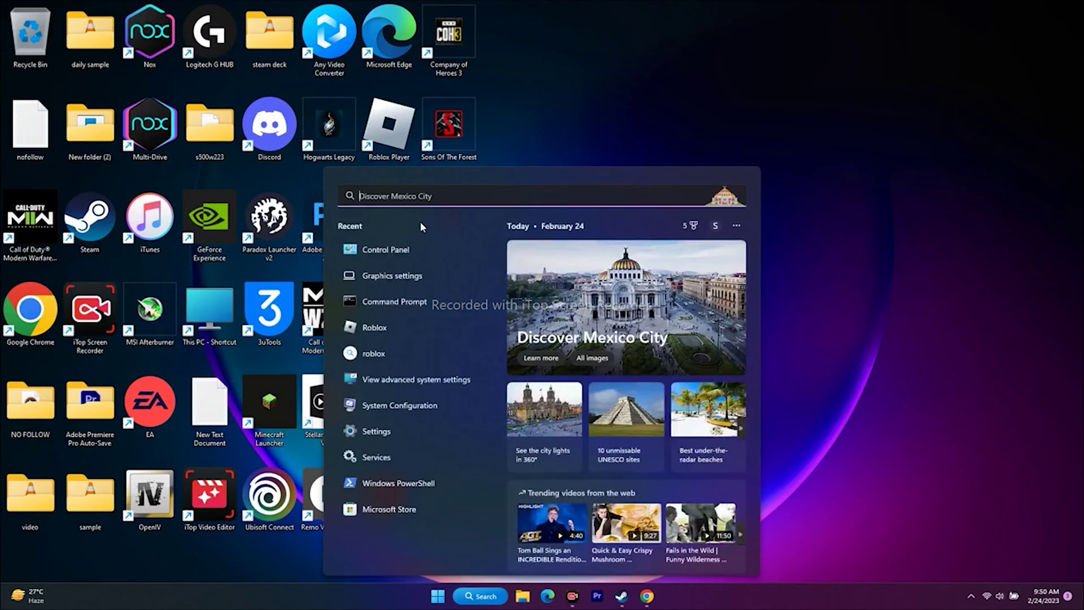
{"action": "type", "text": "SETTINGS"}
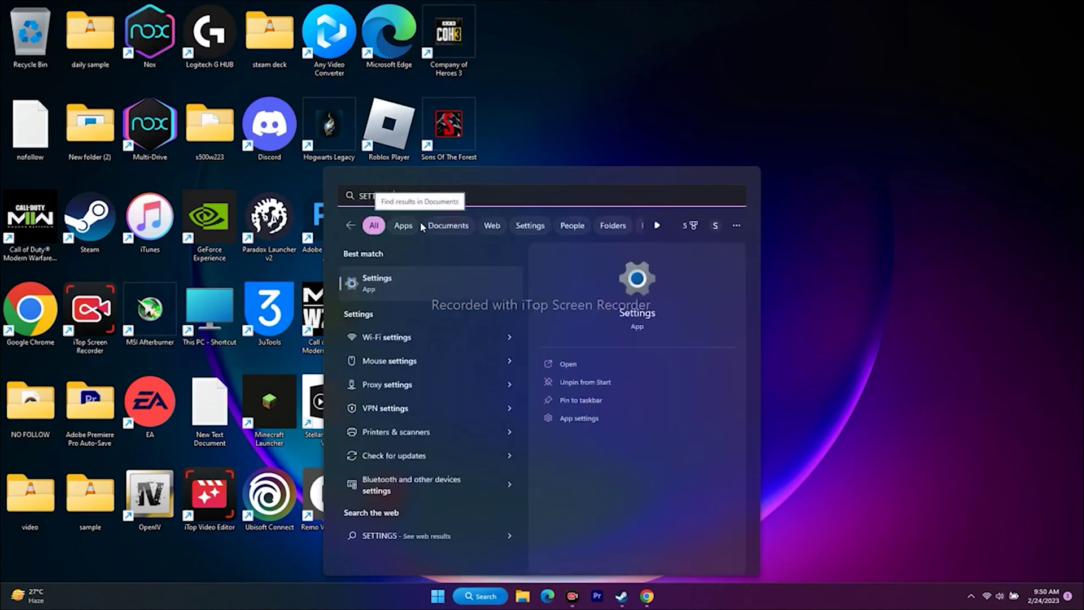
{"action": "left_click", "coordinate": [378, 282]}
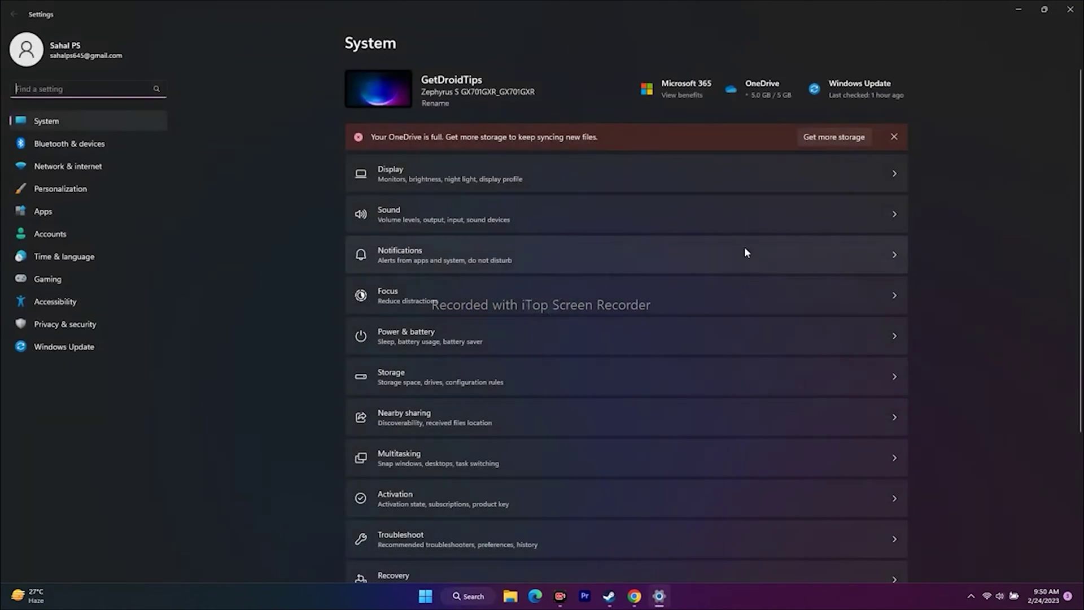
{"action": "scroll", "coordinate": [744, 246], "scroll_direction": "down", "scroll_amount": 5}
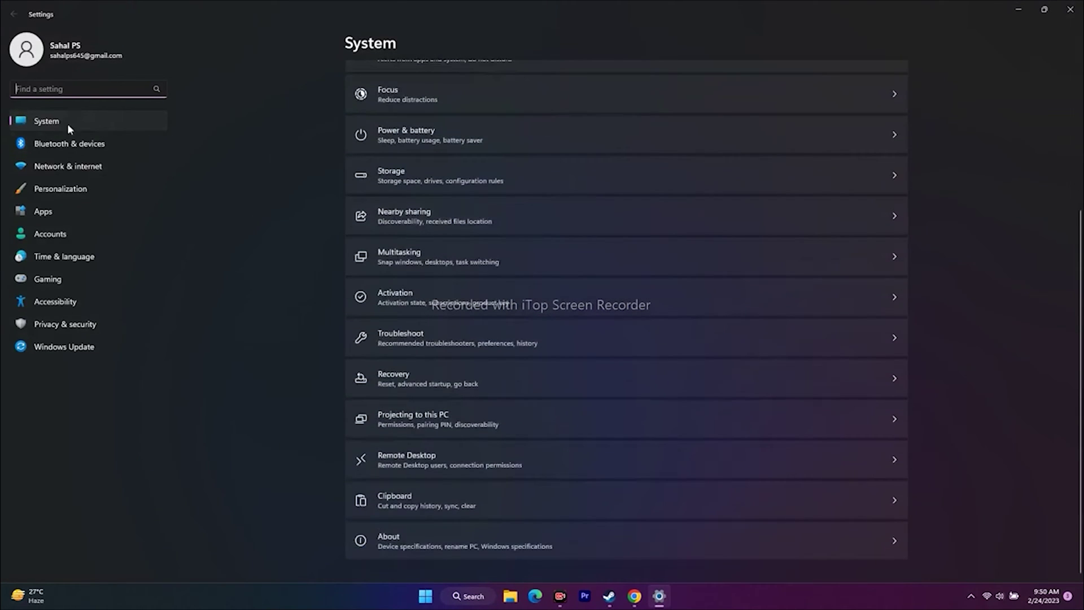
{"action": "left_click", "coordinate": [389, 538]}
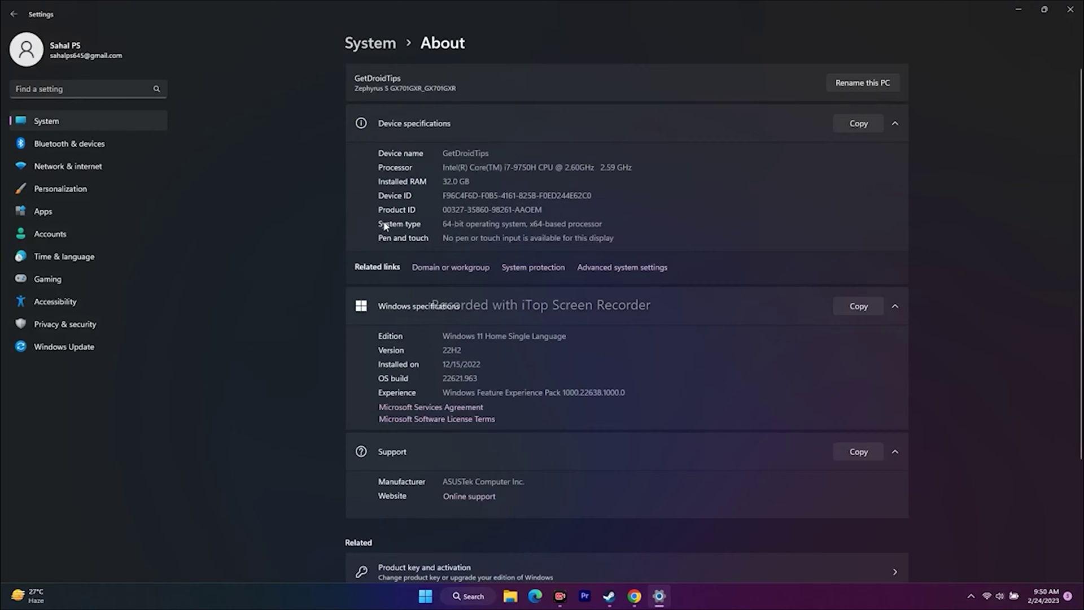
- Highlight the PC's system type in the device specifications and close Settings
{"action": "left_click_drag", "start_coordinate": [444, 223], "coordinate": [611, 222]}
{"action": "left_click", "coordinate": [620, 221]}
{"action": "left_click", "coordinate": [1071, 10]}
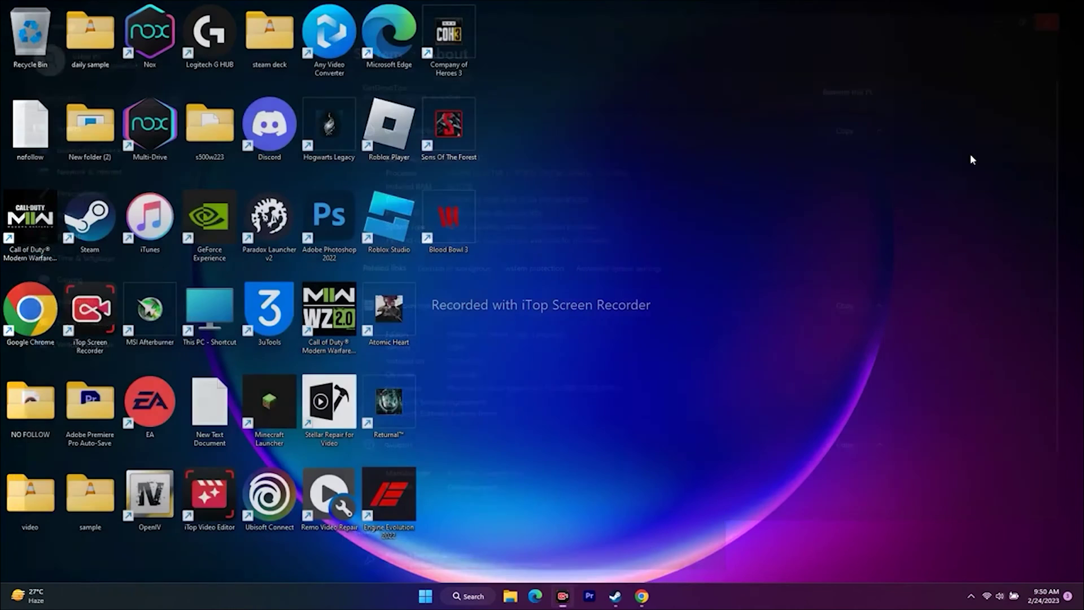
- Return to the Visual C++ Redistributable page in Chrome to review its download links, and minimize the browser
{"action": "mouse_move", "coordinate": [635, 596]}
{"action": "left_click", "coordinate": [685, 547]}
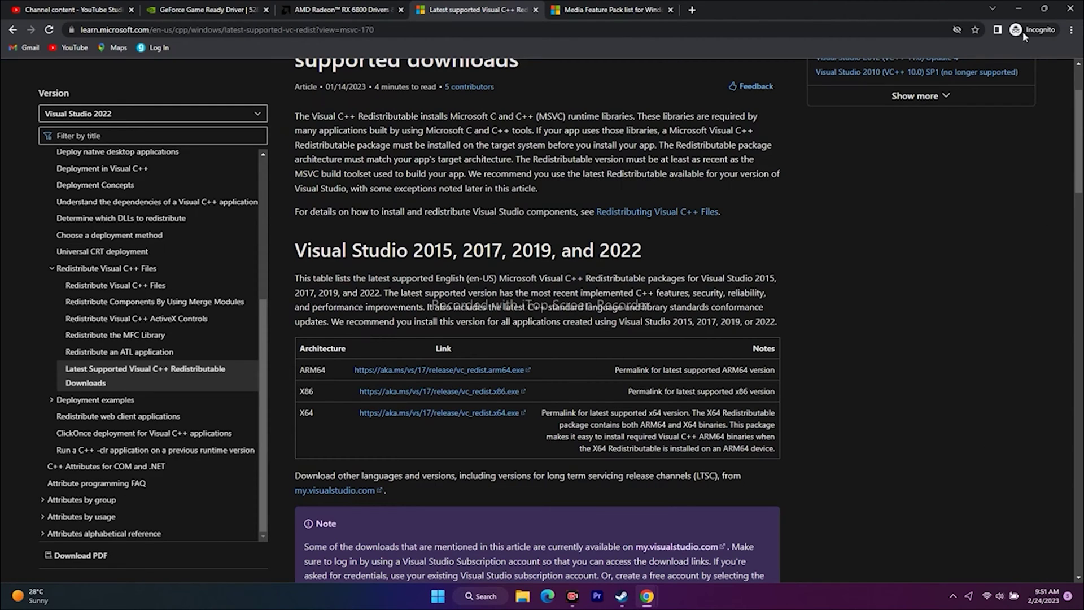
{"action": "left_click", "coordinate": [1019, 8]}
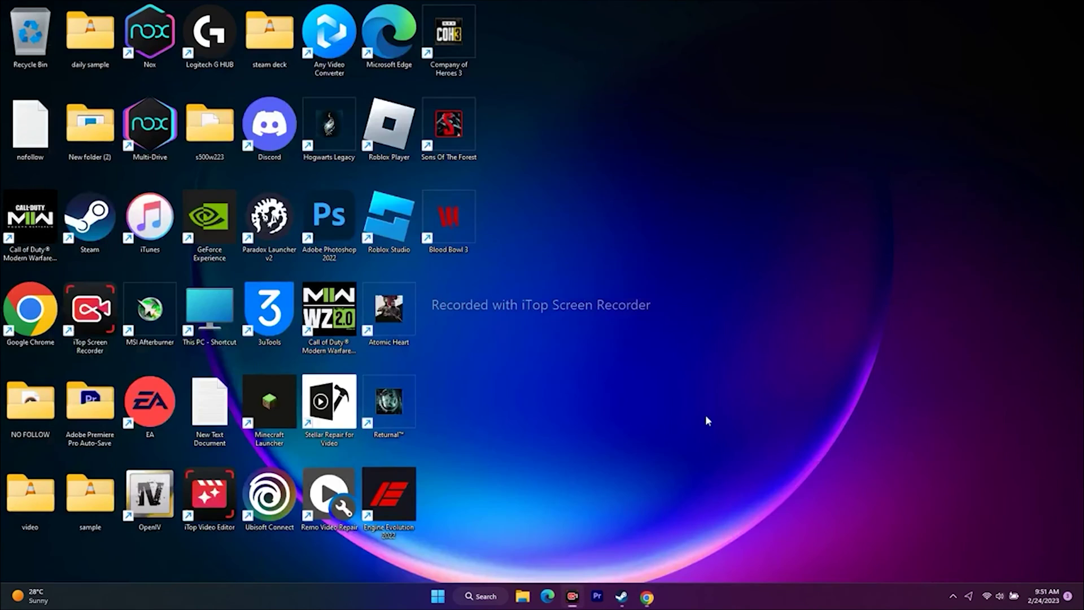
- Open Windows Settings, check the Windows Update page for available updates, and close Settings
{"action": "left_click", "coordinate": [482, 597]}
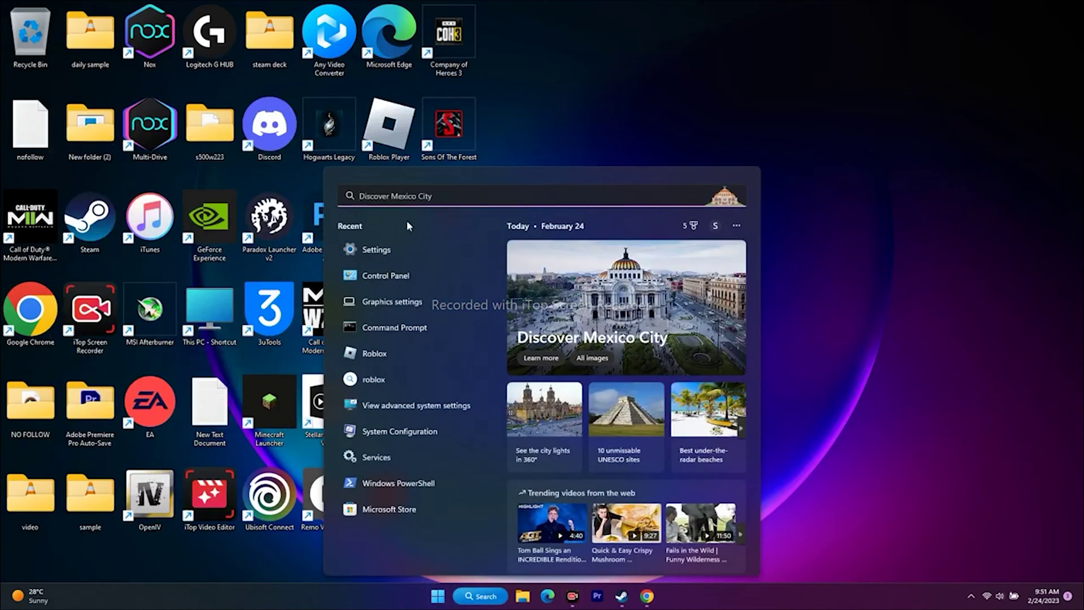
{"action": "left_click", "coordinate": [398, 249]}
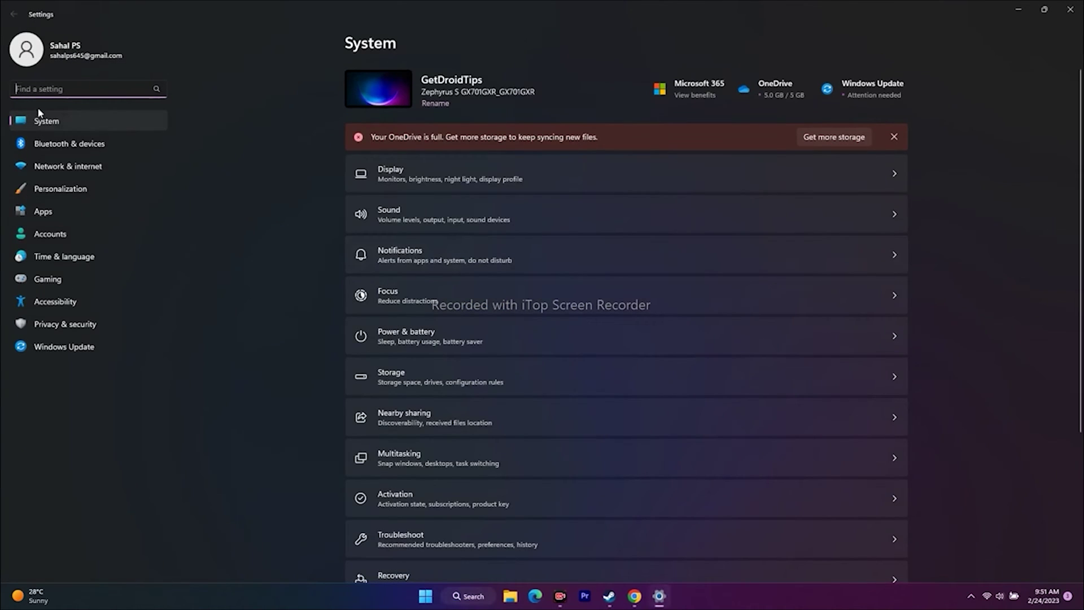
{"action": "left_click", "coordinate": [62, 347]}
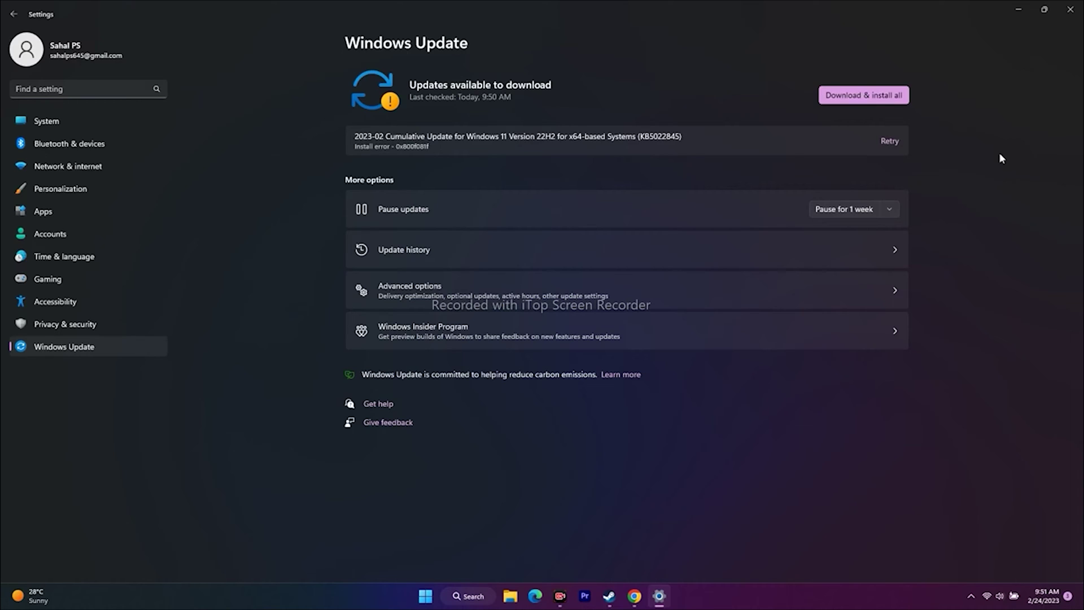
{"action": "left_click", "coordinate": [1070, 9]}
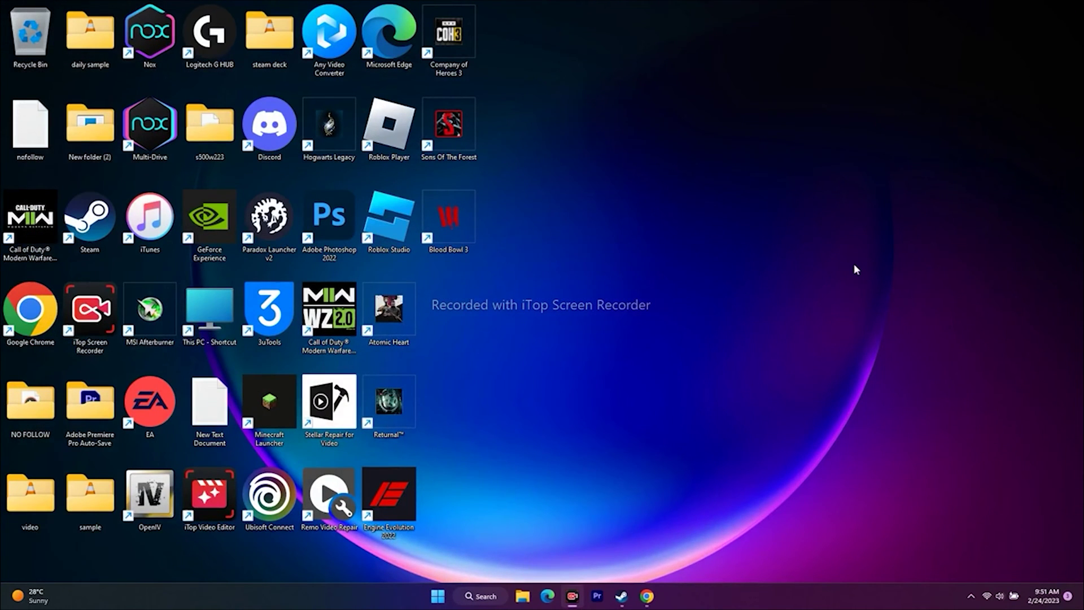
- Bring up the Sons Of The Forest library page in Steam, minimize Steam, and open Task Manager maximized
{"action": "left_click", "coordinate": [622, 596]}
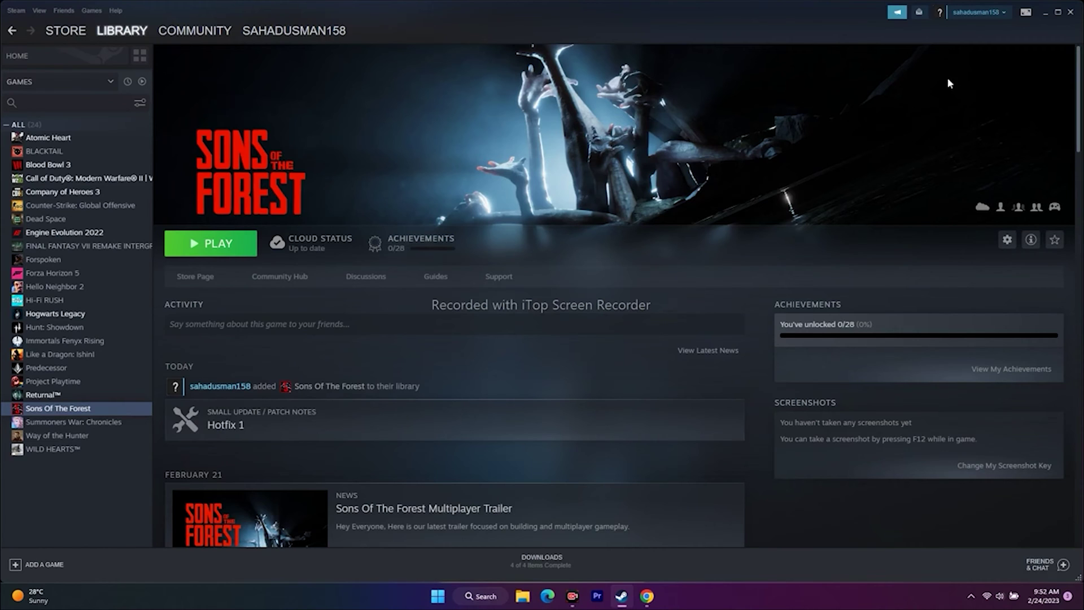
{"action": "left_click", "coordinate": [1044, 13]}
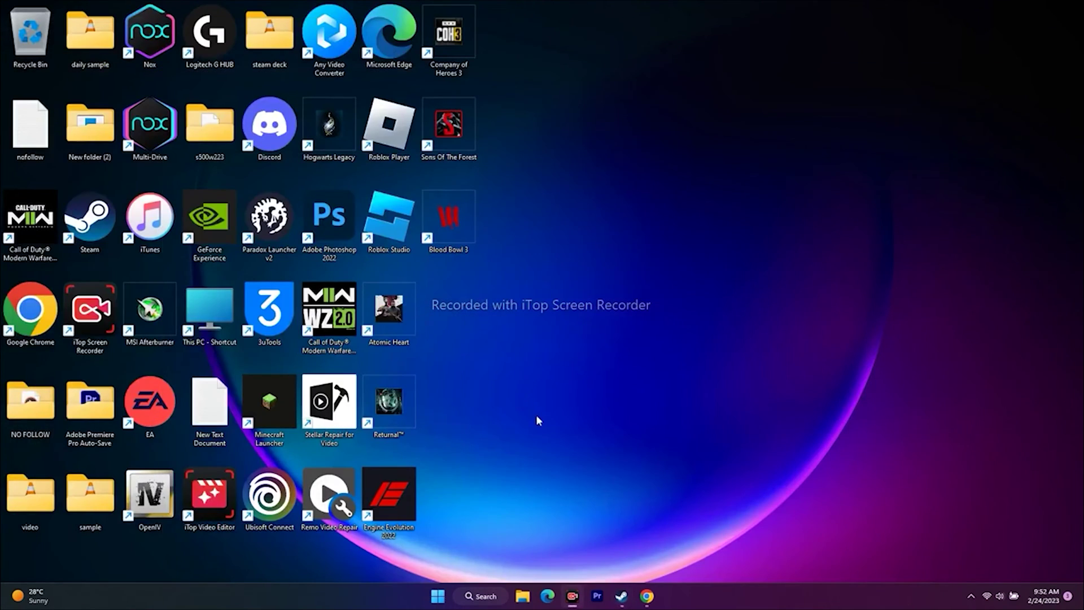
{"action": "right_click", "coordinate": [439, 596]}
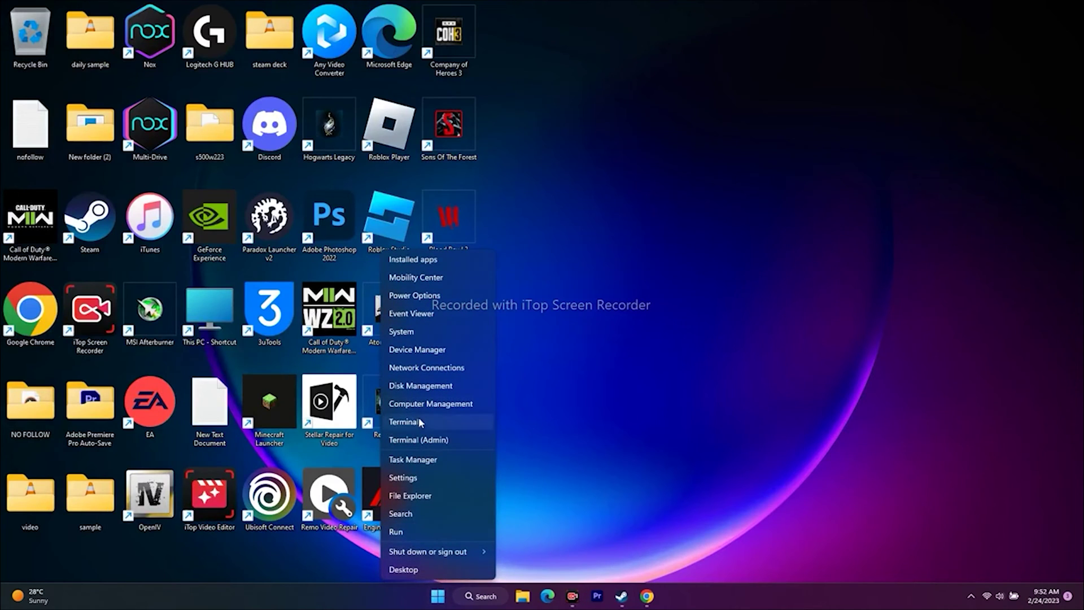
{"action": "left_click", "coordinate": [418, 459]}
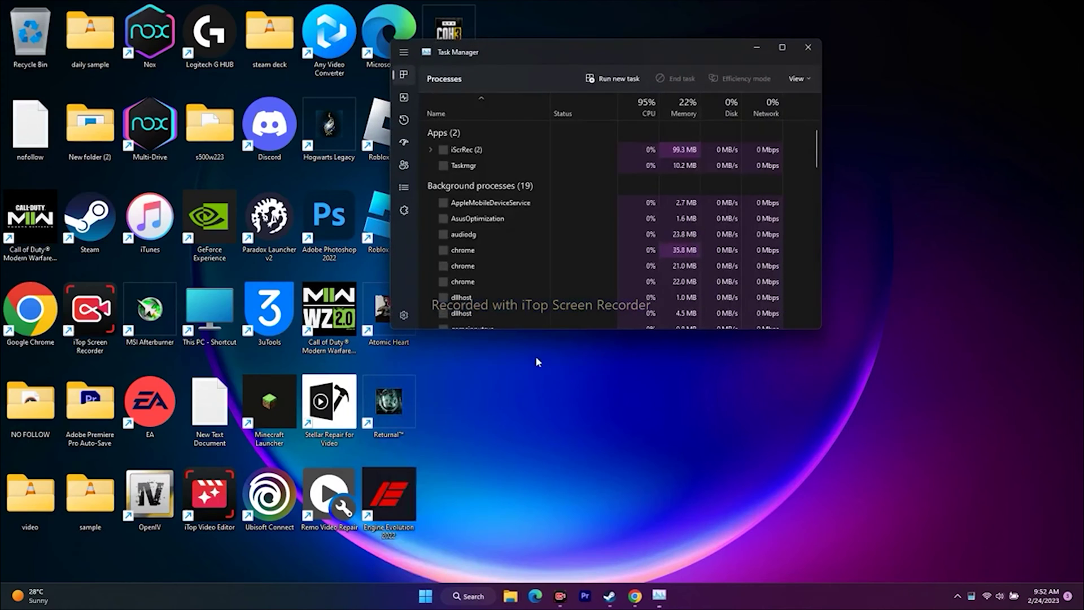
{"action": "left_click", "coordinate": [783, 47]}
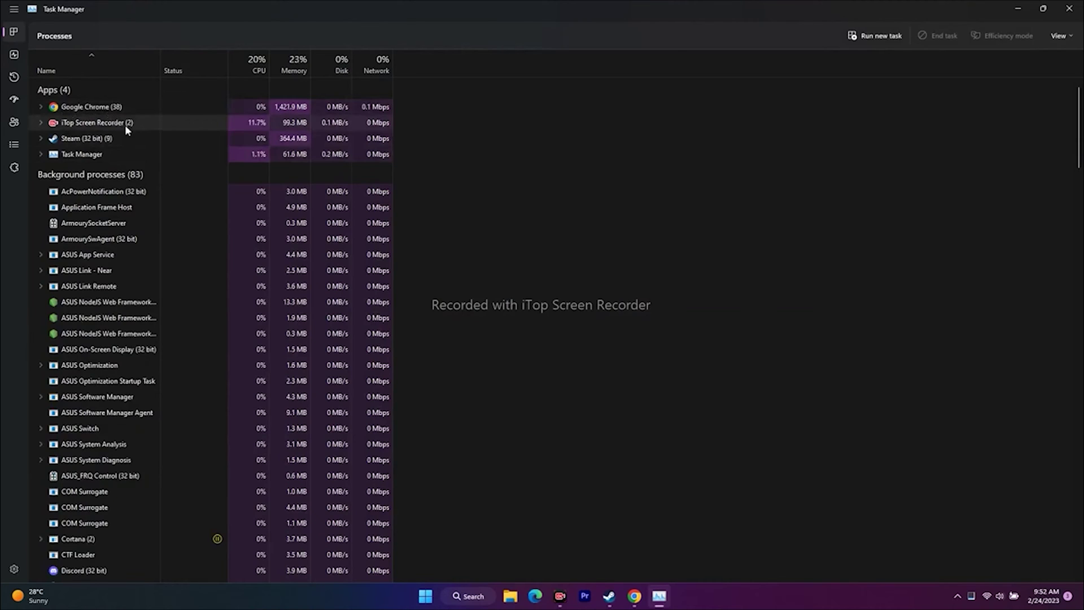
- Find the Discord (32 bit) entries among the background processes and end the first Discord task
{"action": "scroll", "coordinate": [145, 202], "scroll_direction": "down", "scroll_amount": 1}
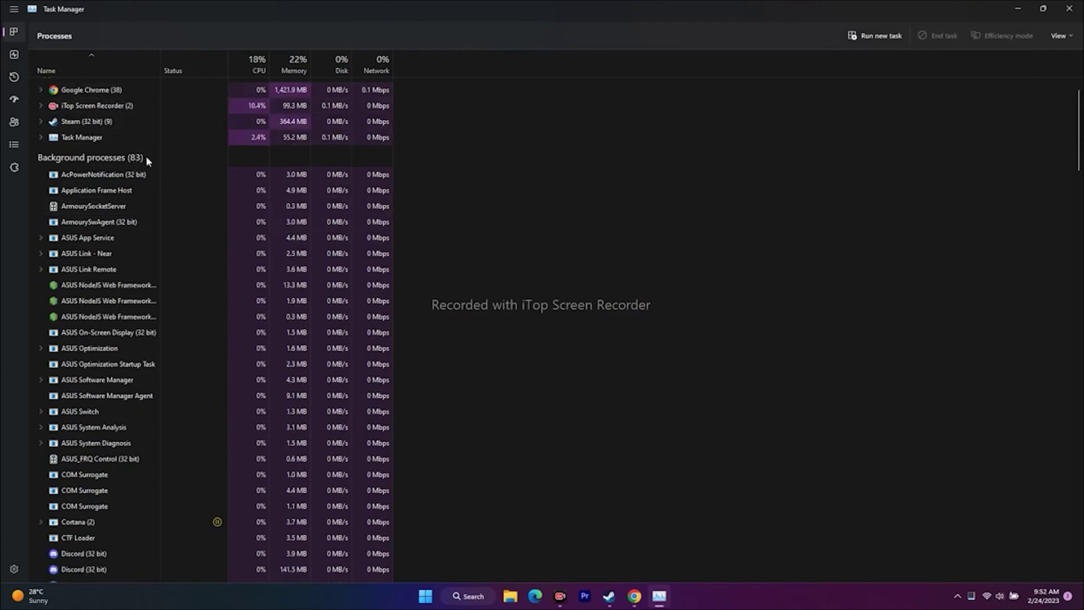
{"action": "scroll", "coordinate": [137, 283], "scroll_direction": "down", "scroll_amount": 3}
{"action": "scroll", "coordinate": [138, 281], "scroll_direction": "down", "scroll_amount": 2}
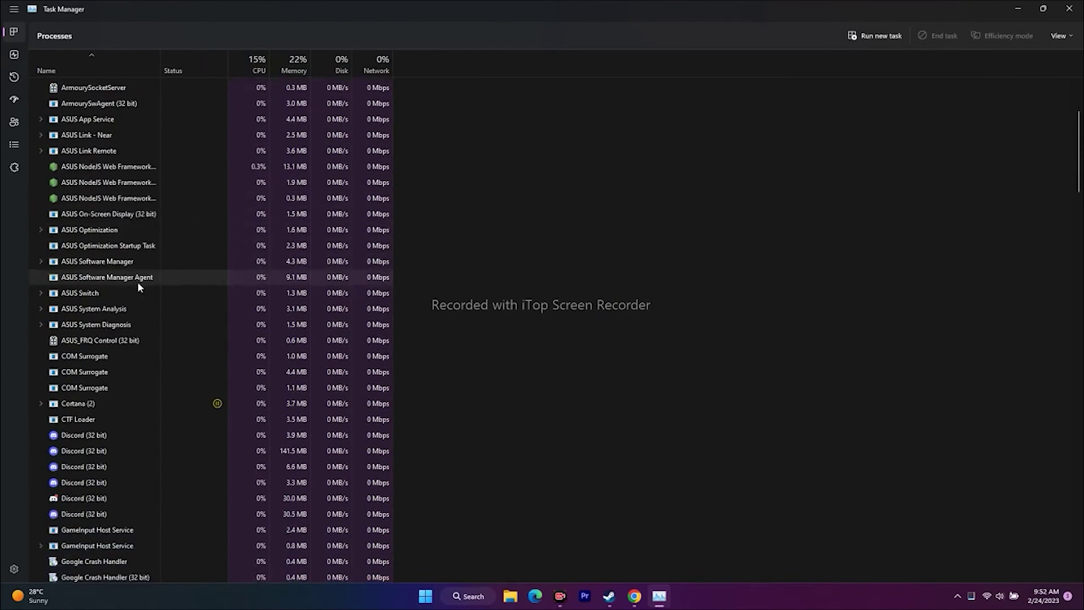
{"action": "scroll", "coordinate": [137, 282], "scroll_direction": "up", "scroll_amount": 2}
{"action": "scroll", "coordinate": [138, 280], "scroll_direction": "down", "scroll_amount": 5}
{"action": "scroll", "coordinate": [137, 281], "scroll_direction": "down", "scroll_amount": 5}
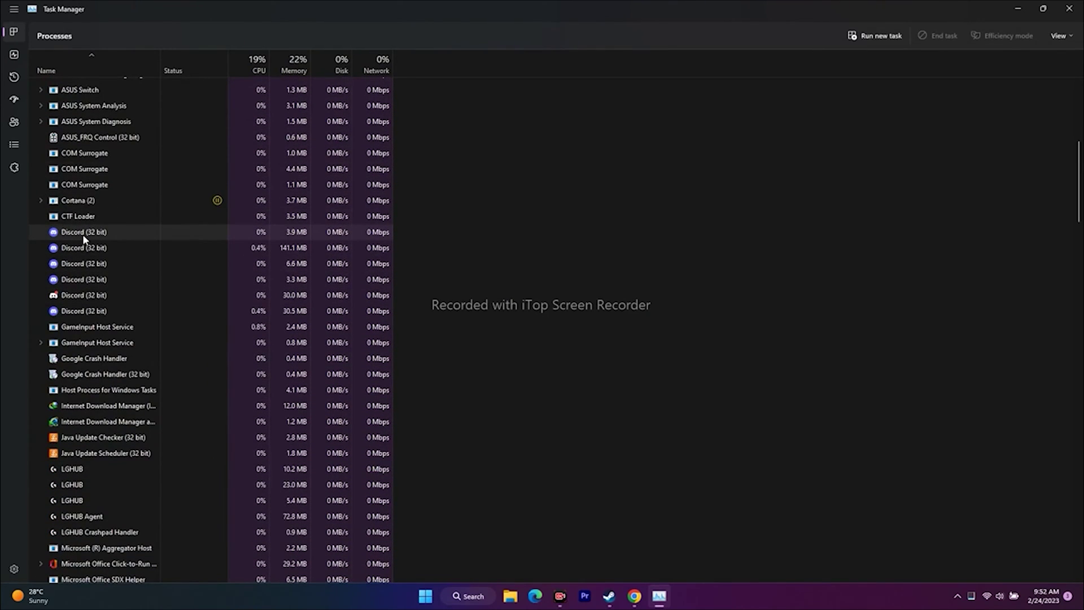
{"action": "scroll", "coordinate": [192, 306], "scroll_direction": "down", "scroll_amount": 3}
{"action": "scroll", "coordinate": [192, 306], "scroll_direction": "up", "scroll_amount": 1}
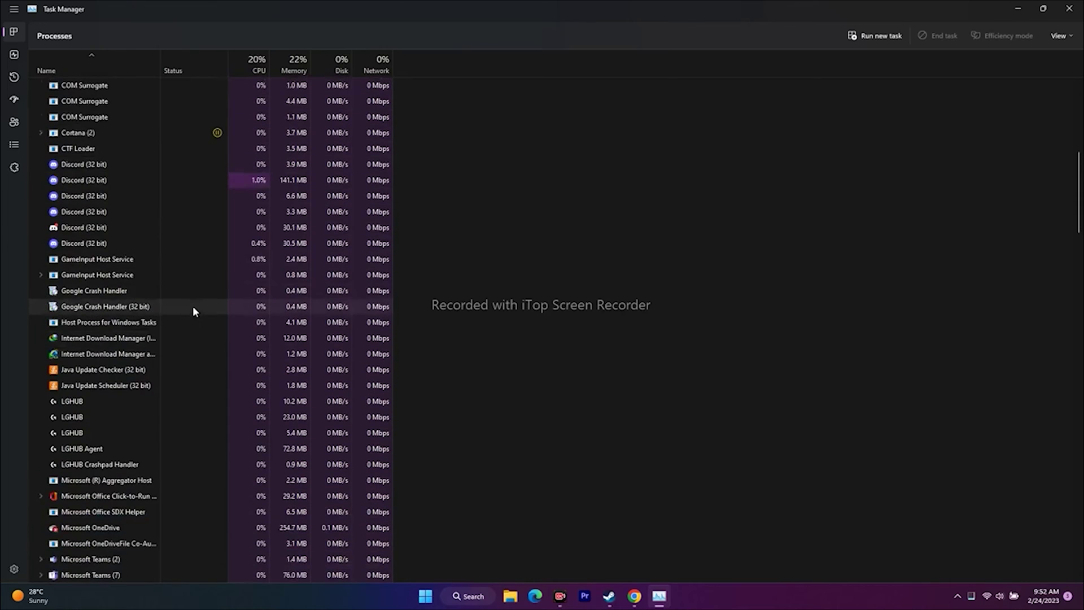
{"action": "scroll", "coordinate": [192, 307], "scroll_direction": "down", "scroll_amount": 2}
{"action": "scroll", "coordinate": [192, 307], "scroll_direction": "up", "scroll_amount": 3}
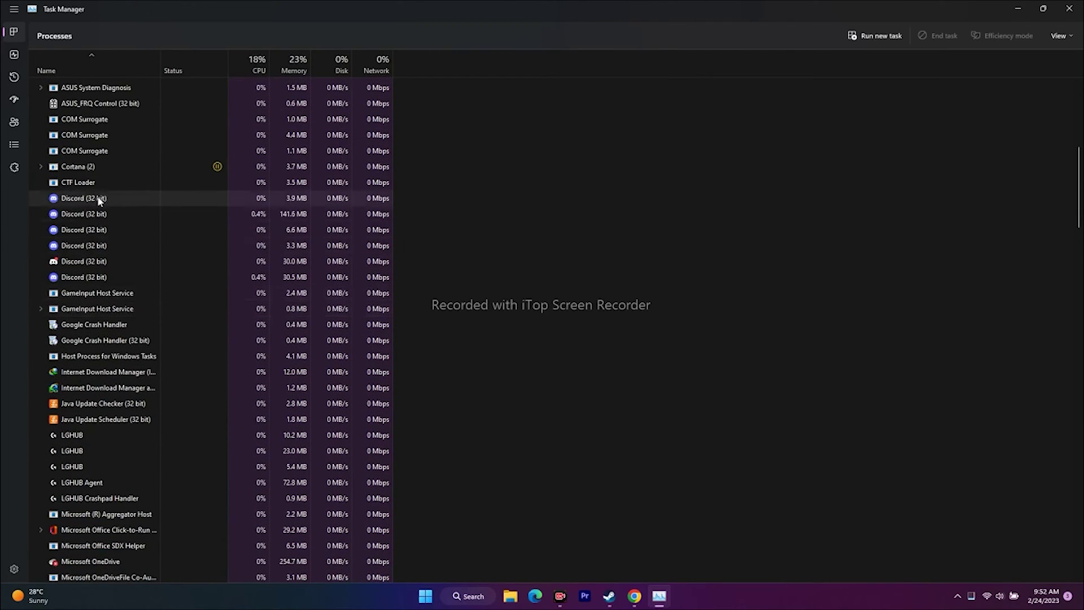
{"action": "right_click", "coordinate": [107, 201]}
{"action": "left_click", "coordinate": [101, 205]}
{"action": "right_click", "coordinate": [113, 201]}
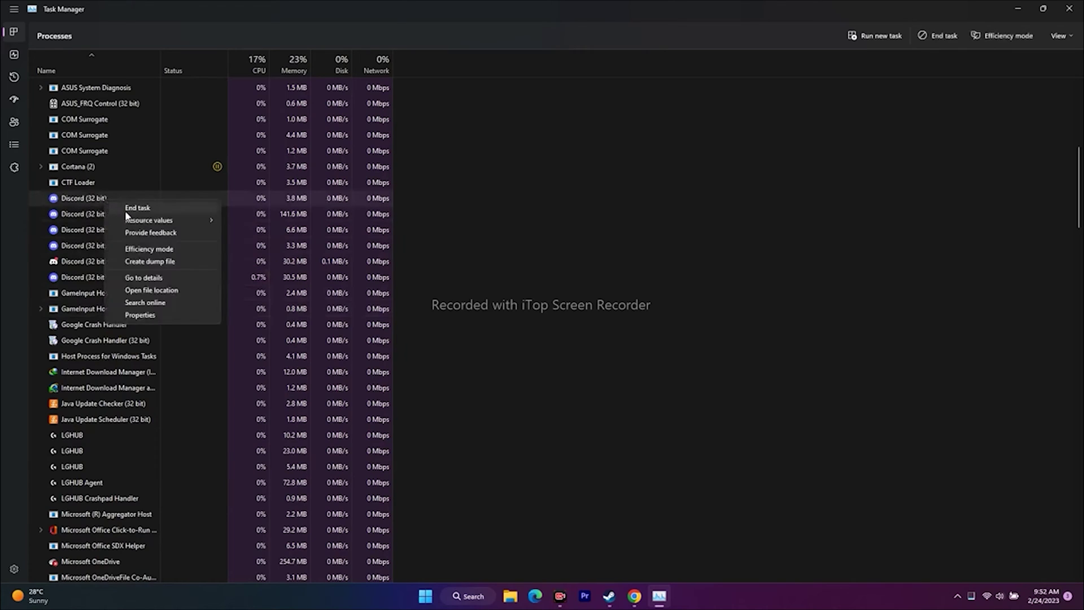
{"action": "left_click", "coordinate": [121, 209]}
{"action": "right_click", "coordinate": [117, 224]}
{"action": "left_click", "coordinate": [118, 225]}
- Look through the remaining background processes for unneeded tasks and close Task Manager
{"action": "scroll", "coordinate": [170, 273], "scroll_direction": "down", "scroll_amount": 6}
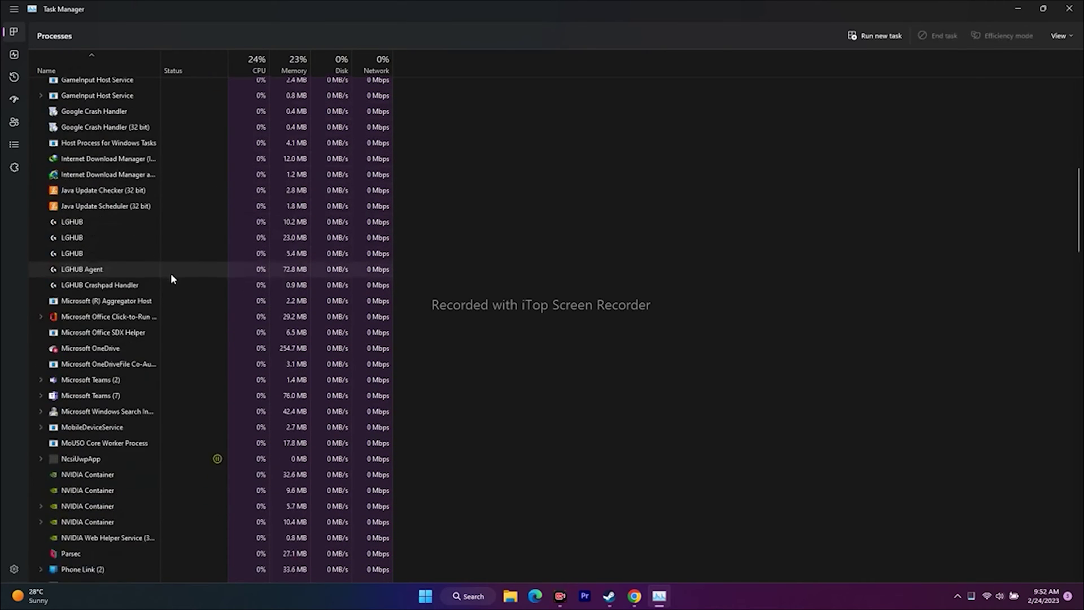
{"action": "scroll", "coordinate": [170, 275], "scroll_direction": "down", "scroll_amount": 6}
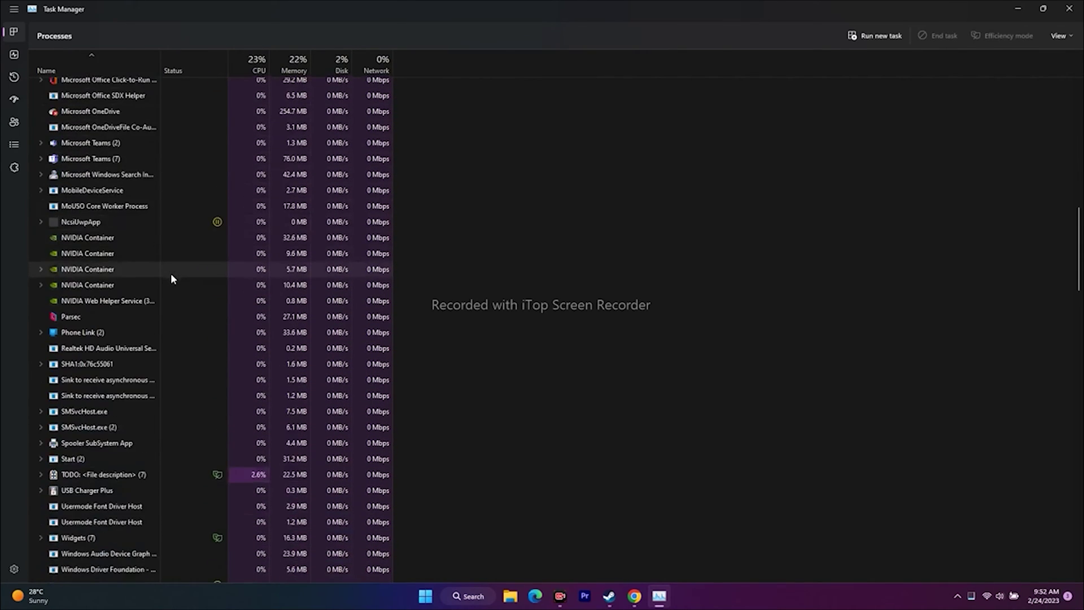
{"action": "scroll", "coordinate": [171, 276], "scroll_direction": "up", "scroll_amount": 7}
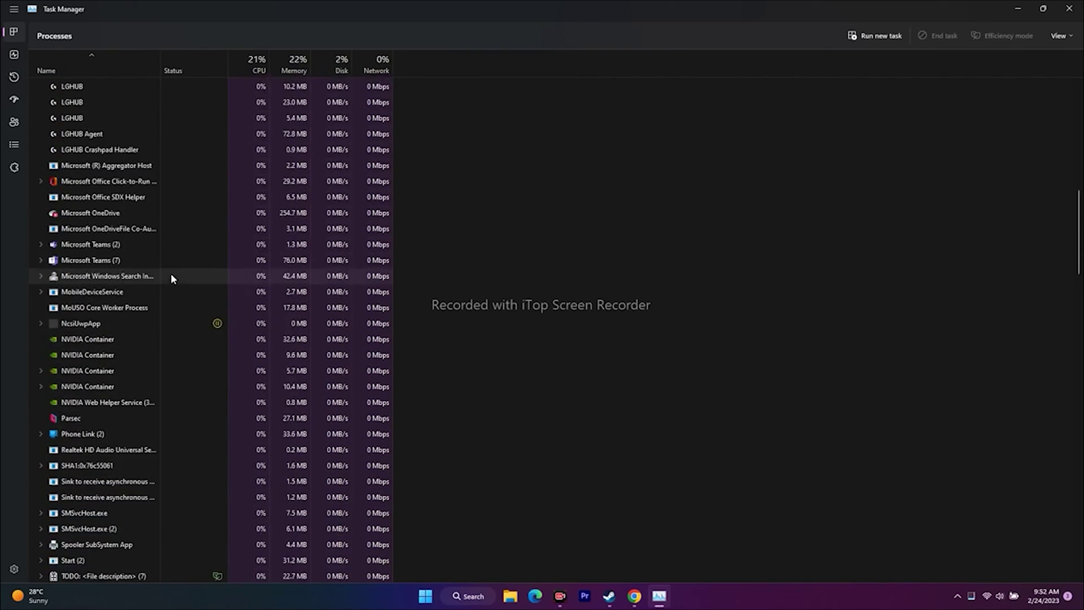
{"action": "scroll", "coordinate": [171, 276], "scroll_direction": "up", "scroll_amount": 9}
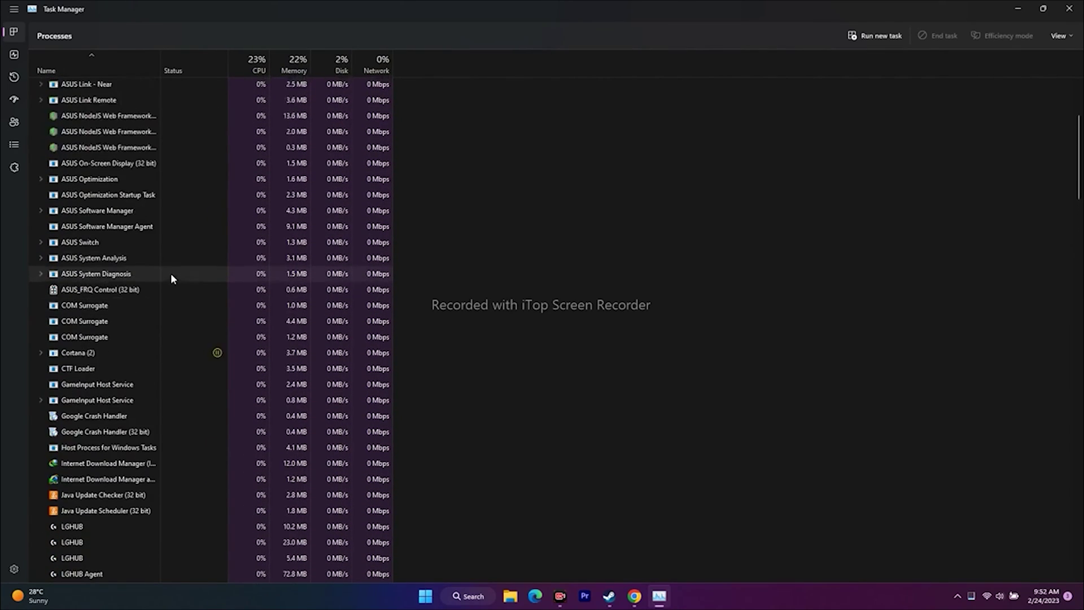
{"action": "scroll", "coordinate": [171, 279], "scroll_direction": "up", "scroll_amount": 2}
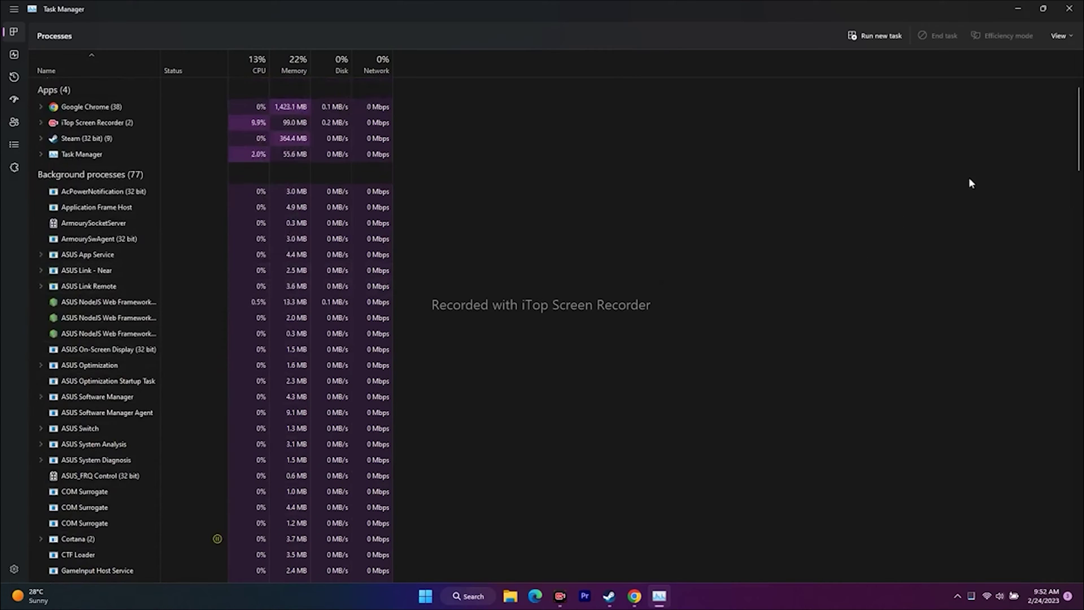
{"action": "left_click", "coordinate": [1069, 8]}
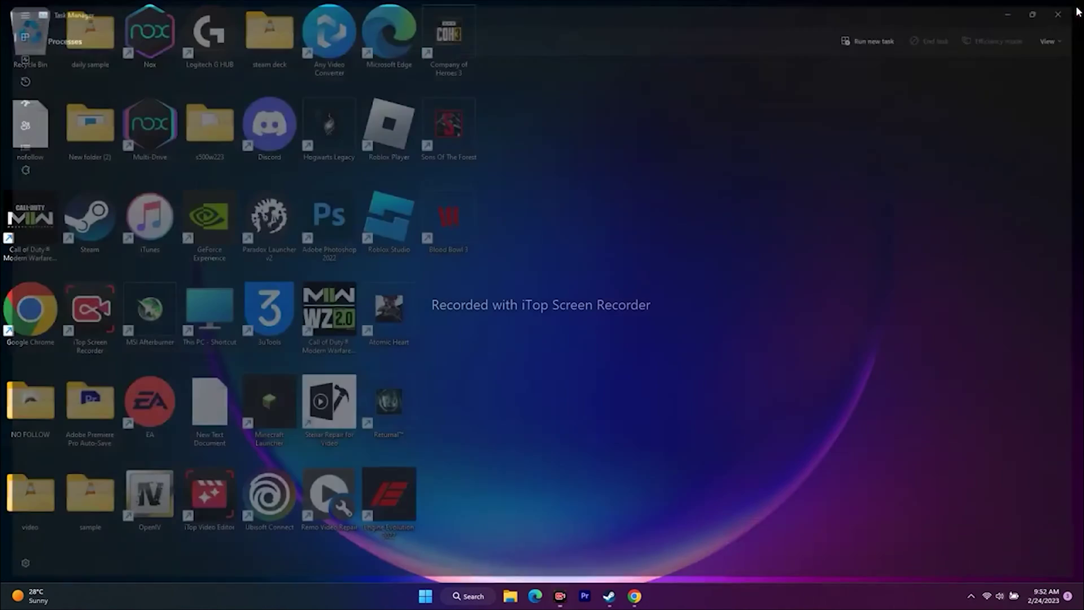
{"action": "right_click", "coordinate": [601, 187]}
{"action": "left_click", "coordinate": [813, 308]}
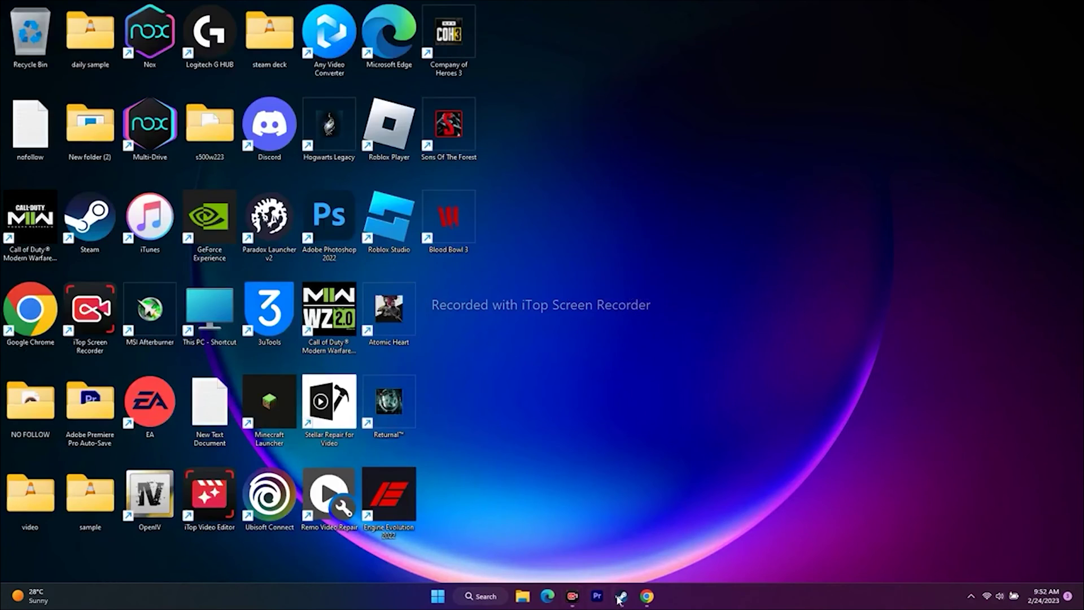
- Switch to Steam, open the Sons Of The Forest properties at the controller settings, and view the override choices
{"action": "left_click", "coordinate": [622, 596]}
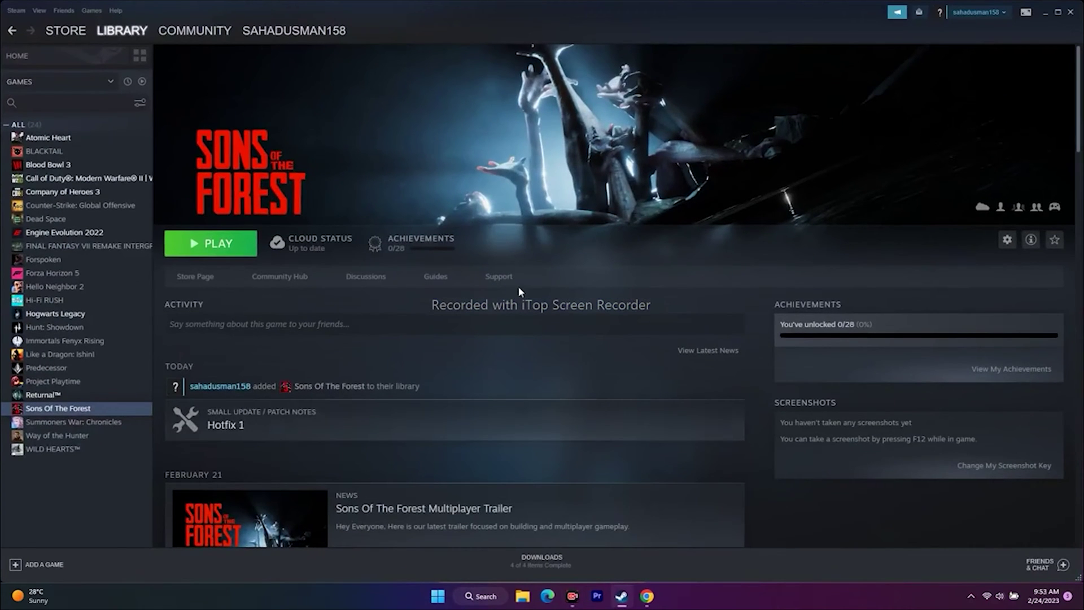
{"action": "right_click", "coordinate": [79, 409]}
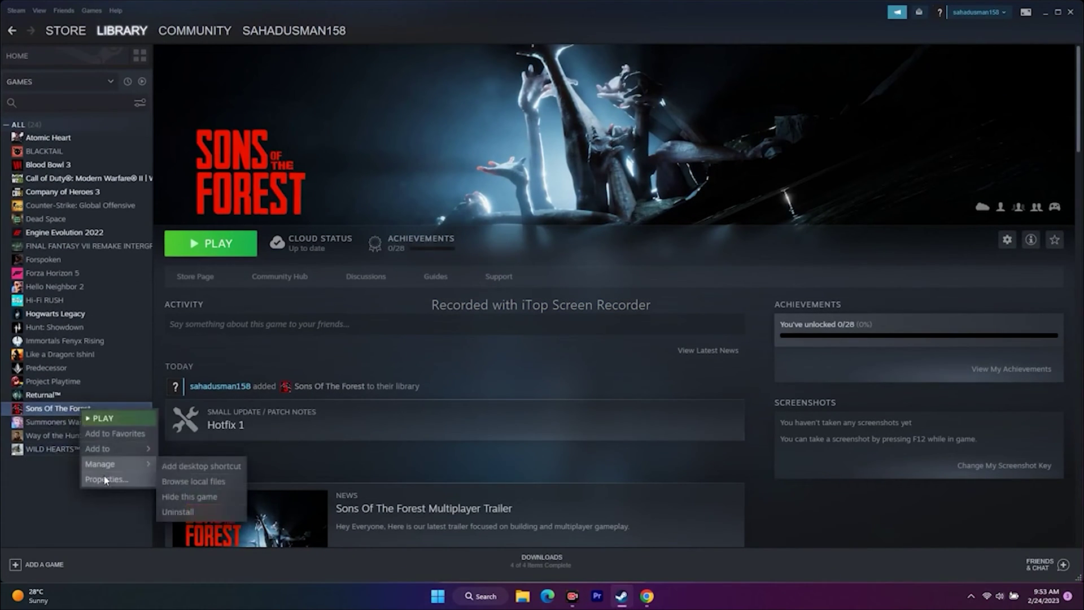
{"action": "left_click", "coordinate": [105, 481]}
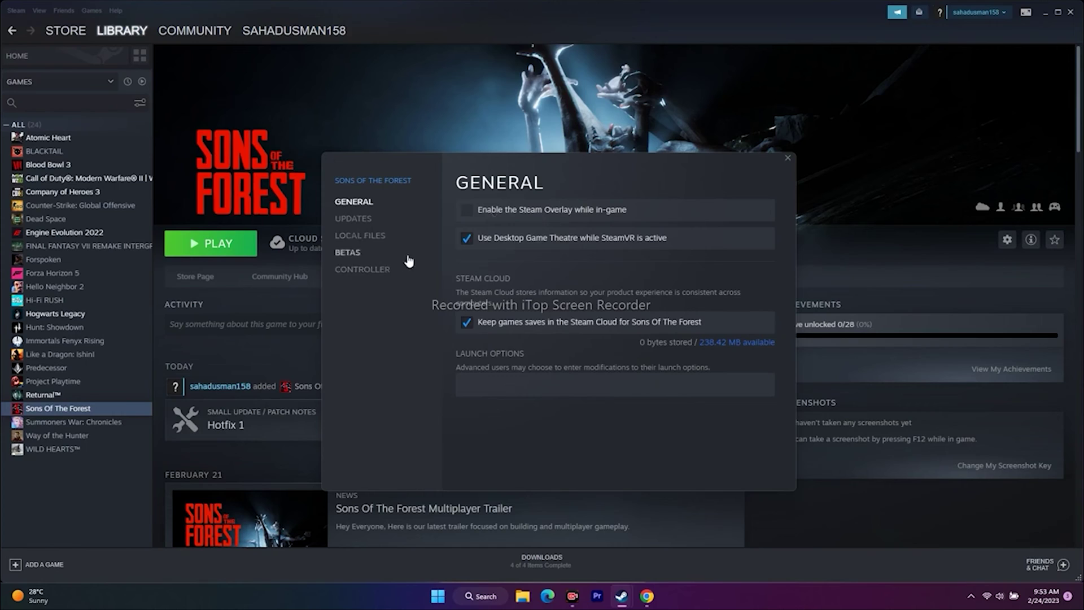
{"action": "left_click", "coordinate": [384, 275]}
{"action": "left_click", "coordinate": [519, 280]}
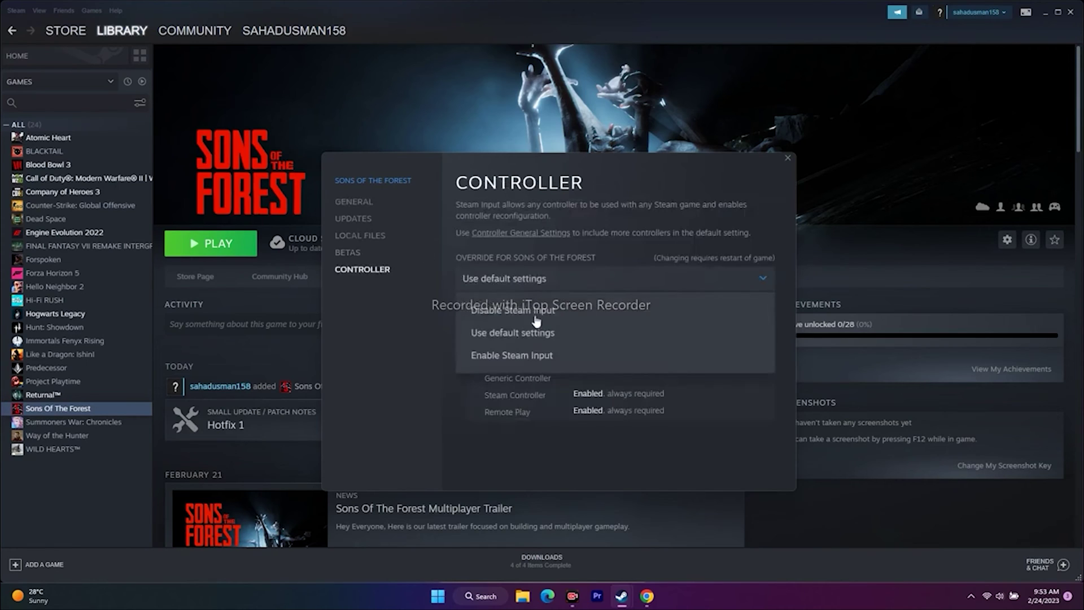
{"action": "left_click", "coordinate": [528, 280]}
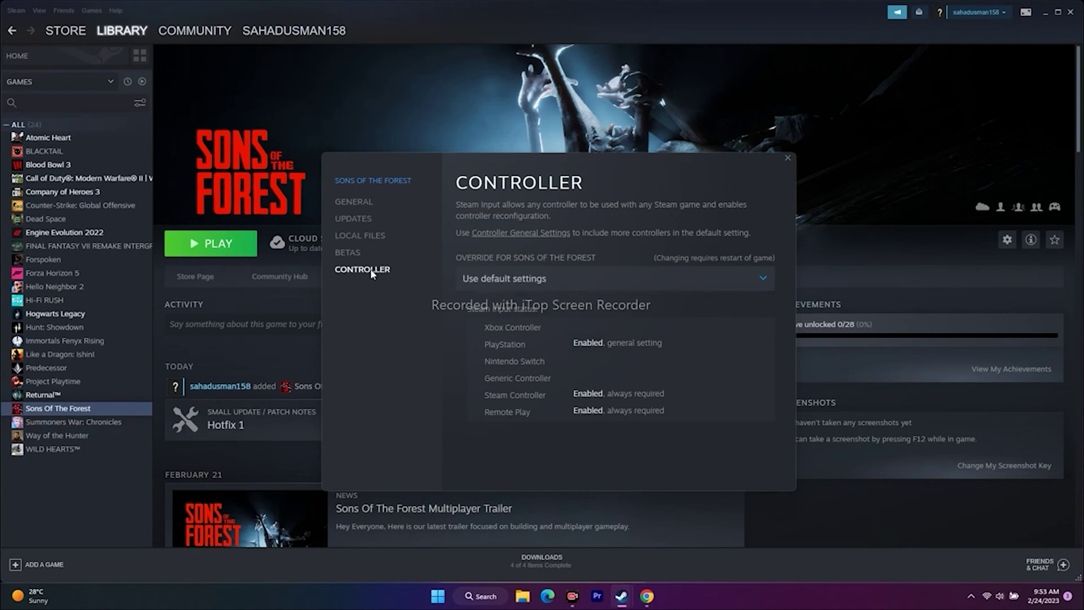
- Set the controller override for Sons Of The Forest to Enable Steam Input, and switch it to Disable Steam Input
{"action": "left_click", "coordinate": [526, 280]}
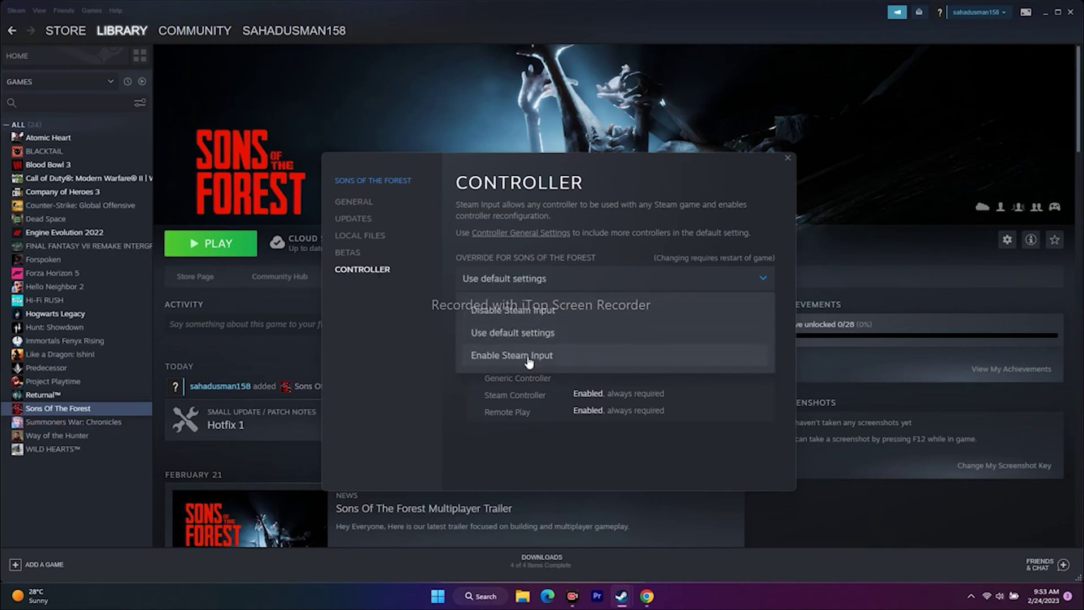
{"action": "left_click", "coordinate": [534, 354]}
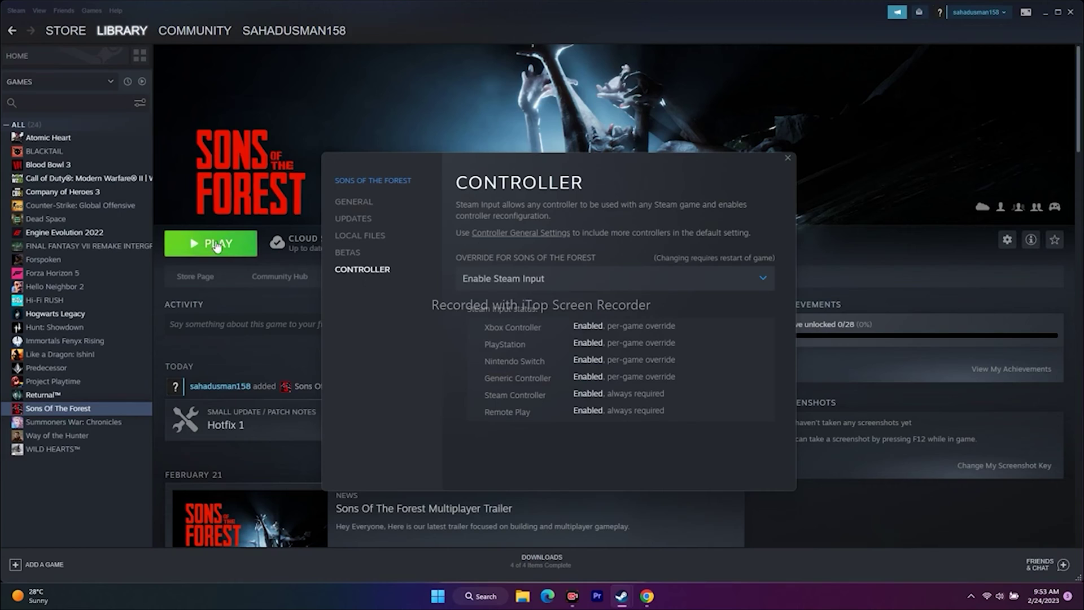
{"action": "left_click", "coordinate": [509, 283]}
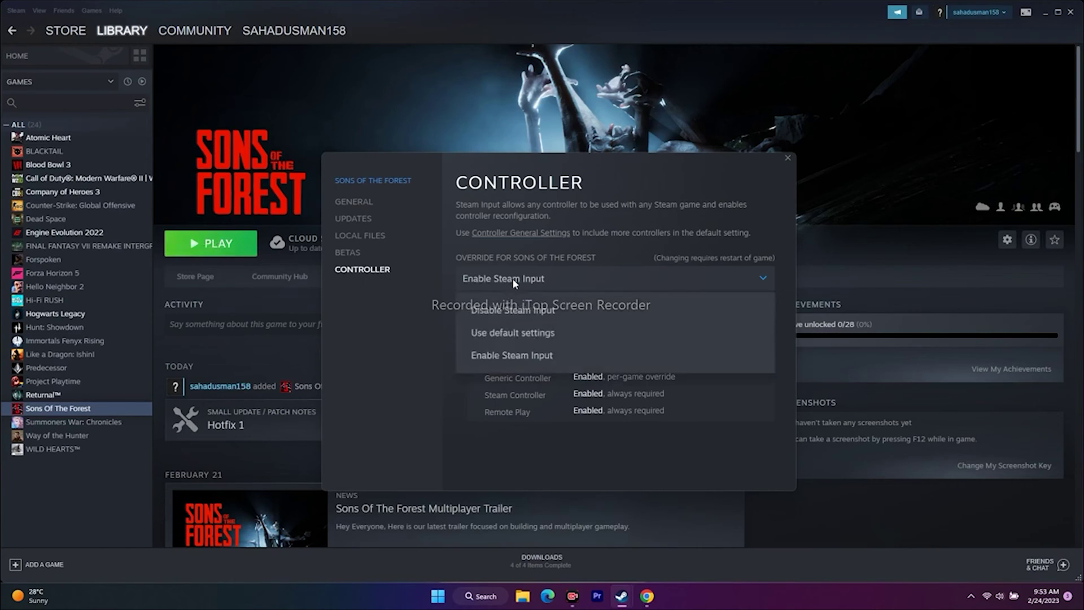
{"action": "left_click", "coordinate": [514, 310]}
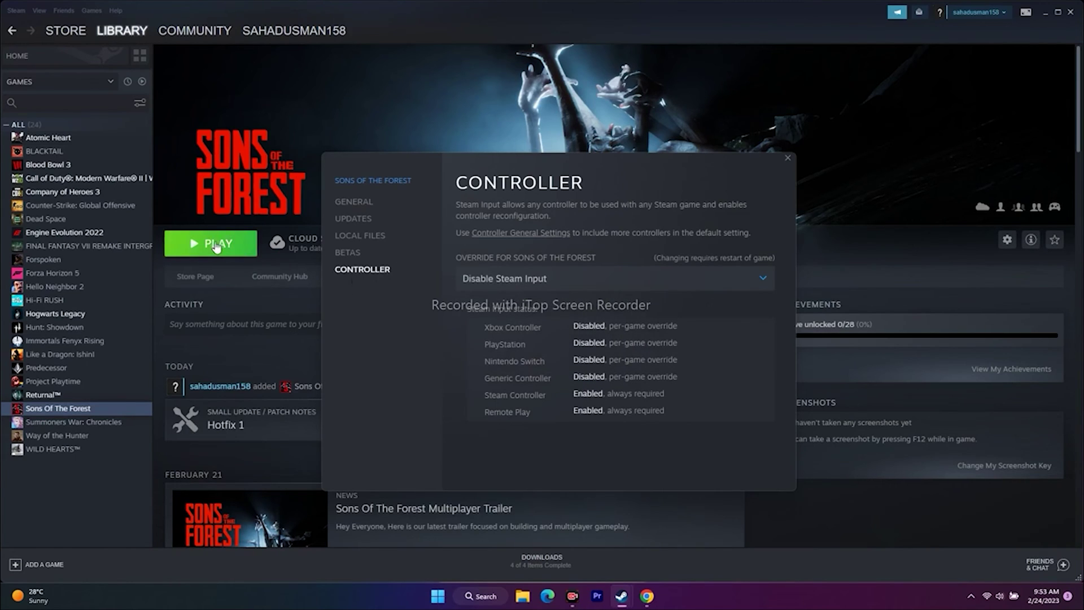
- Set the controller override to Use default settings, close the game properties and minimize Steam
{"action": "left_click", "coordinate": [543, 290]}
{"action": "left_click", "coordinate": [500, 333]}
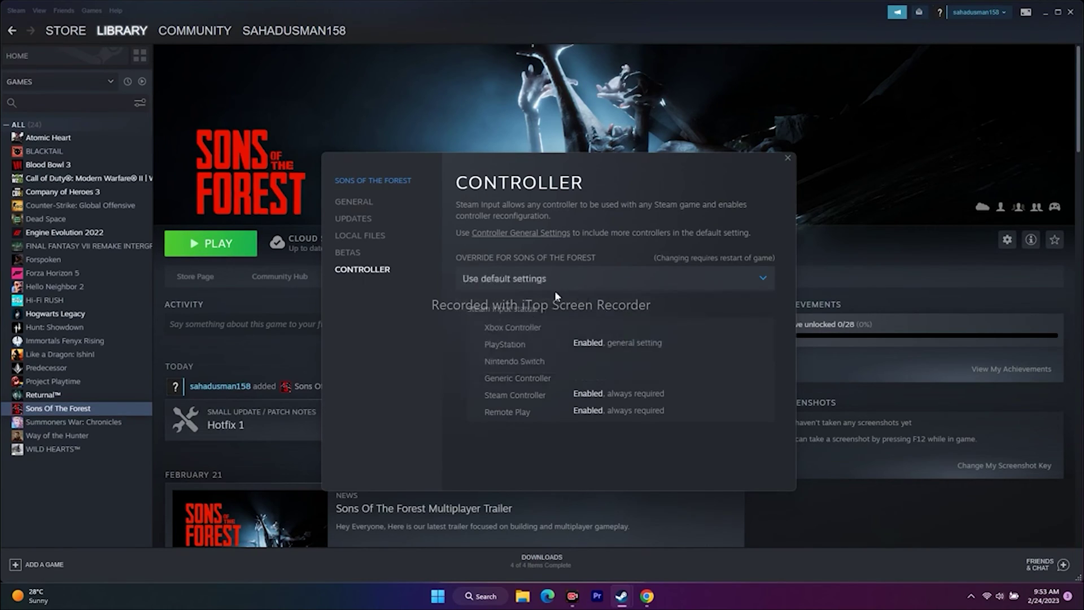
{"action": "left_click", "coordinate": [788, 159]}
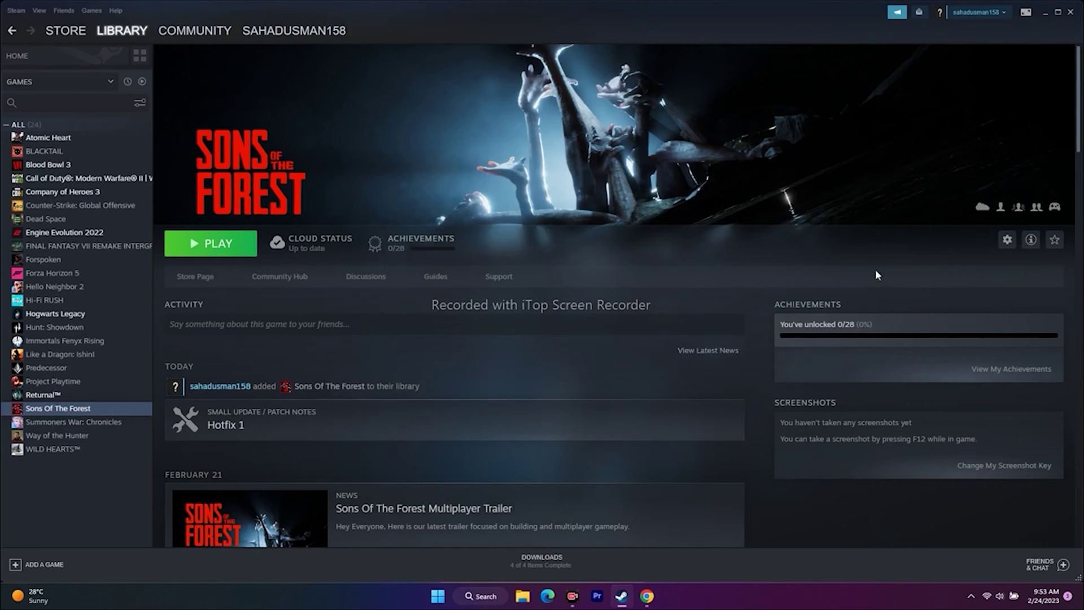
{"action": "left_click", "coordinate": [1045, 12]}
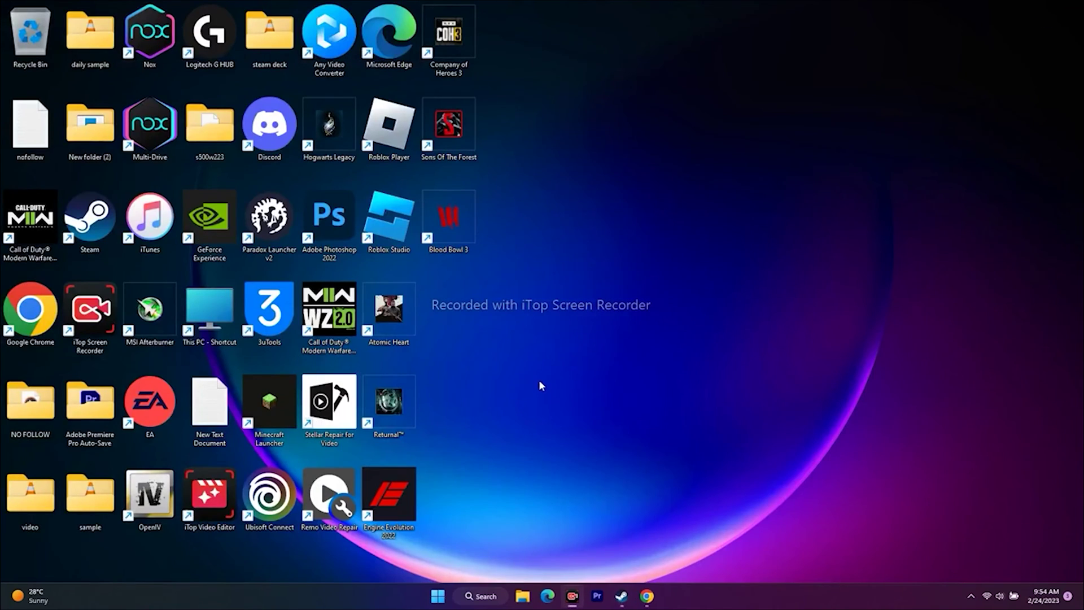
- Open the advanced system settings and bring up the virtual memory settings from the advanced performance options
{"action": "left_click", "coordinate": [493, 603]}
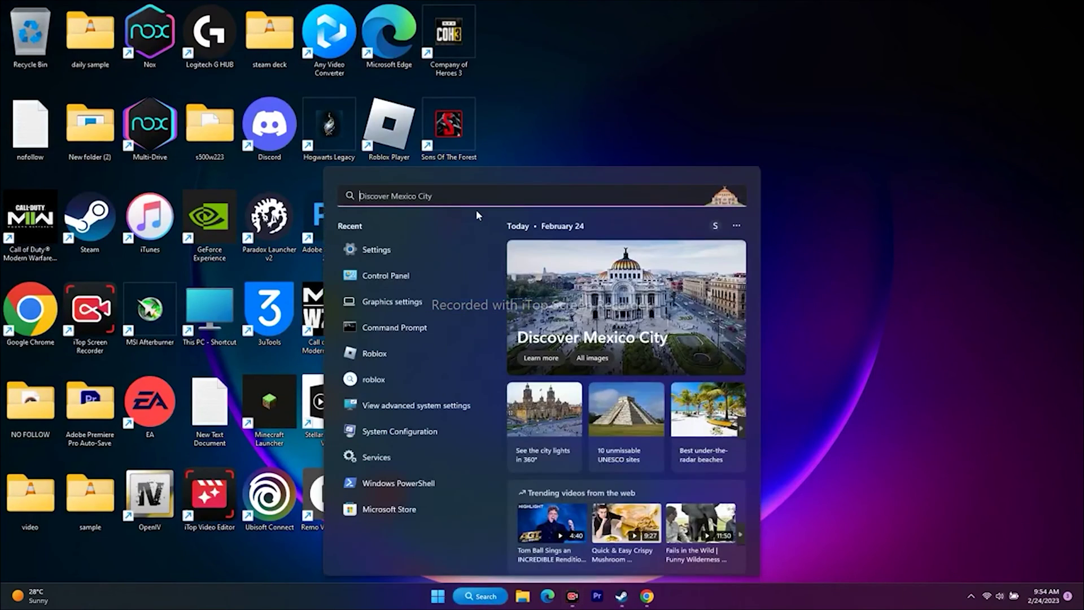
{"action": "left_click", "coordinate": [433, 408]}
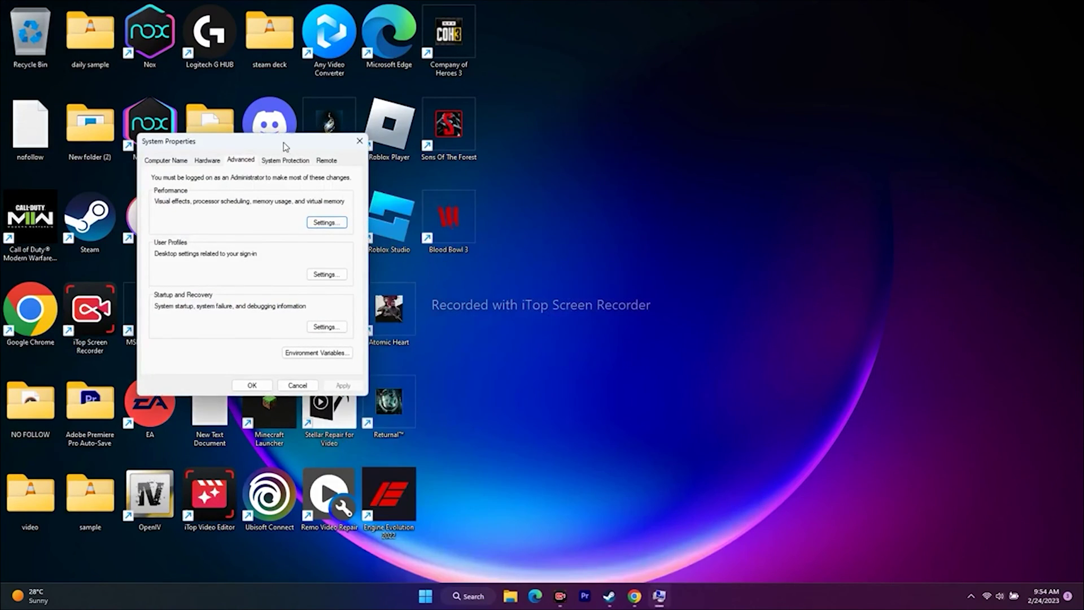
{"action": "left_click_drag", "start_coordinate": [279, 91], "coordinate": [778, 71]}
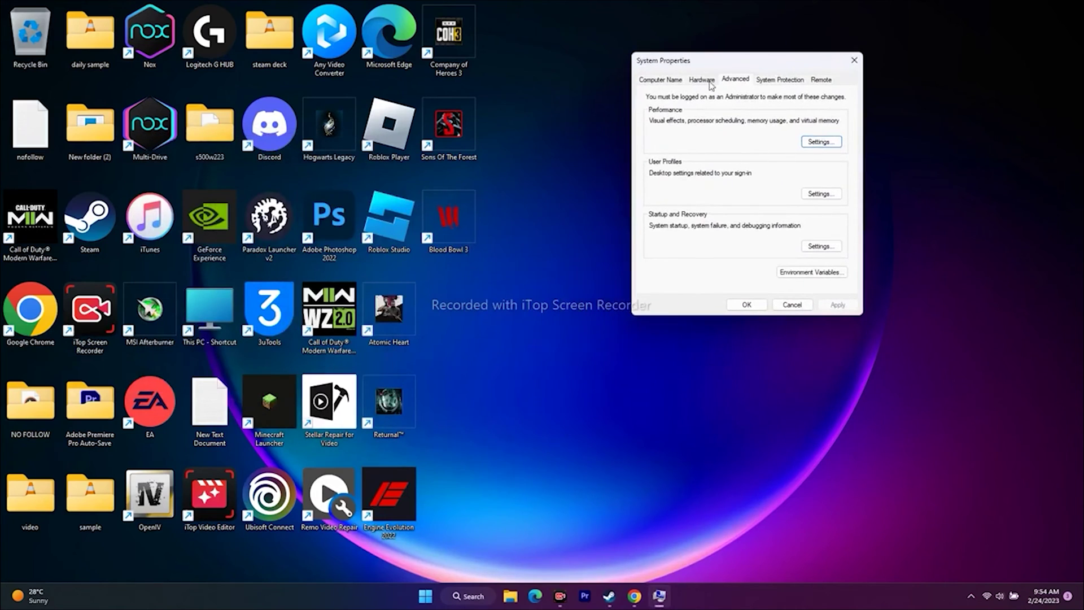
{"action": "left_click", "coordinate": [821, 141]}
{"action": "left_click", "coordinate": [716, 124]}
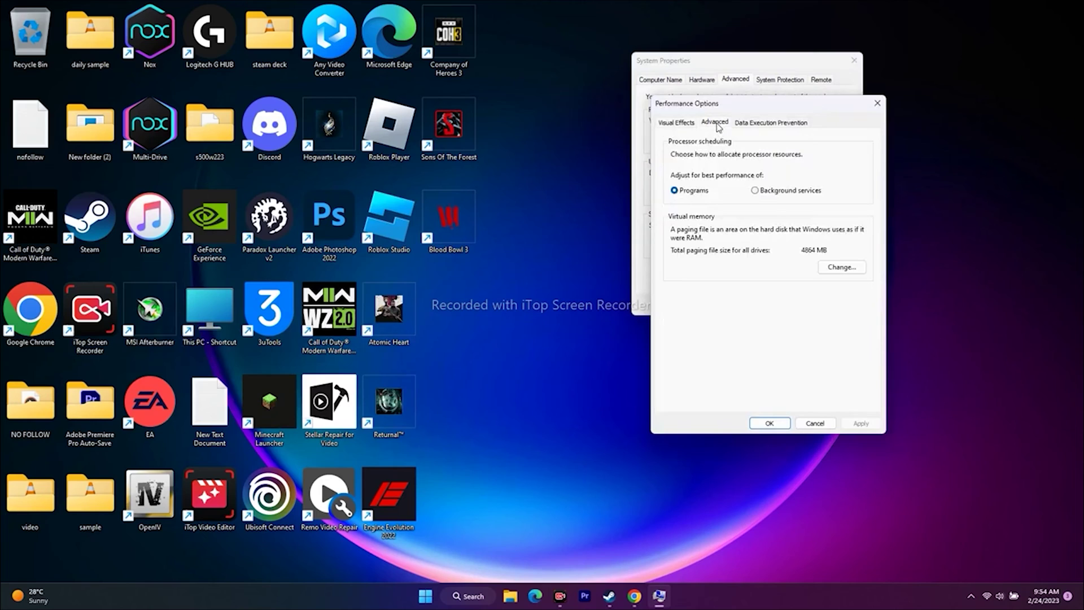
{"action": "left_click", "coordinate": [842, 267]}
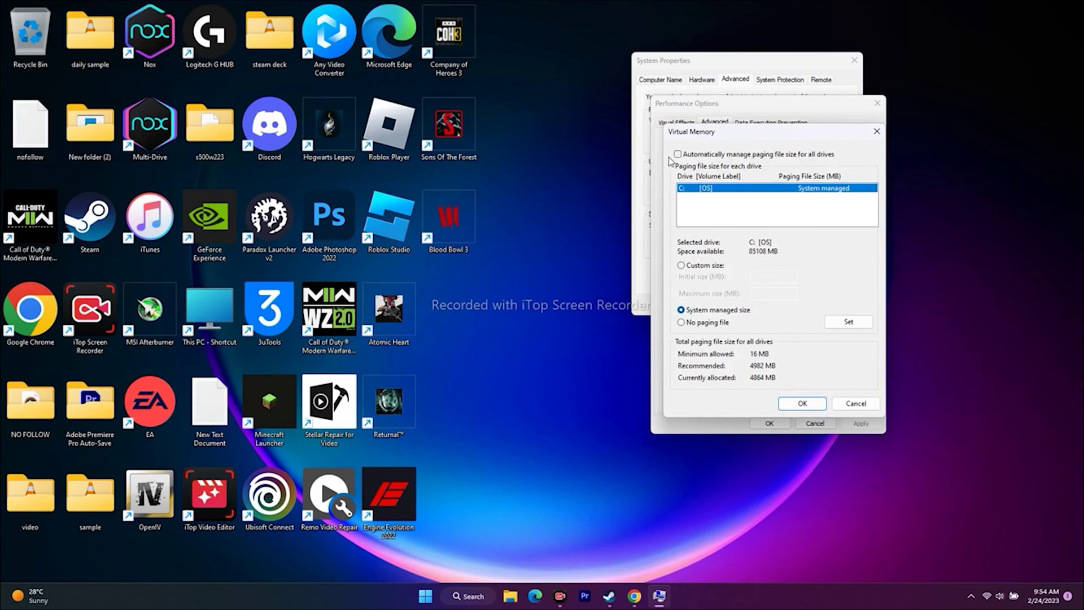
- Toggle automatic paging file management on and back off, and select a custom size for the C: drive
{"action": "left_click", "coordinate": [690, 156]}
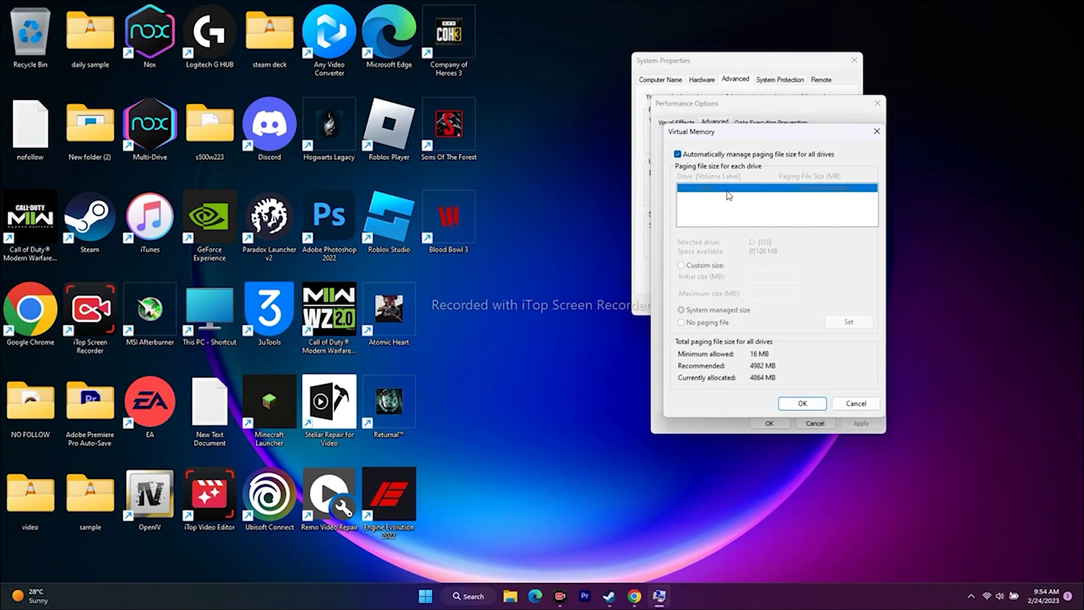
{"action": "left_click", "coordinate": [680, 155]}
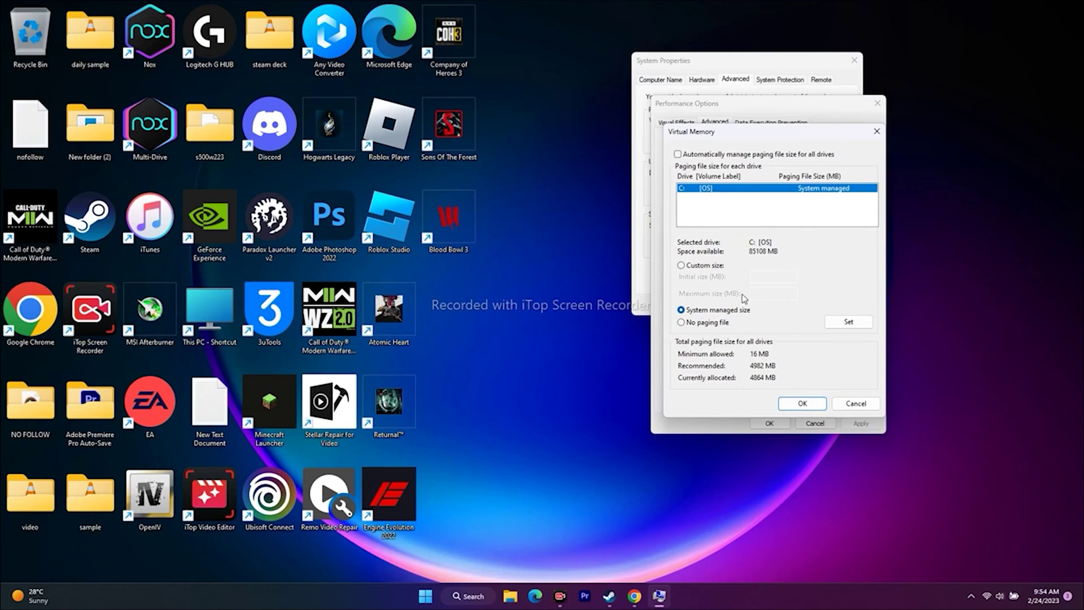
{"action": "left_click", "coordinate": [681, 265]}
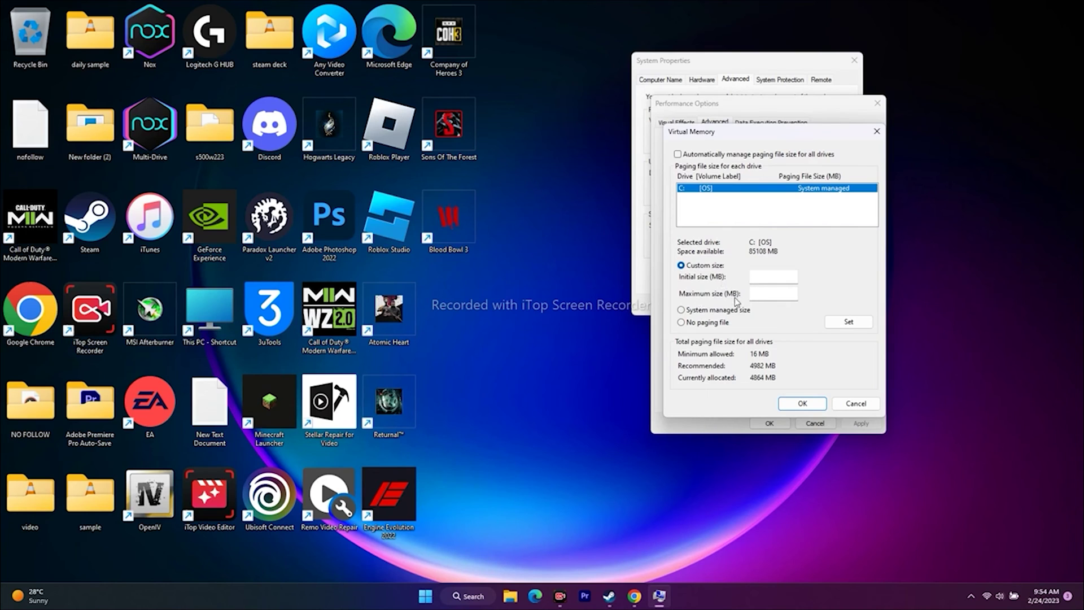
- Look up the installed RAM in the device specifications of Windows Settings
{"action": "left_click", "coordinate": [468, 598]}
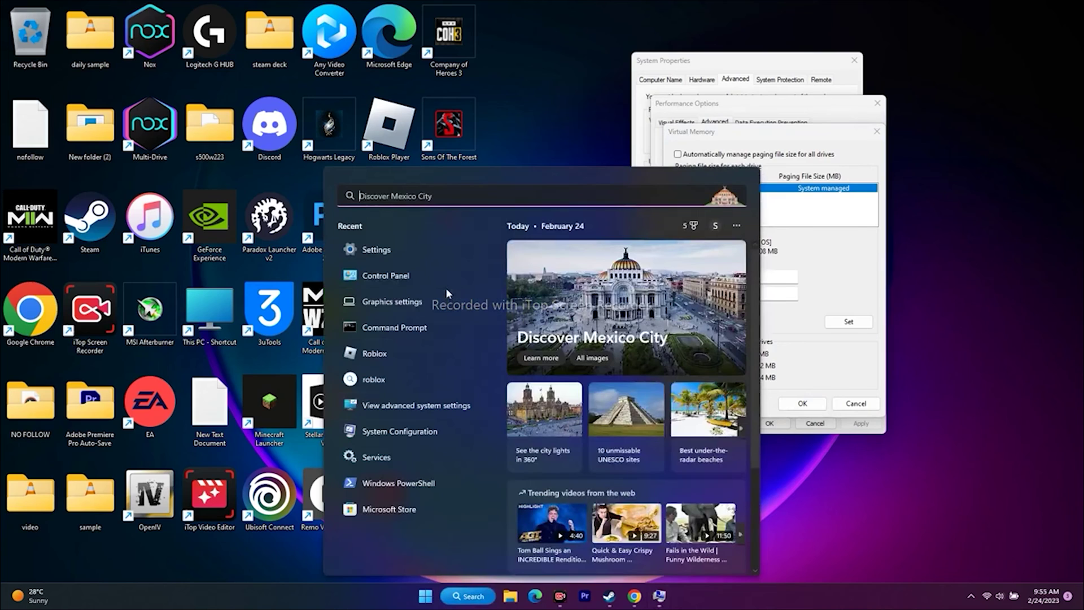
{"action": "left_click", "coordinate": [374, 249]}
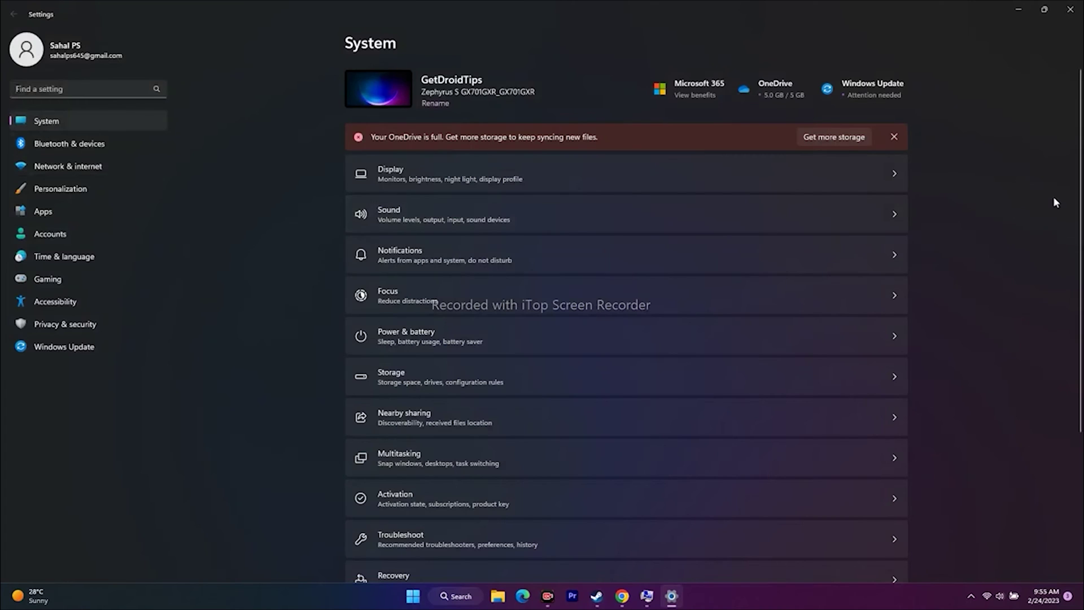
{"action": "scroll", "coordinate": [1051, 198], "scroll_direction": "down", "scroll_amount": 5}
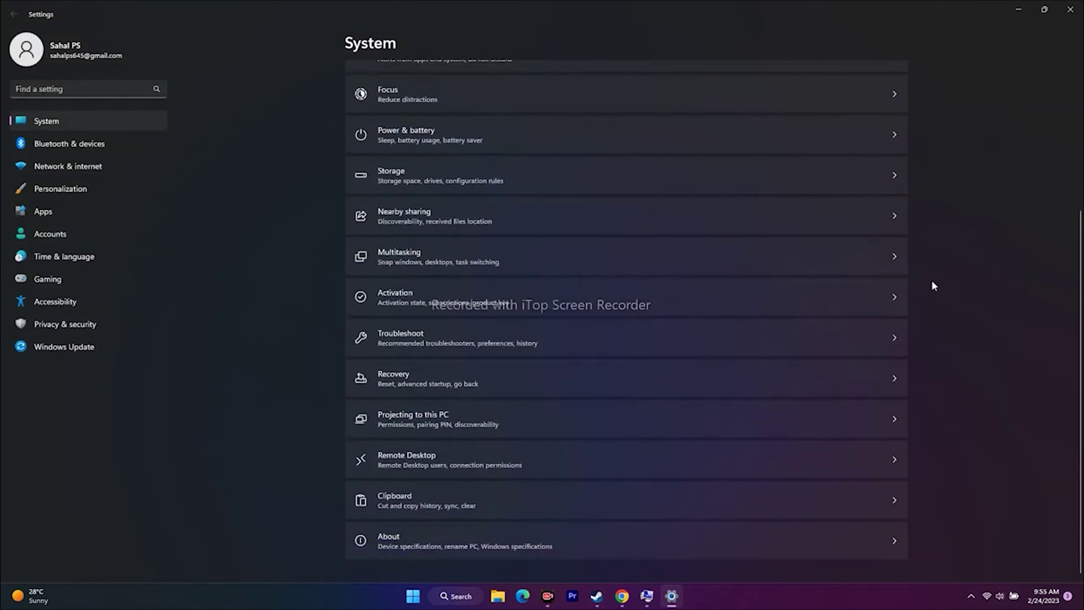
{"action": "left_click", "coordinate": [408, 534]}
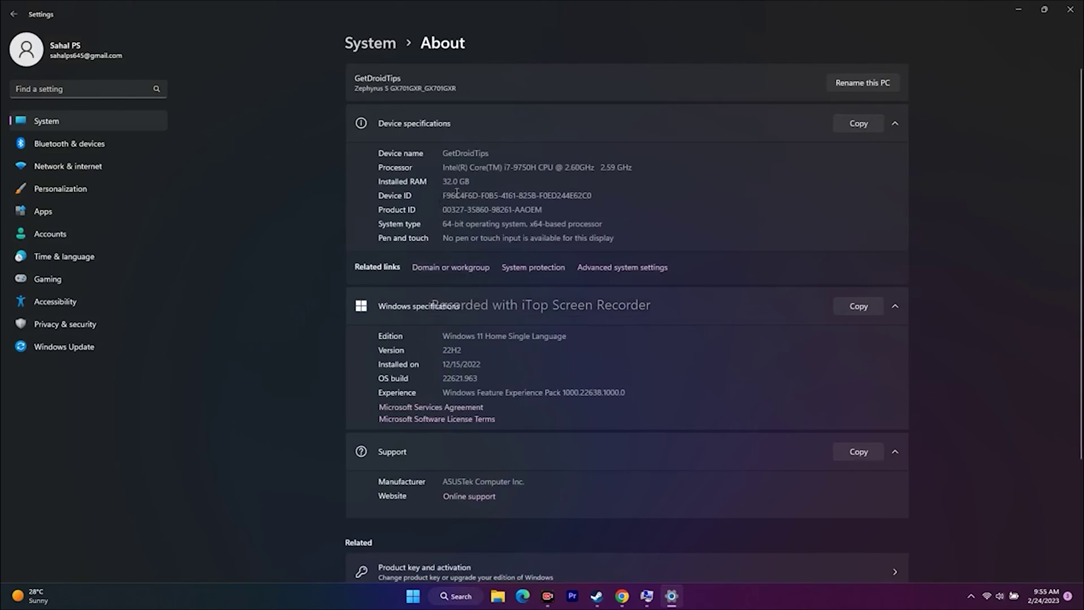
{"action": "left_click_drag", "start_coordinate": [480, 182], "coordinate": [443, 181]}
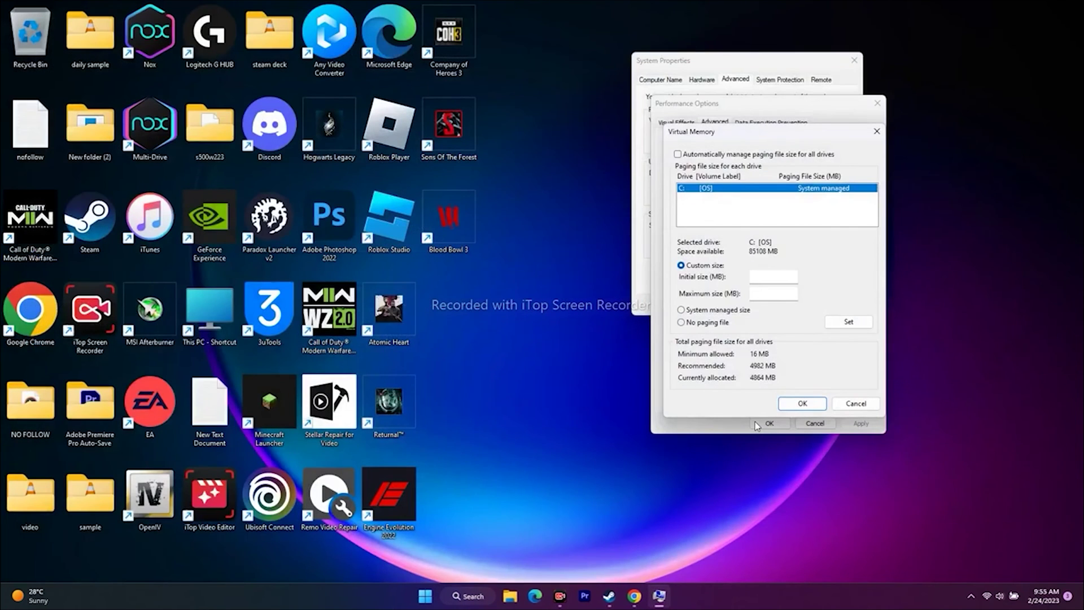
- Open Calculator and multiply 32 by 1024 to convert the RAM size to megabytes
{"action": "left_click", "coordinate": [480, 599]}
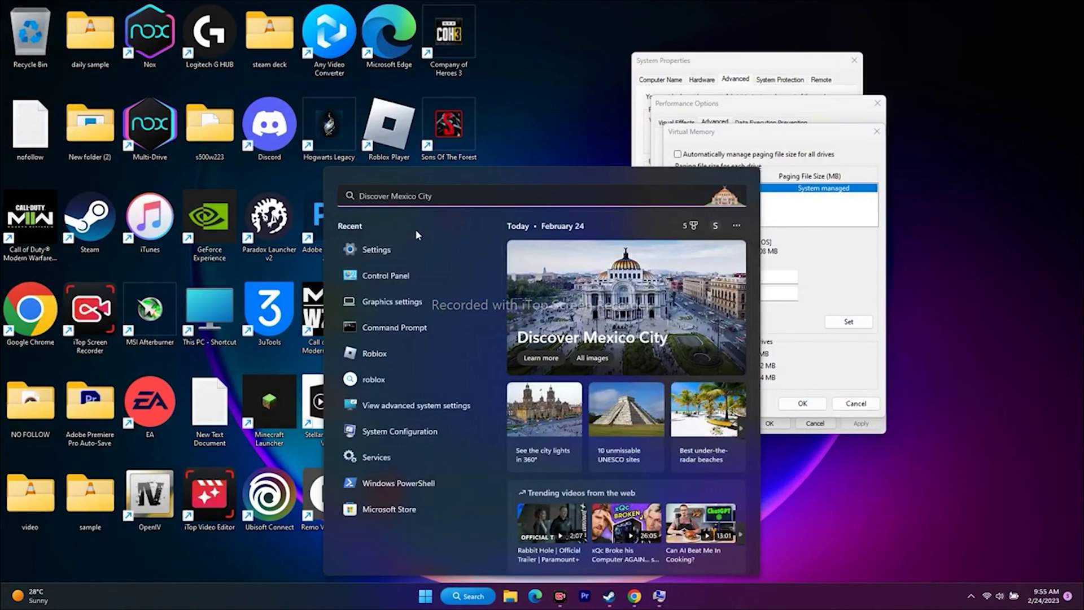
{"action": "type", "text": "CA"}
{"action": "left_click", "coordinate": [418, 277]}
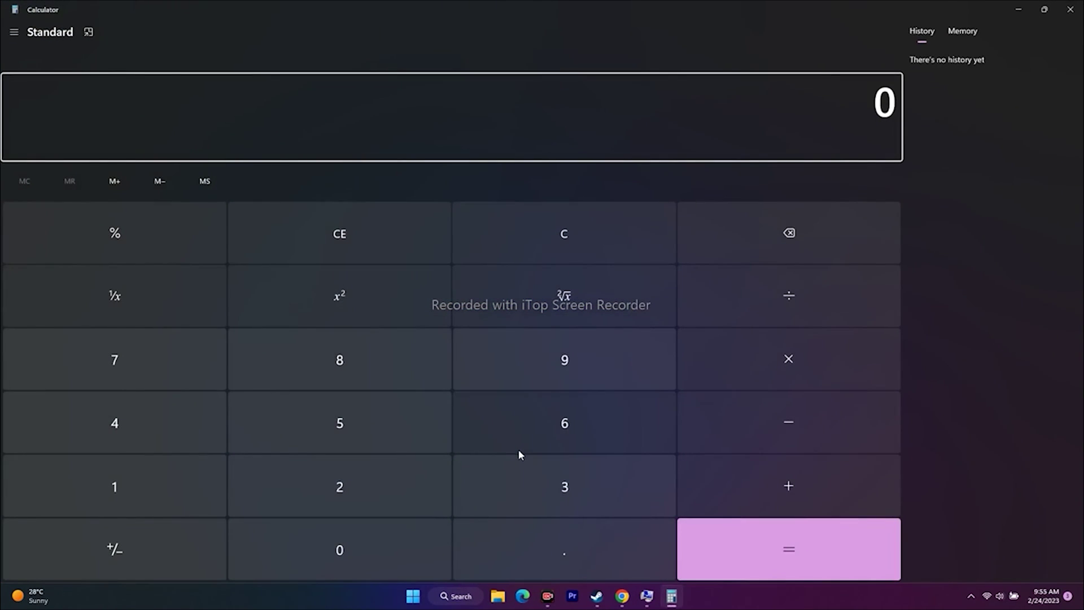
{"action": "left_click", "coordinate": [548, 496]}
{"action": "left_click", "coordinate": [391, 487]}
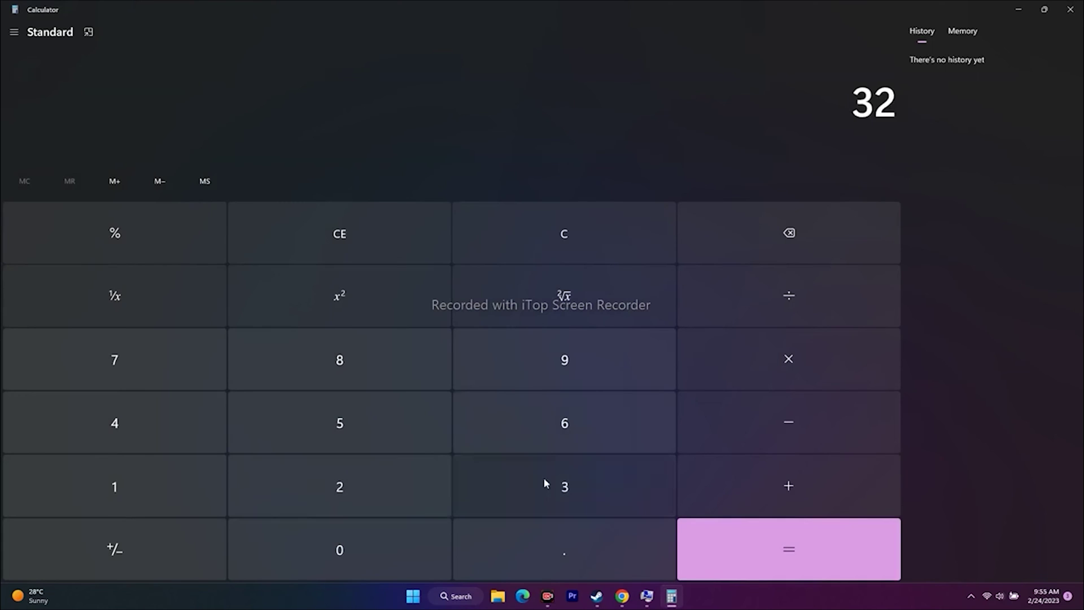
{"action": "left_click", "coordinate": [782, 362]}
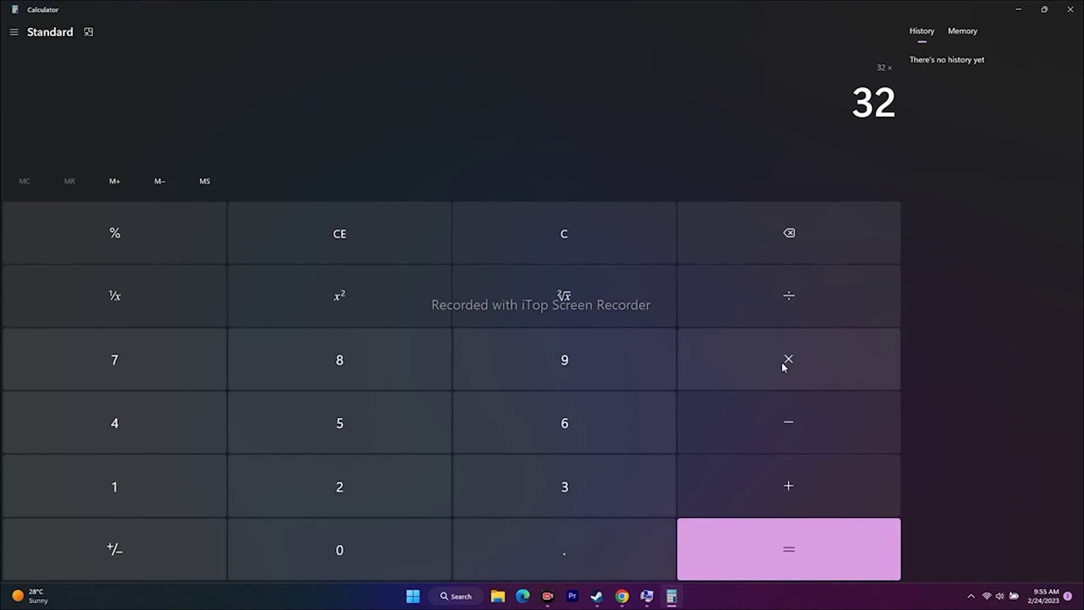
{"action": "left_click", "coordinate": [168, 487]}
{"action": "left_click", "coordinate": [338, 566]}
{"action": "left_click", "coordinate": [338, 507]}
{"action": "left_click", "coordinate": [191, 432]}
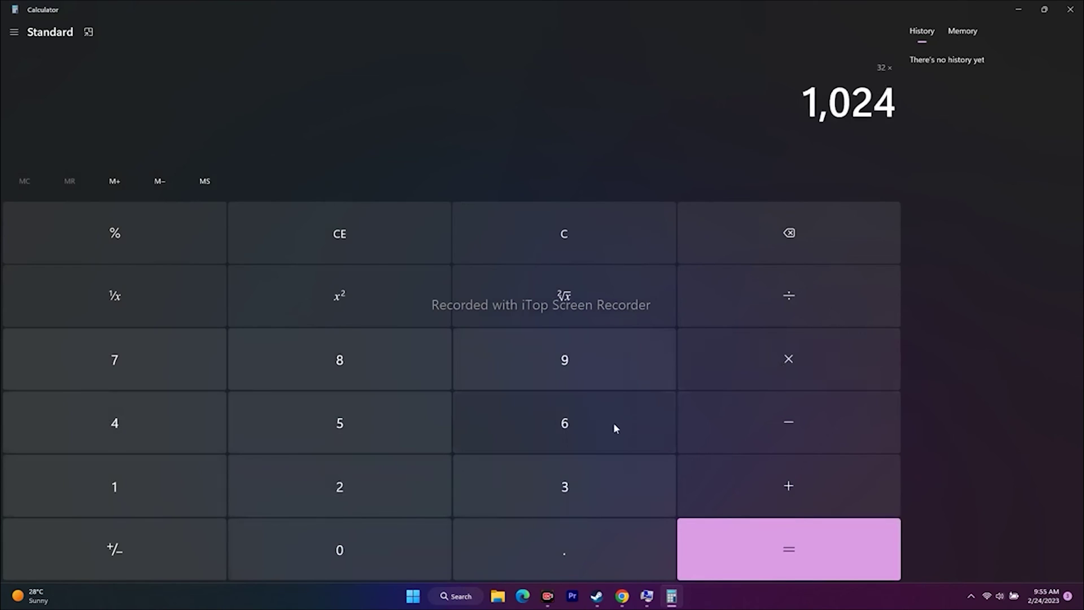
{"action": "left_click", "coordinate": [819, 548]}
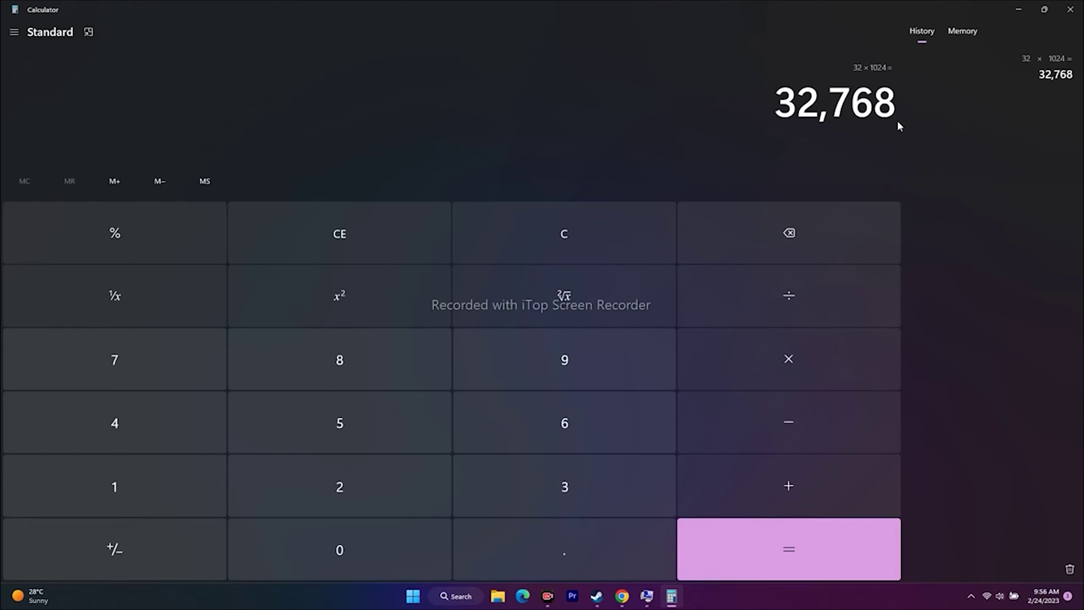
- Multiply the converted RAM size by 1.5 to get the initial paging file size
{"action": "left_click", "coordinate": [805, 354]}
{"action": "left_click", "coordinate": [189, 482]}
{"action": "left_click", "coordinate": [519, 528]}
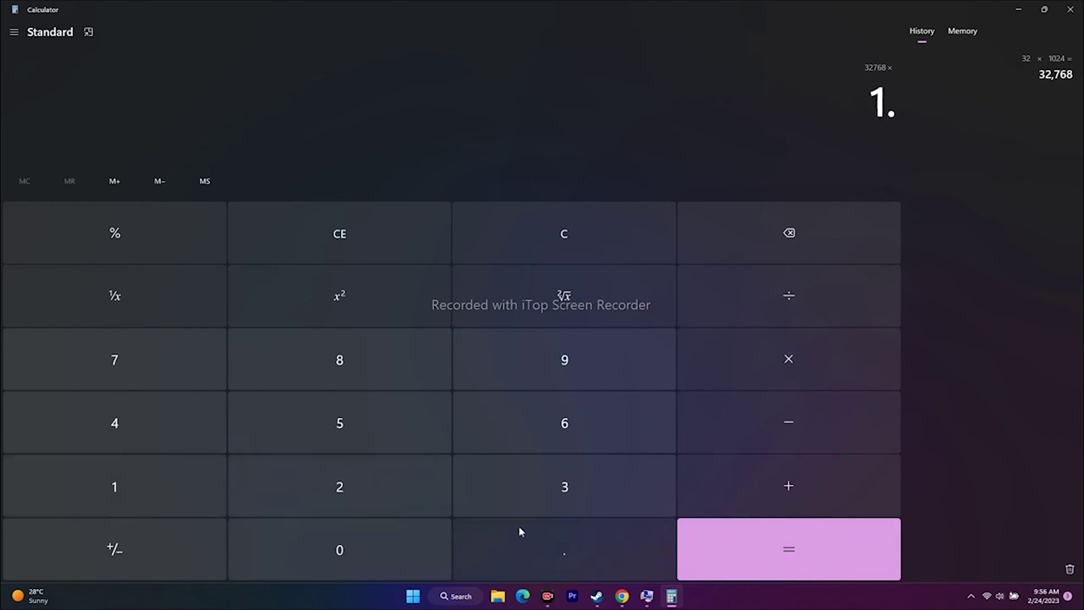
{"action": "left_click", "coordinate": [339, 423]}
{"action": "left_click", "coordinate": [779, 548]}
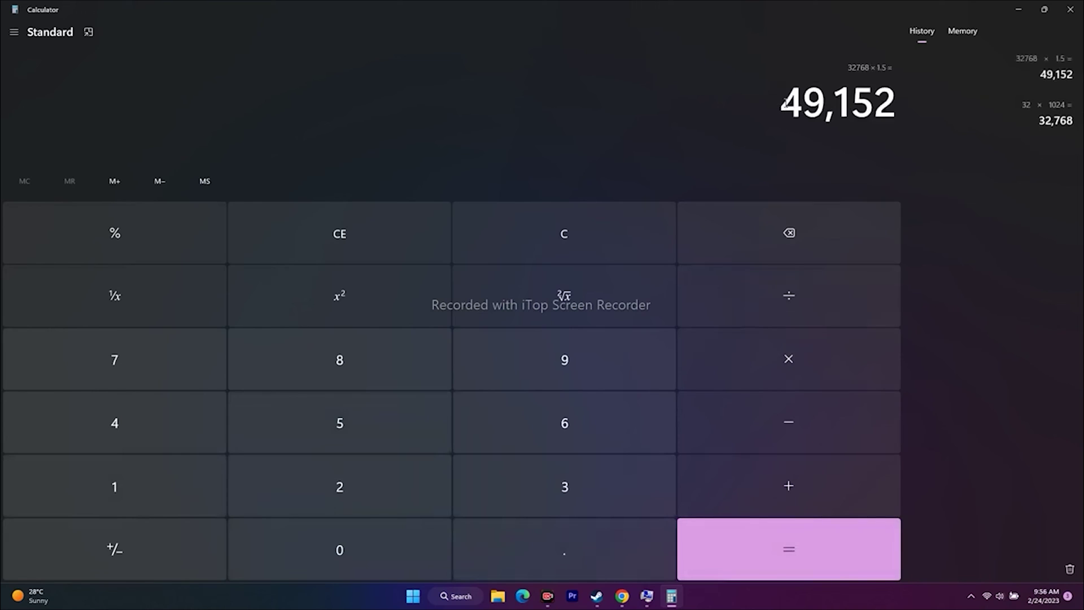
- Copy the calculated 49,152, minimize Calculator and paste the value as the initial paging file size
{"action": "left_click_drag", "start_coordinate": [782, 102], "coordinate": [905, 106]}
{"action": "key", "text": "ctrl+c"}
{"action": "right_click", "coordinate": [876, 109]}
{"action": "left_click", "coordinate": [898, 117]}
{"action": "left_click", "coordinate": [1018, 9]}
{"action": "right_click", "coordinate": [772, 276]}
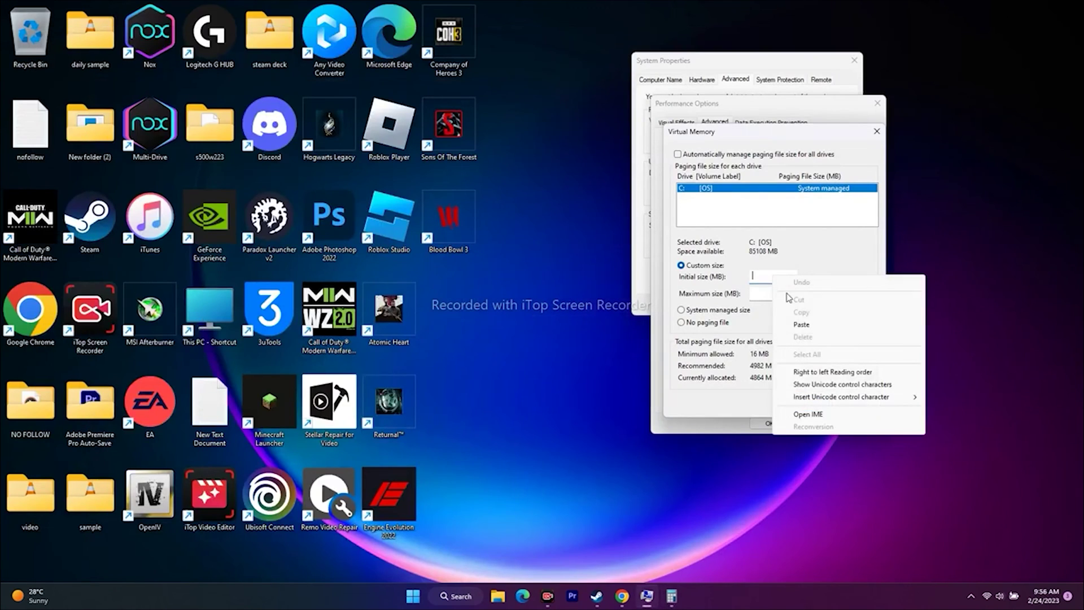
{"action": "left_click", "coordinate": [802, 324]}
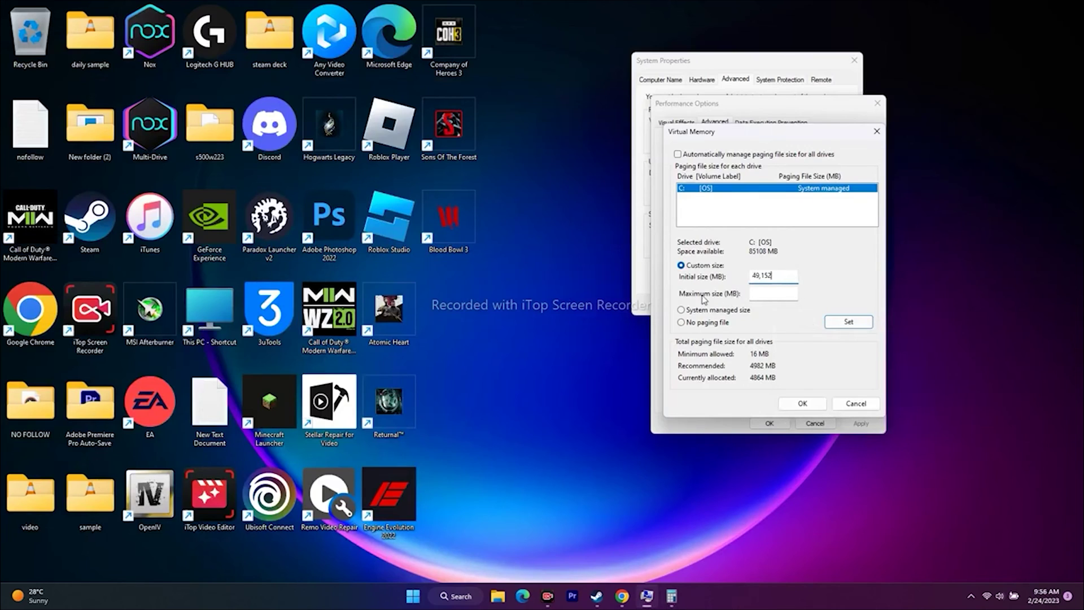
- Return to Calculator, clear the display and multiply 32 by 1024 for the maximum size calculation
{"action": "left_click", "coordinate": [770, 293]}
{"action": "left_click", "coordinate": [671, 596]}
{"action": "left_click", "coordinate": [330, 243]}
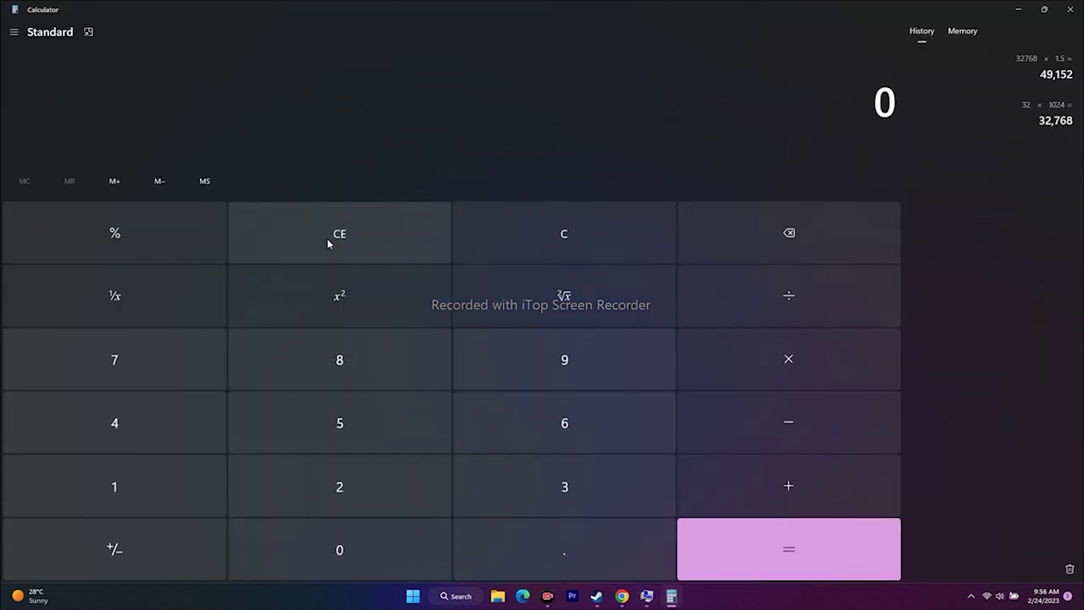
{"action": "left_click", "coordinate": [560, 499]}
{"action": "left_click", "coordinate": [405, 483]}
{"action": "left_click", "coordinate": [697, 346]}
{"action": "left_click", "coordinate": [208, 507]}
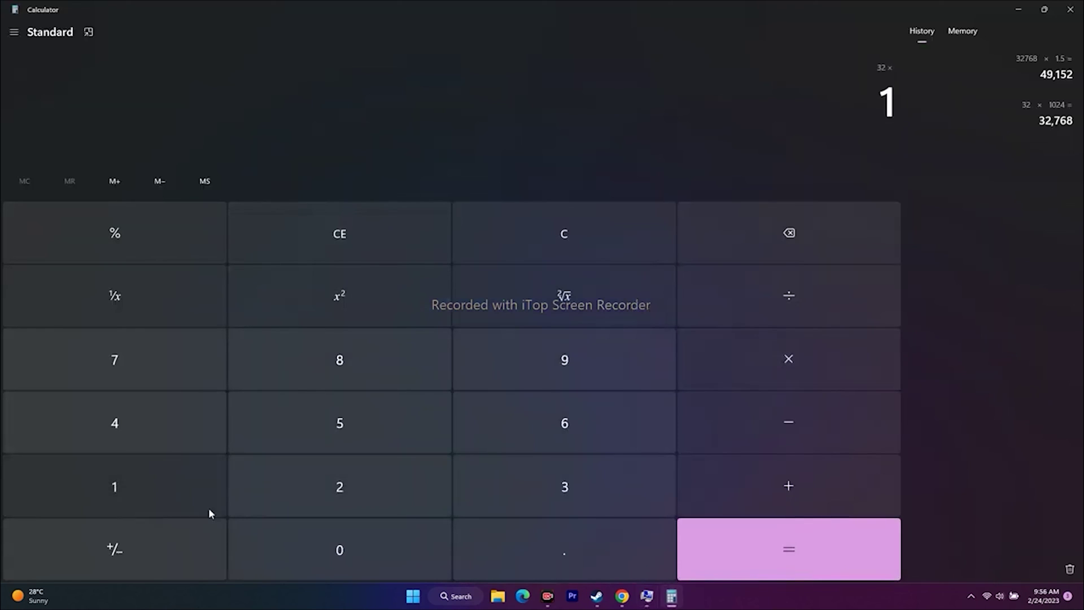
{"action": "left_click", "coordinate": [294, 536]}
{"action": "left_click", "coordinate": [336, 492]}
{"action": "left_click", "coordinate": [186, 429]}
{"action": "left_click", "coordinate": [729, 534]}
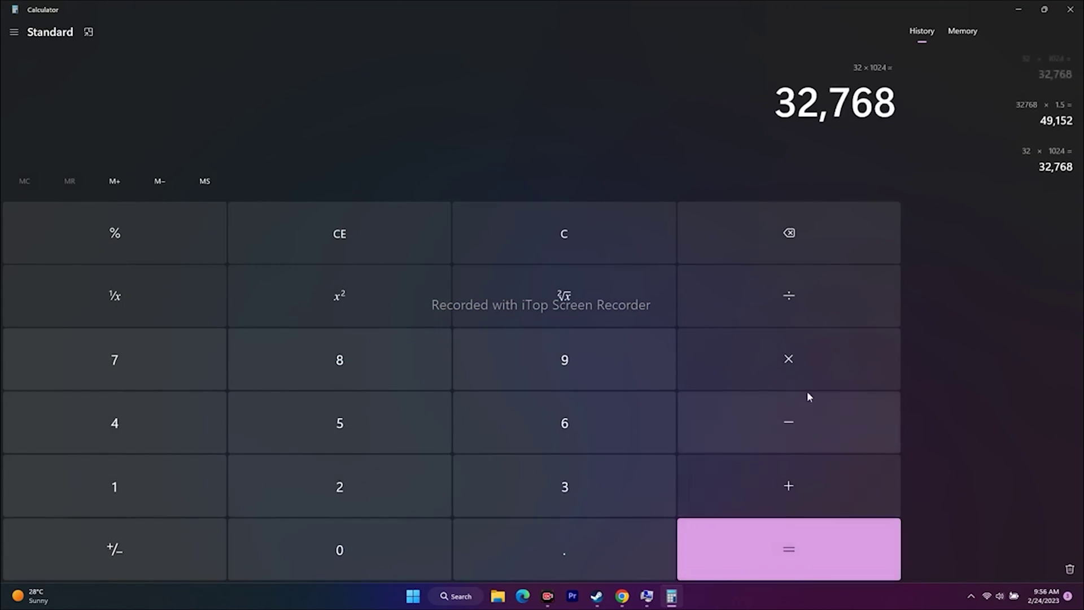
- Multiply the RAM size in megabytes by 3 to get the maximum paging file size
{"action": "left_click", "coordinate": [804, 351]}
{"action": "left_click", "coordinate": [631, 491]}
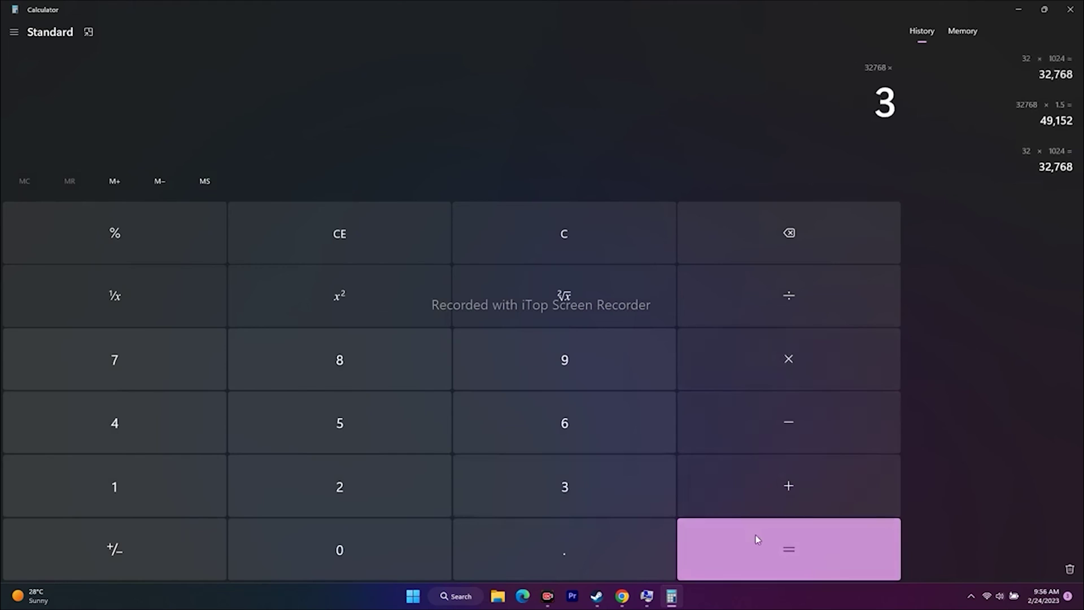
{"action": "left_click", "coordinate": [756, 534]}
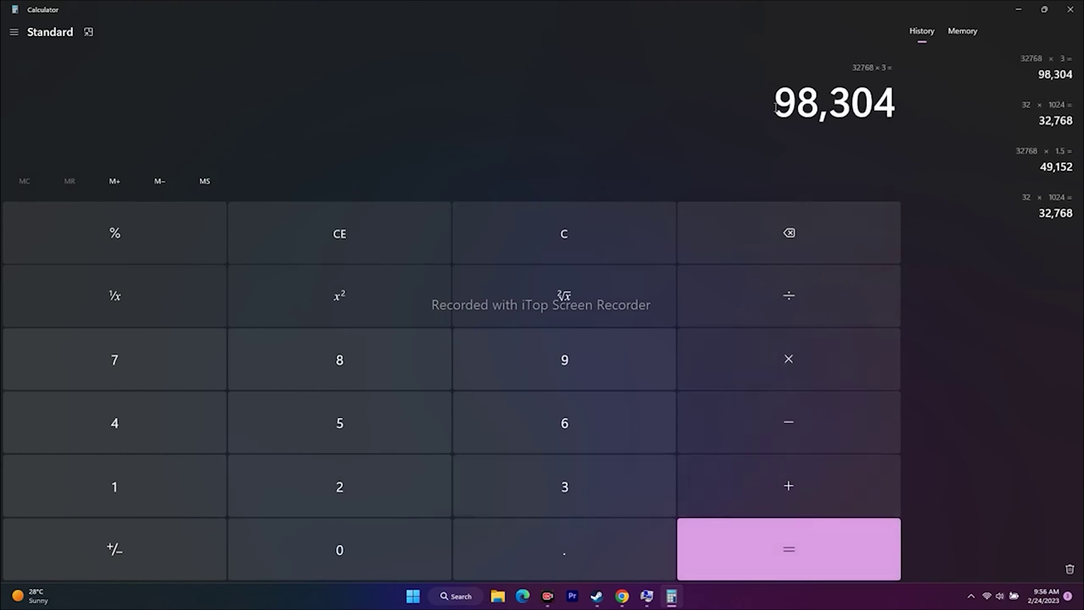
- Copy the calculated 98,304, minimize Calculator and paste the value as the maximum paging file size
{"action": "left_click_drag", "start_coordinate": [776, 105], "coordinate": [902, 112]}
{"action": "key", "text": "ctrl+c"}
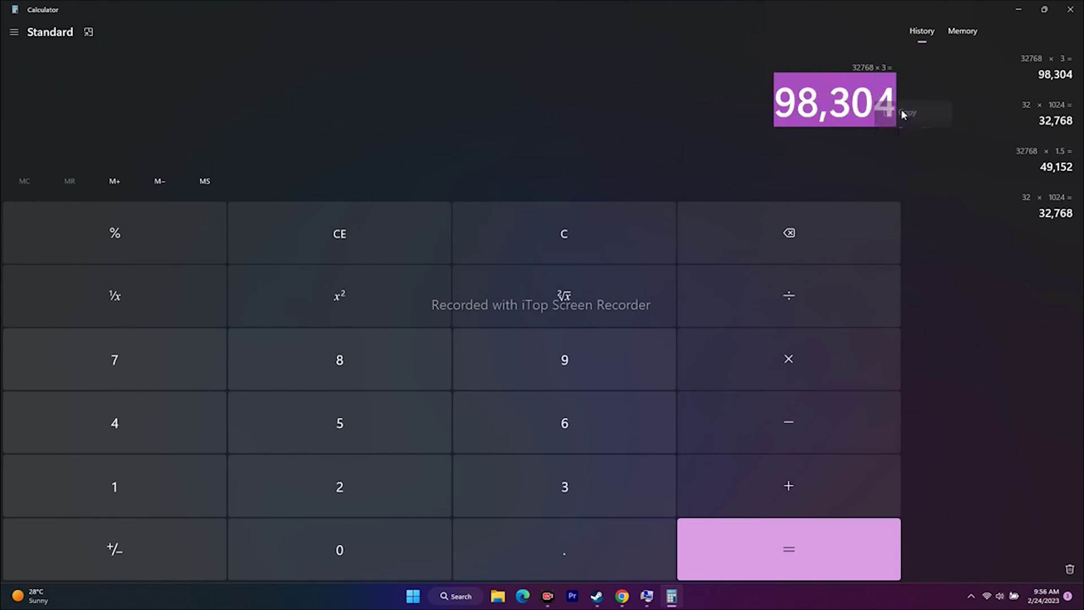
{"action": "left_click", "coordinate": [904, 112]}
{"action": "left_click", "coordinate": [1018, 9]}
{"action": "right_click", "coordinate": [769, 291]}
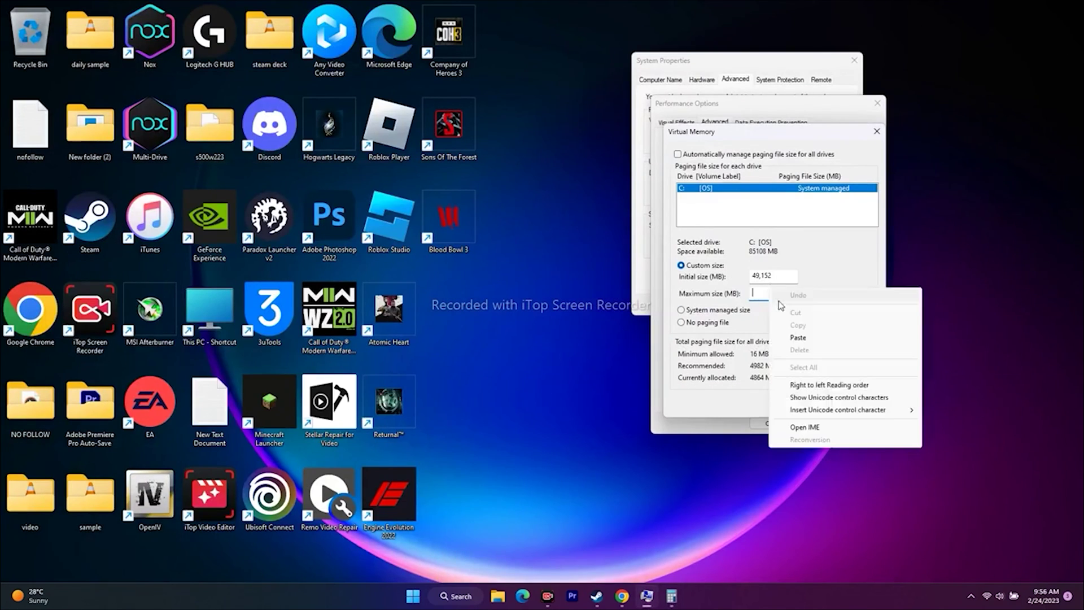
{"action": "left_click", "coordinate": [798, 338]}
- Accept the virtual memory dialog, cancel Performance Options and close System Properties
{"action": "left_click", "coordinate": [812, 405]}
{"action": "left_click", "coordinate": [817, 427]}
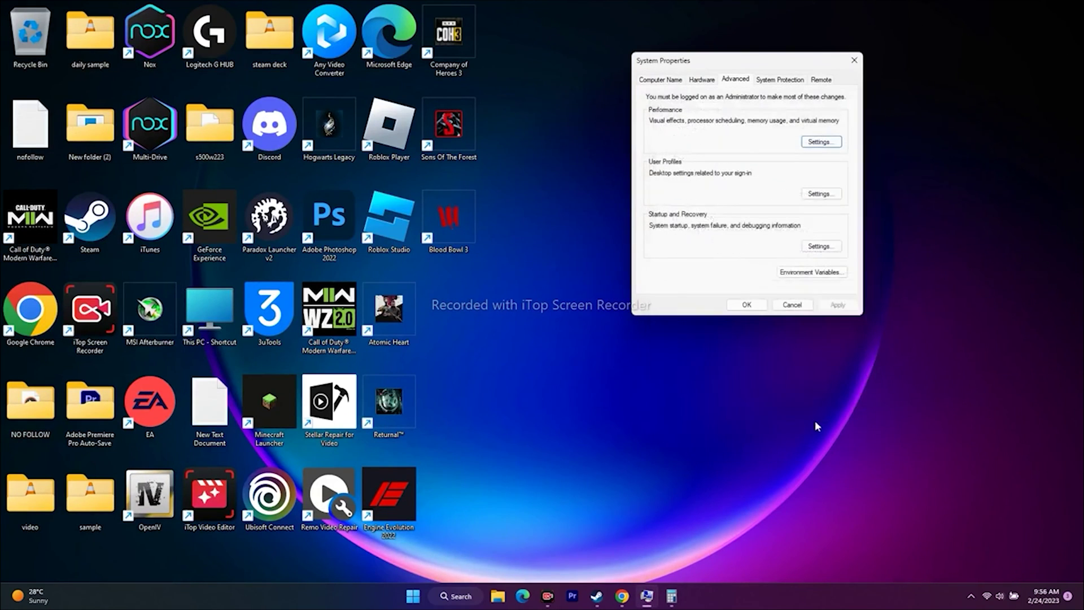
{"action": "left_click", "coordinate": [854, 60]}
- Switch to Chrome and view the Media Feature Packs by Windows version on the Microsoft support page
{"action": "left_click", "coordinate": [609, 596]}
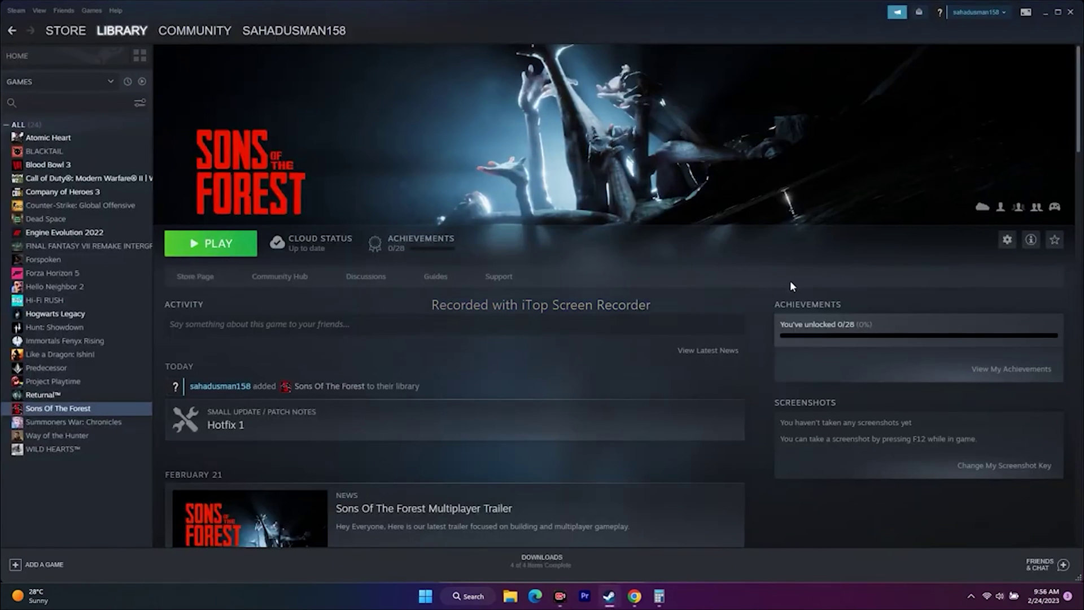
{"action": "left_click", "coordinate": [1044, 13]}
{"action": "mouse_move", "coordinate": [634, 596]}
{"action": "left_click", "coordinate": [693, 540]}
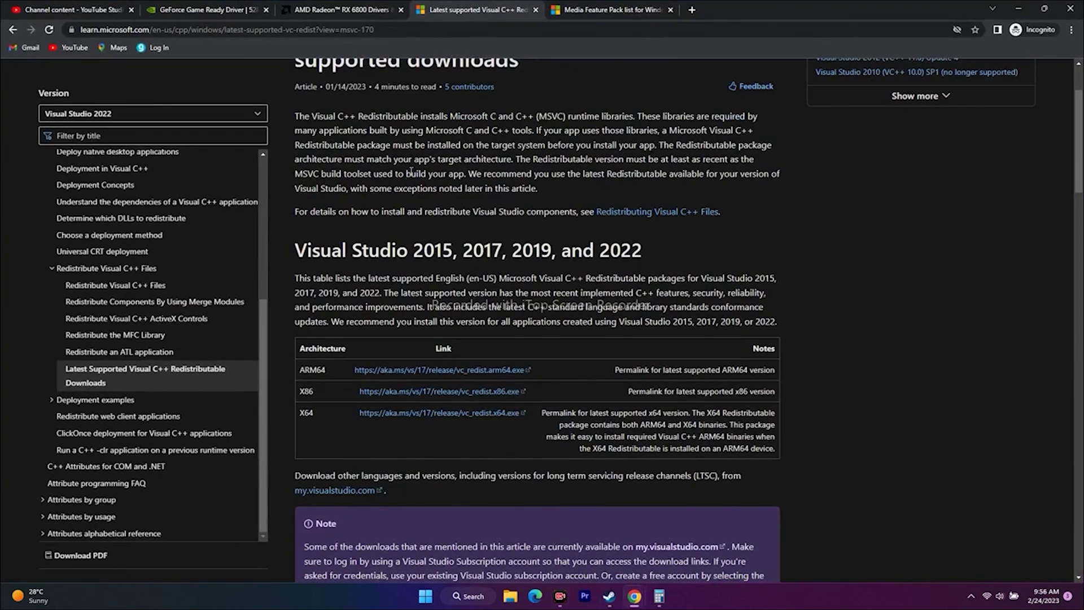
{"action": "left_click", "coordinate": [575, 9]}
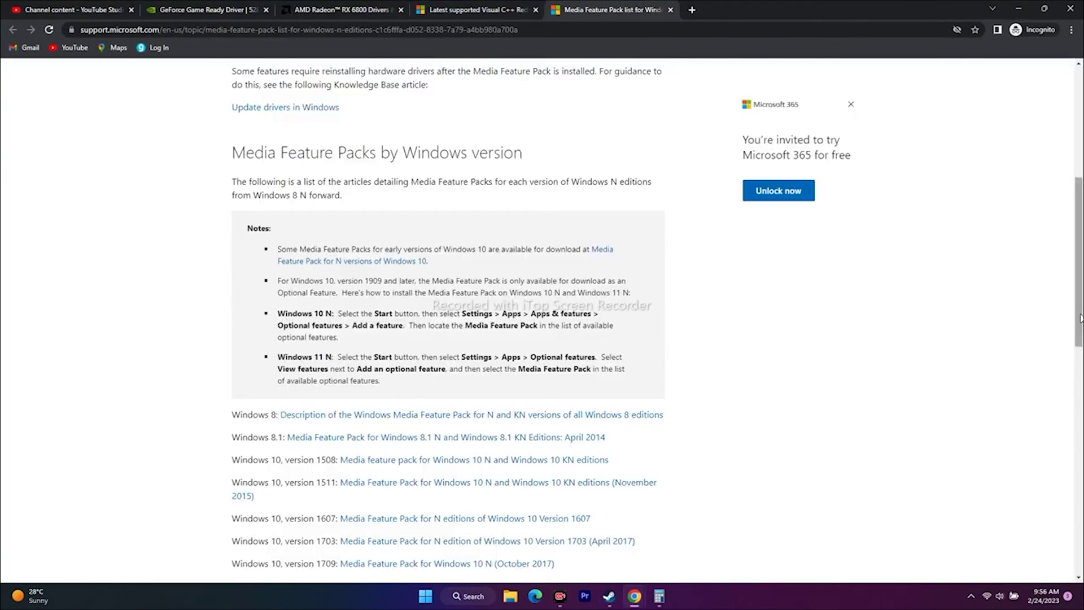
{"action": "scroll", "coordinate": [1032, 317], "scroll_direction": "up", "scroll_amount": 5}
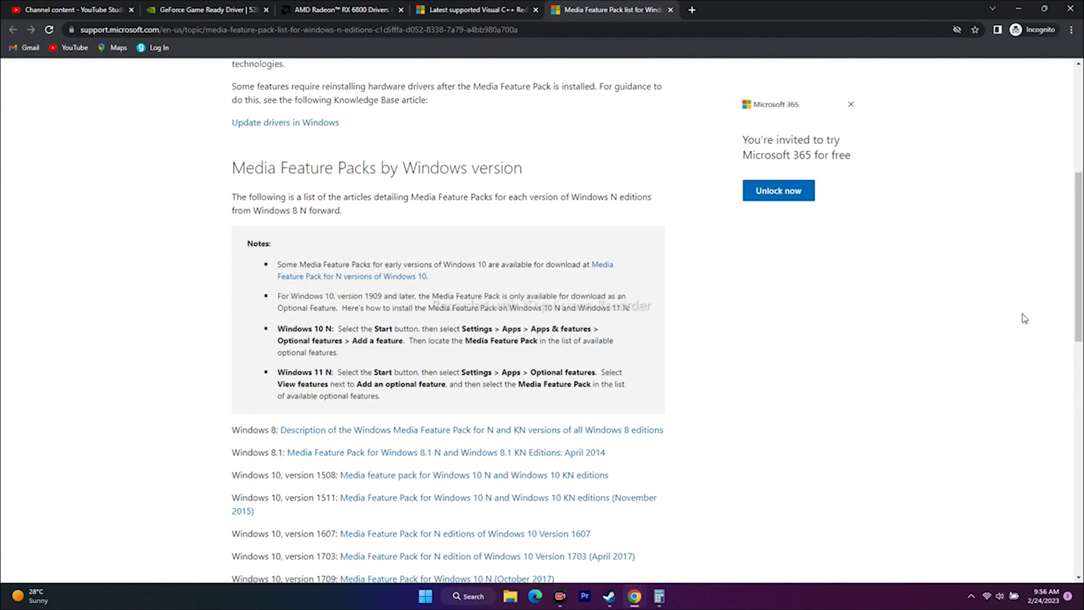
- Review the Windows 10 N and Windows 11 N installation notes and the list of Media Feature Packs by Windows version
{"action": "scroll", "coordinate": [1025, 319], "scroll_direction": "down", "scroll_amount": 9}
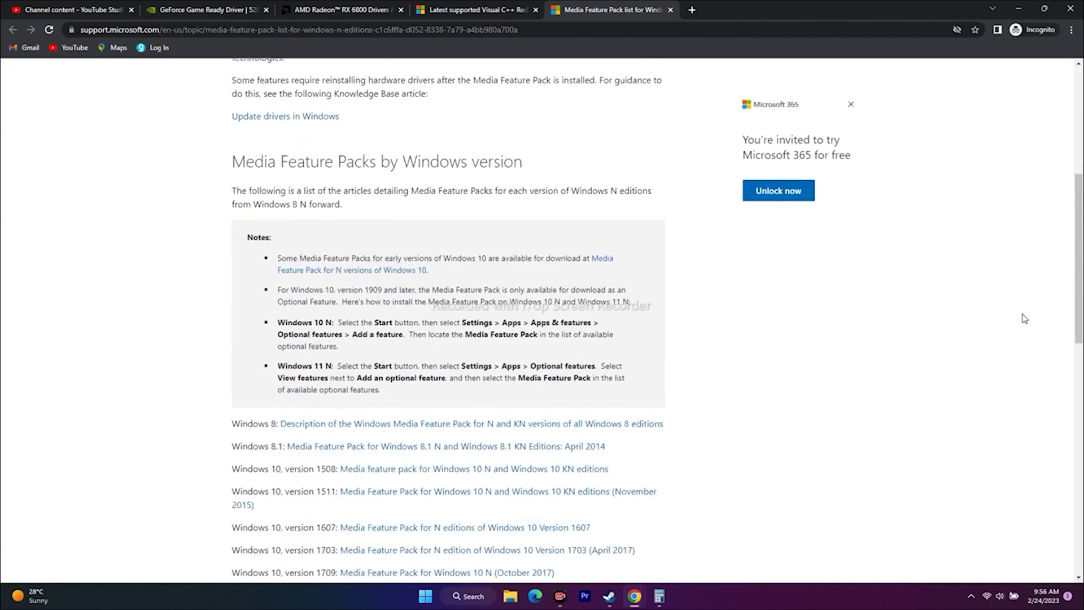
{"action": "scroll", "coordinate": [1025, 318], "scroll_direction": "up", "scroll_amount": 1}
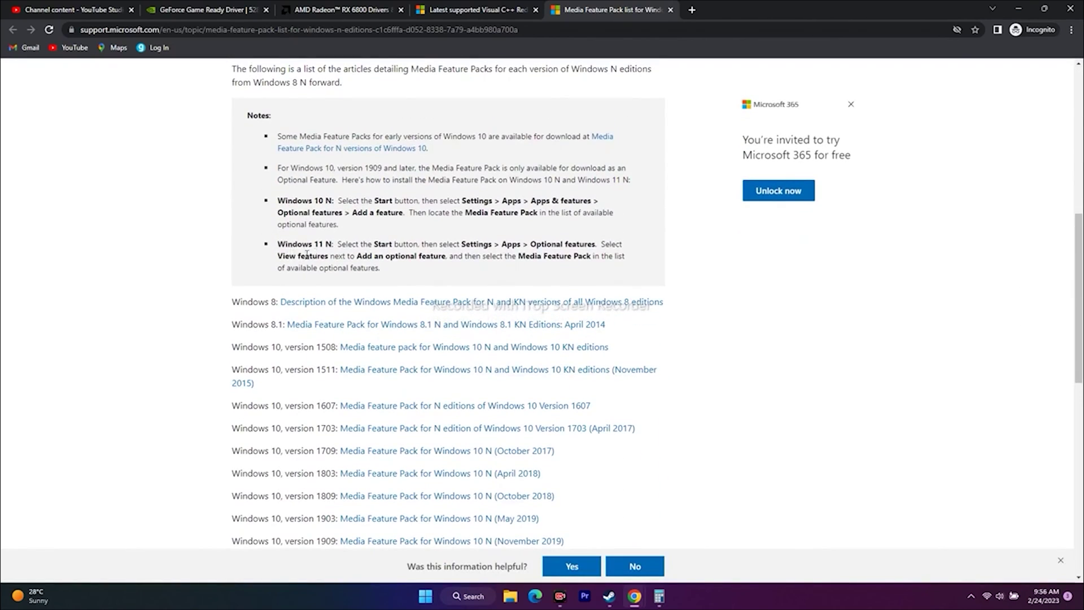
{"action": "scroll", "coordinate": [636, 319], "scroll_direction": "up", "scroll_amount": 2}
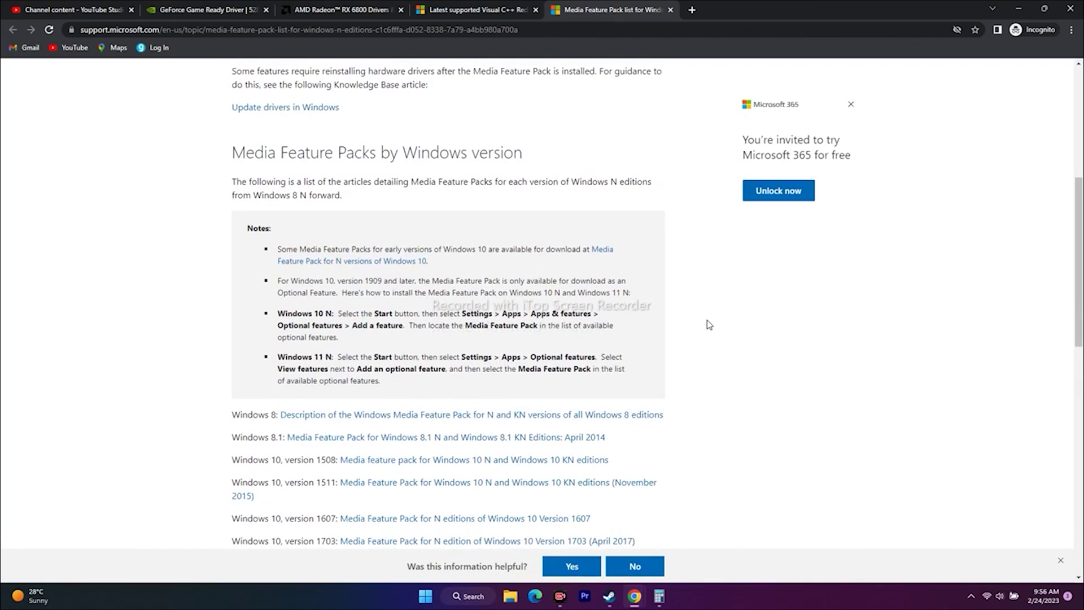
{"action": "scroll", "coordinate": [707, 324], "scroll_direction": "down", "scroll_amount": 2}
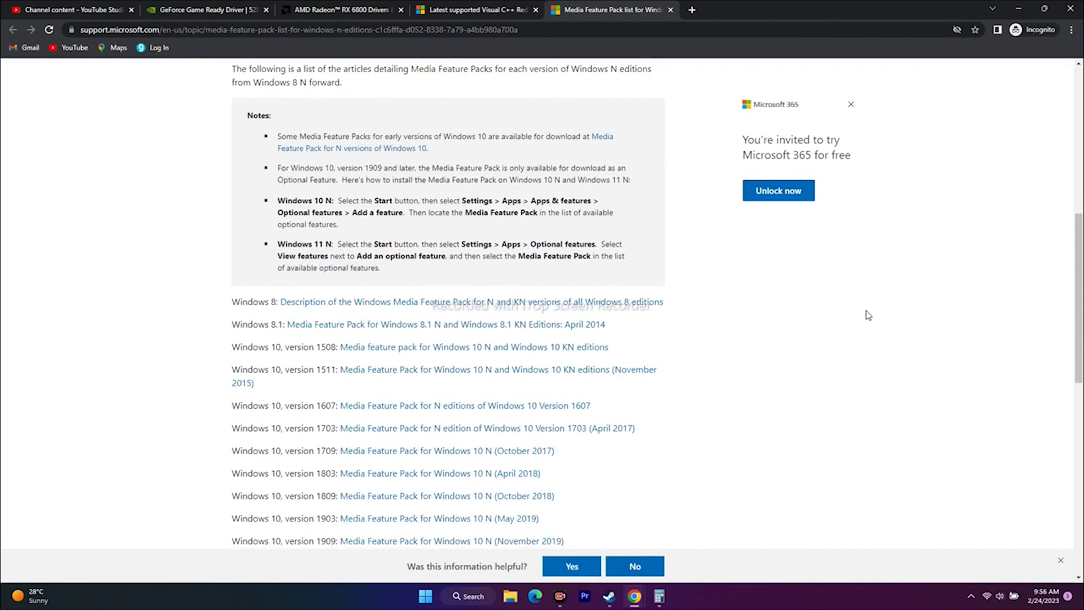
- Minimize Chrome and open the Apps category in Windows Settings
{"action": "left_click", "coordinate": [1018, 8]}
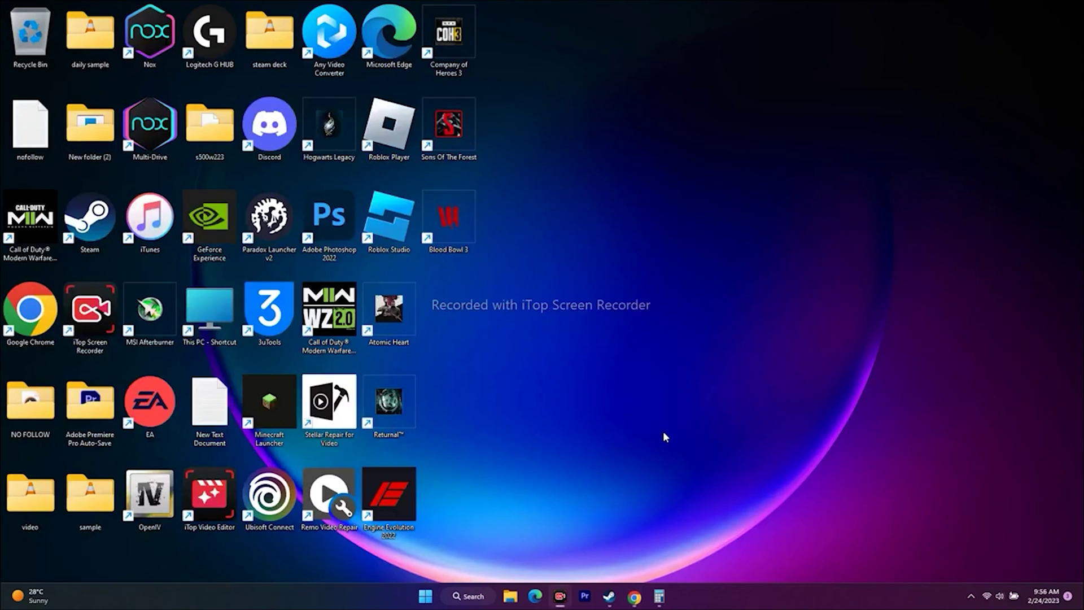
{"action": "left_click", "coordinate": [467, 596]}
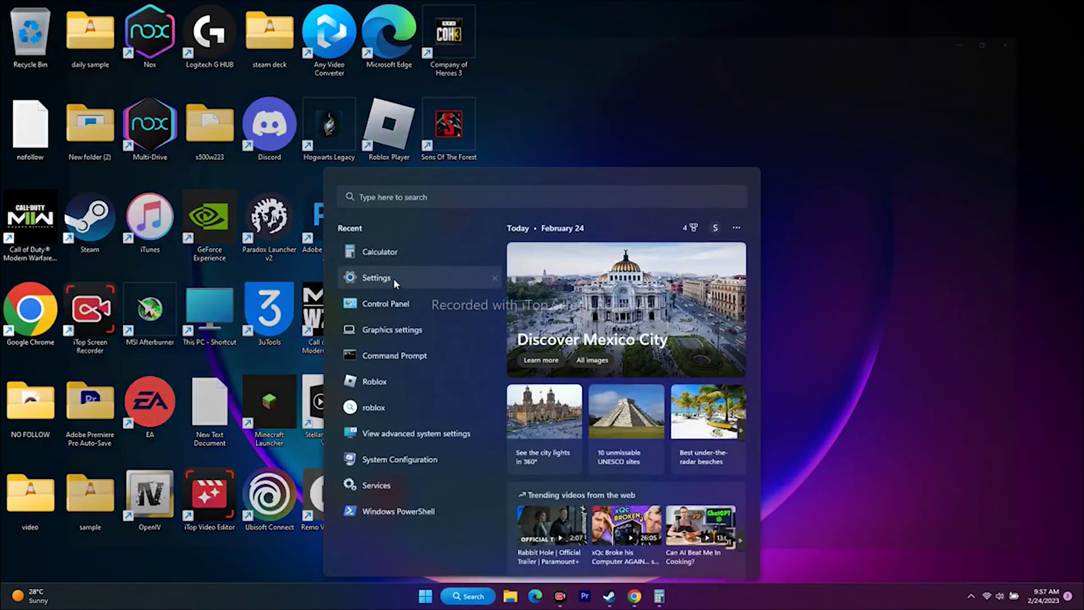
{"action": "left_click", "coordinate": [393, 278]}
{"action": "left_click", "coordinate": [43, 211]}
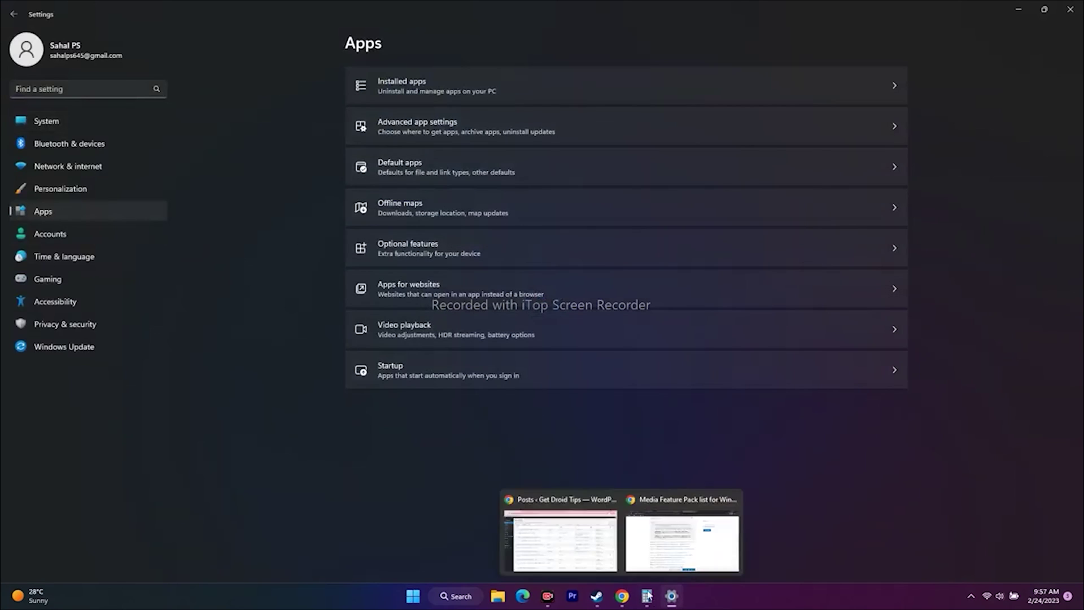
- Switch to Chrome to recheck the Media Feature Pack instructions, and return to the Apps page in Windows Settings
{"action": "left_click", "coordinate": [671, 597]}
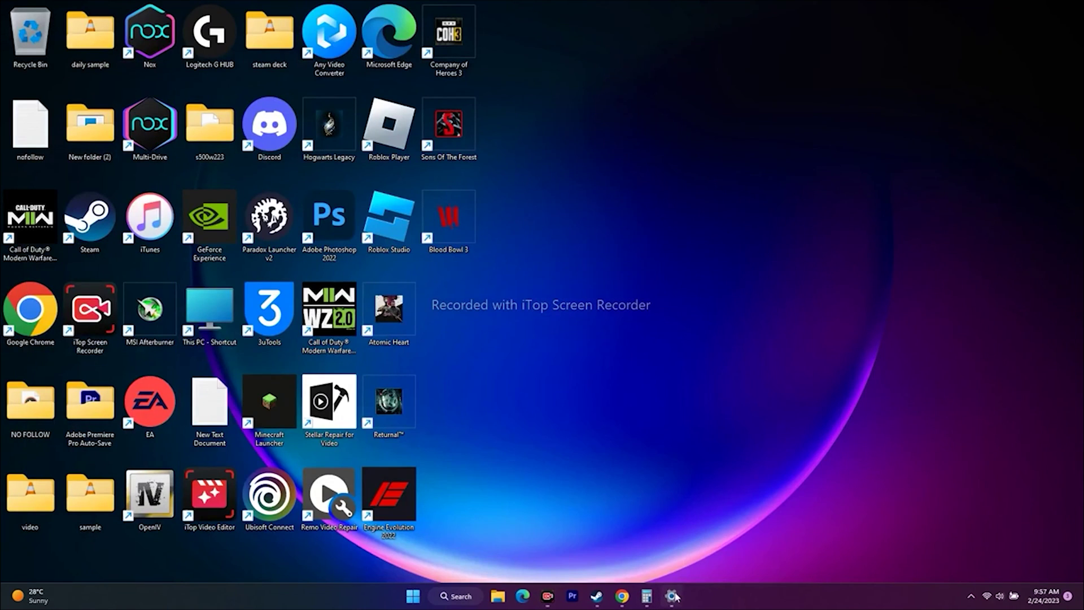
{"action": "left_click", "coordinate": [623, 600]}
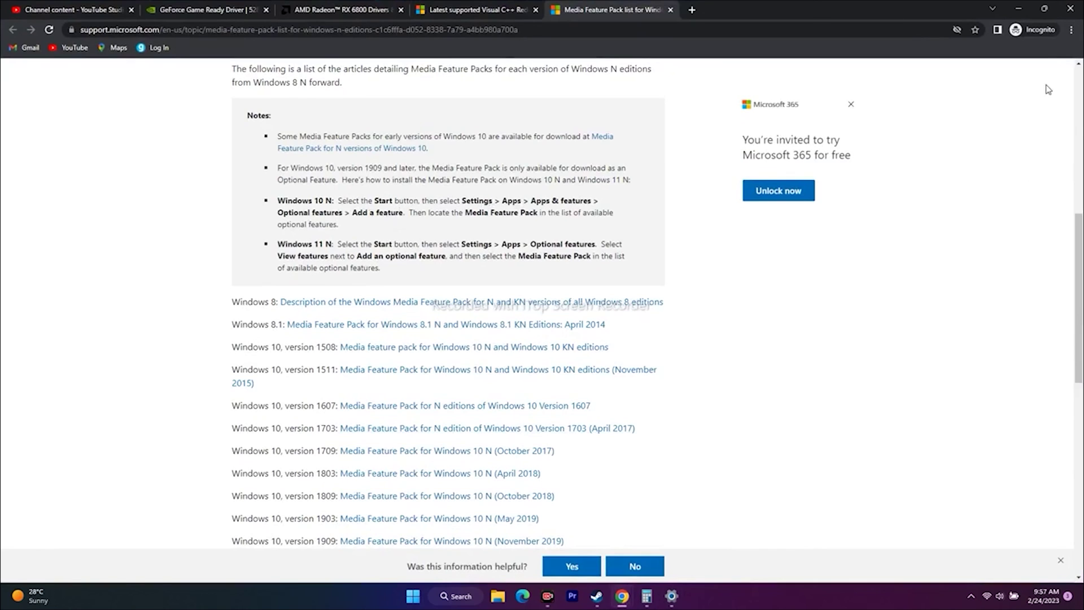
{"action": "left_click", "coordinate": [1029, 10]}
{"action": "left_click", "coordinate": [671, 596]}
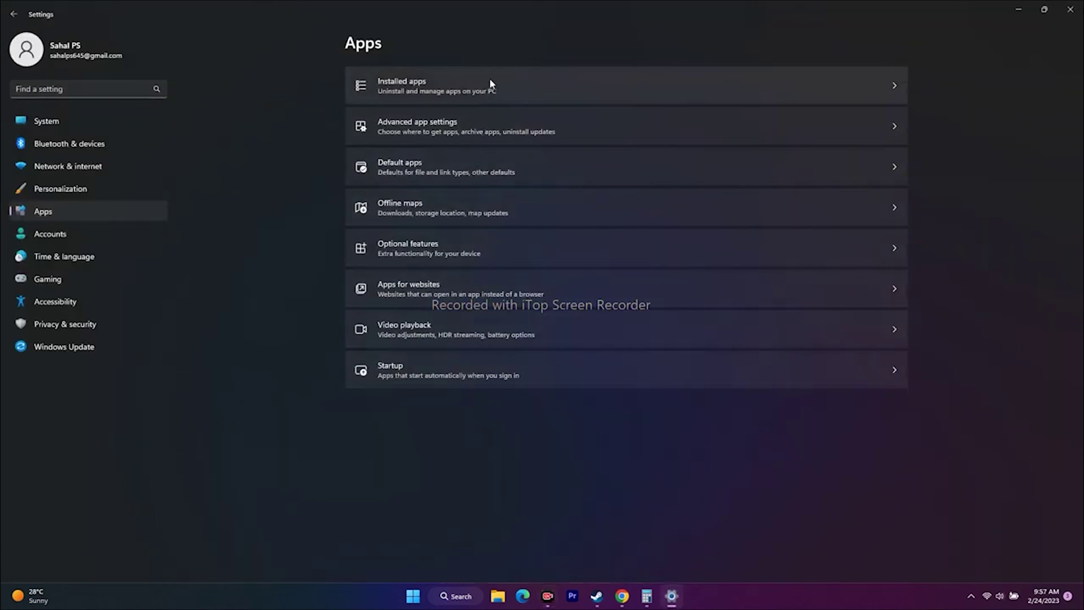
- Open Optional features, search the features available to add for "MEDI" and cancel the dialog
{"action": "left_click", "coordinate": [449, 237]}
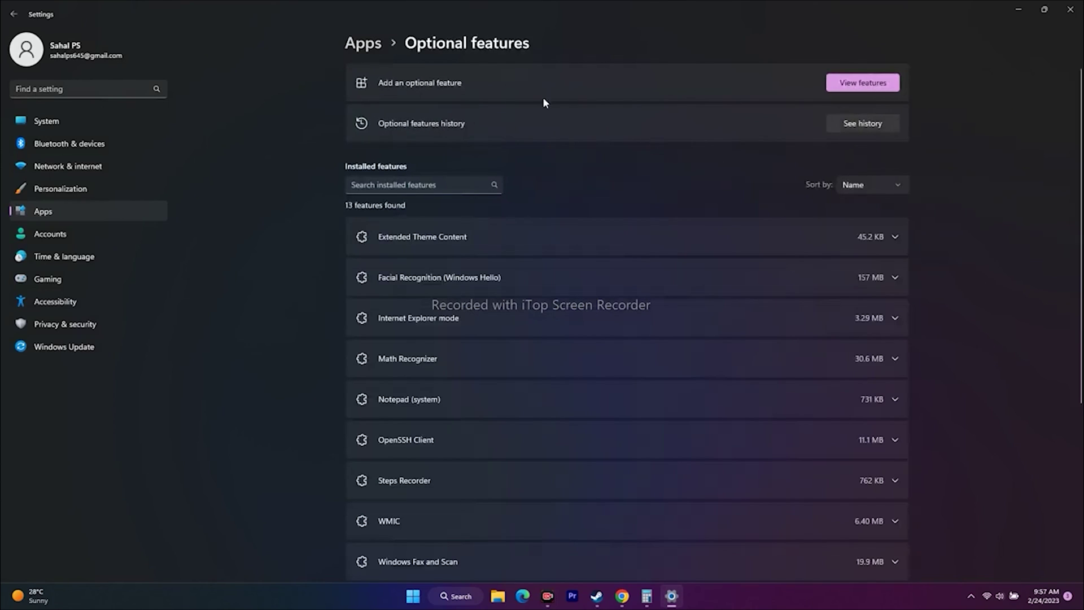
{"action": "left_click", "coordinate": [854, 81]}
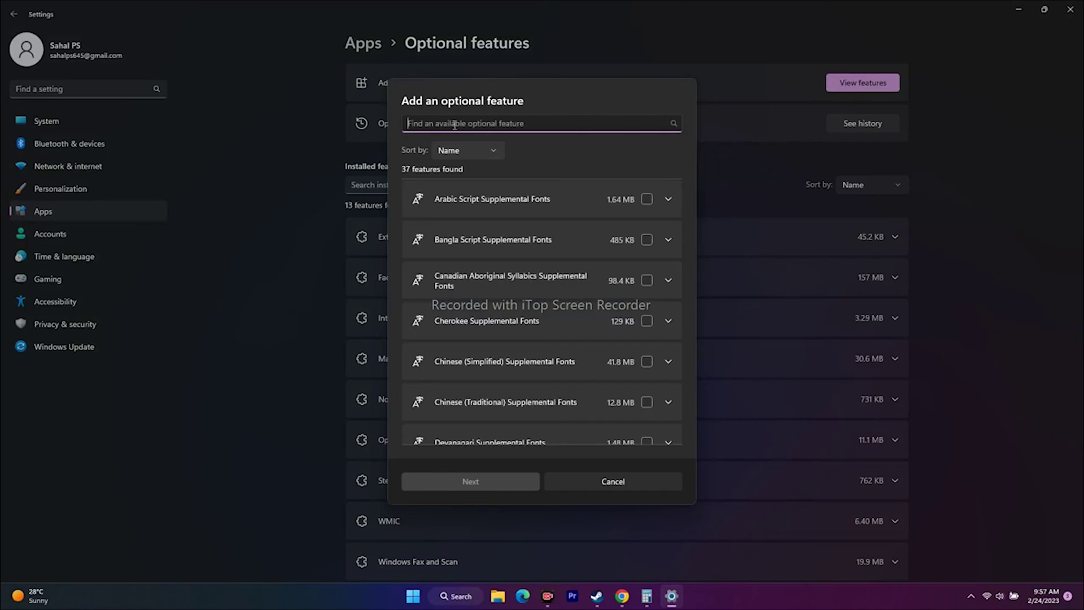
{"action": "type", "text": "MEDI"}
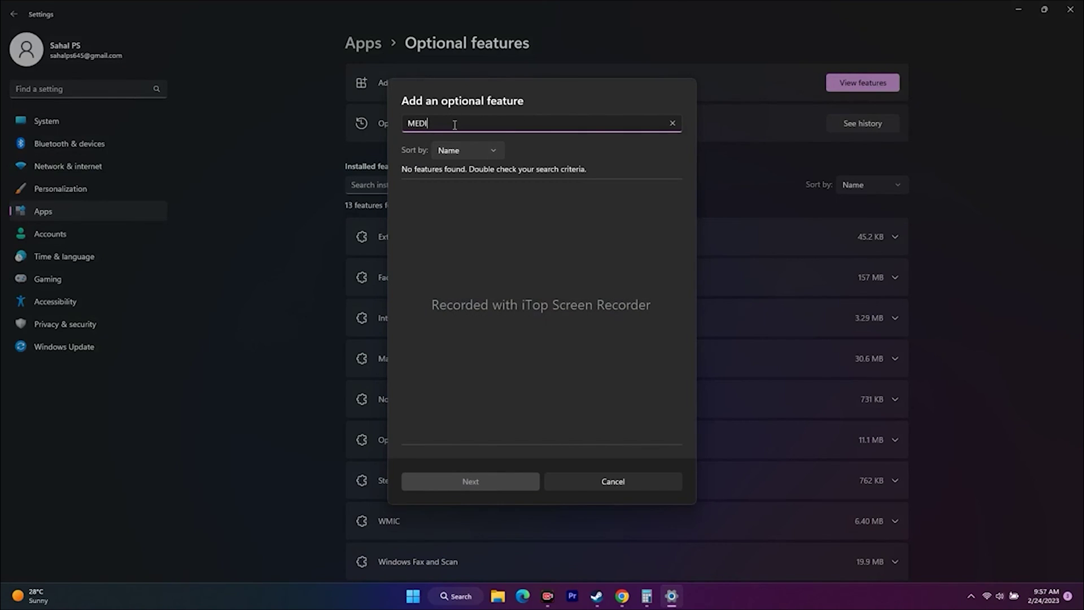
{"action": "left_click", "coordinate": [582, 480]}
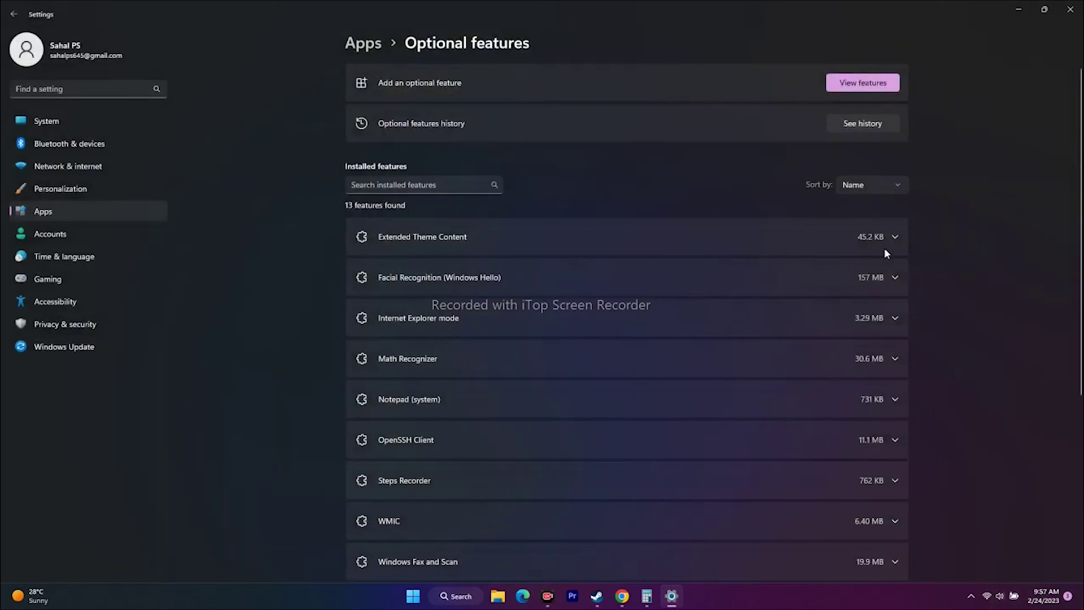
- Close Windows Settings and switch to the Sons Of The Forest library page in Steam
{"action": "left_click", "coordinate": [1071, 9]}
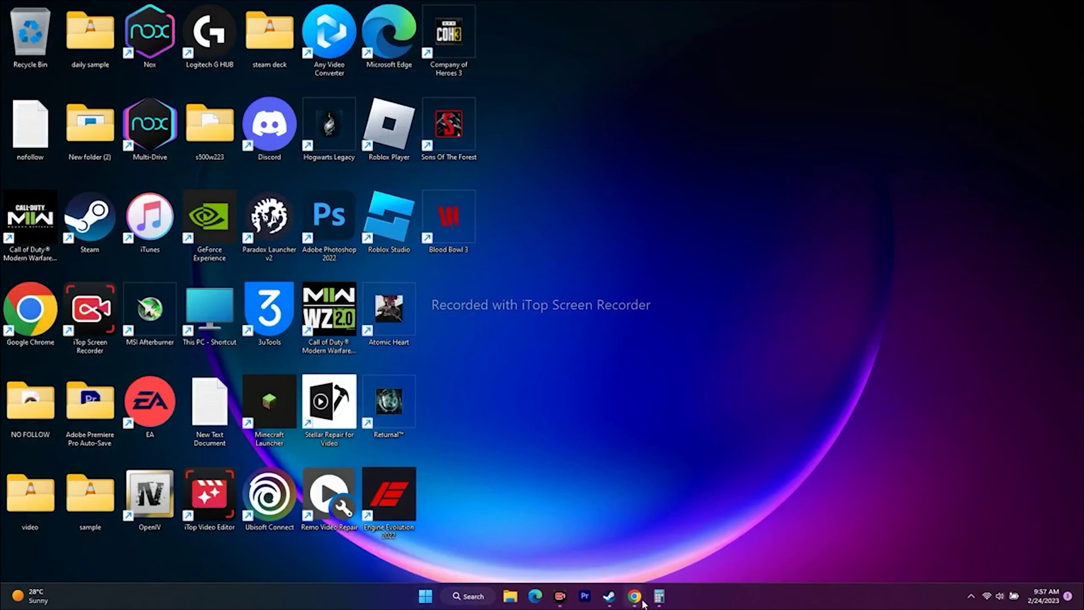
{"action": "left_click", "coordinate": [608, 595]}
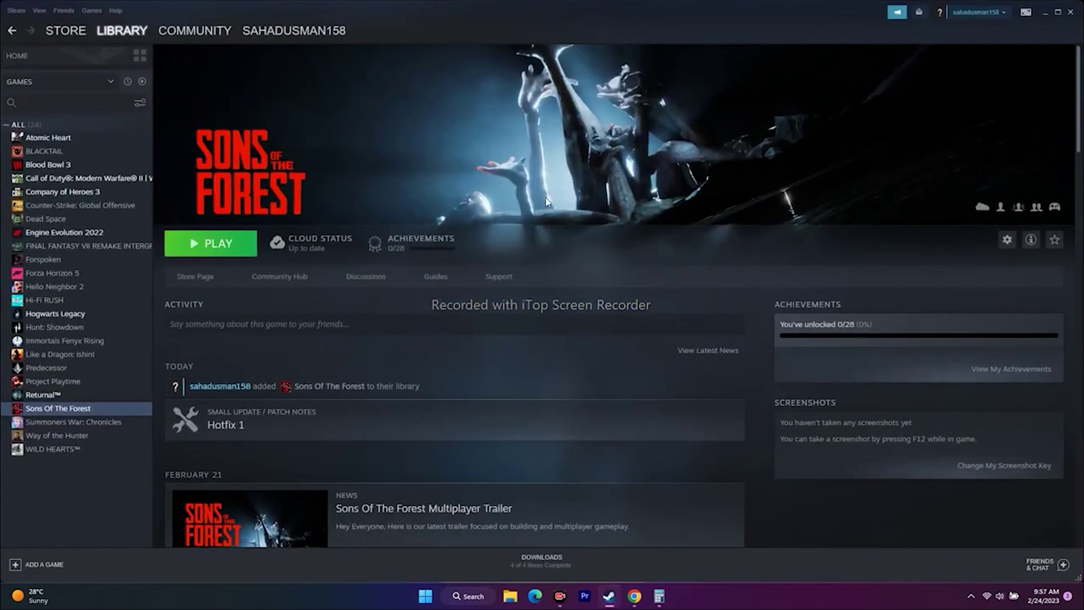